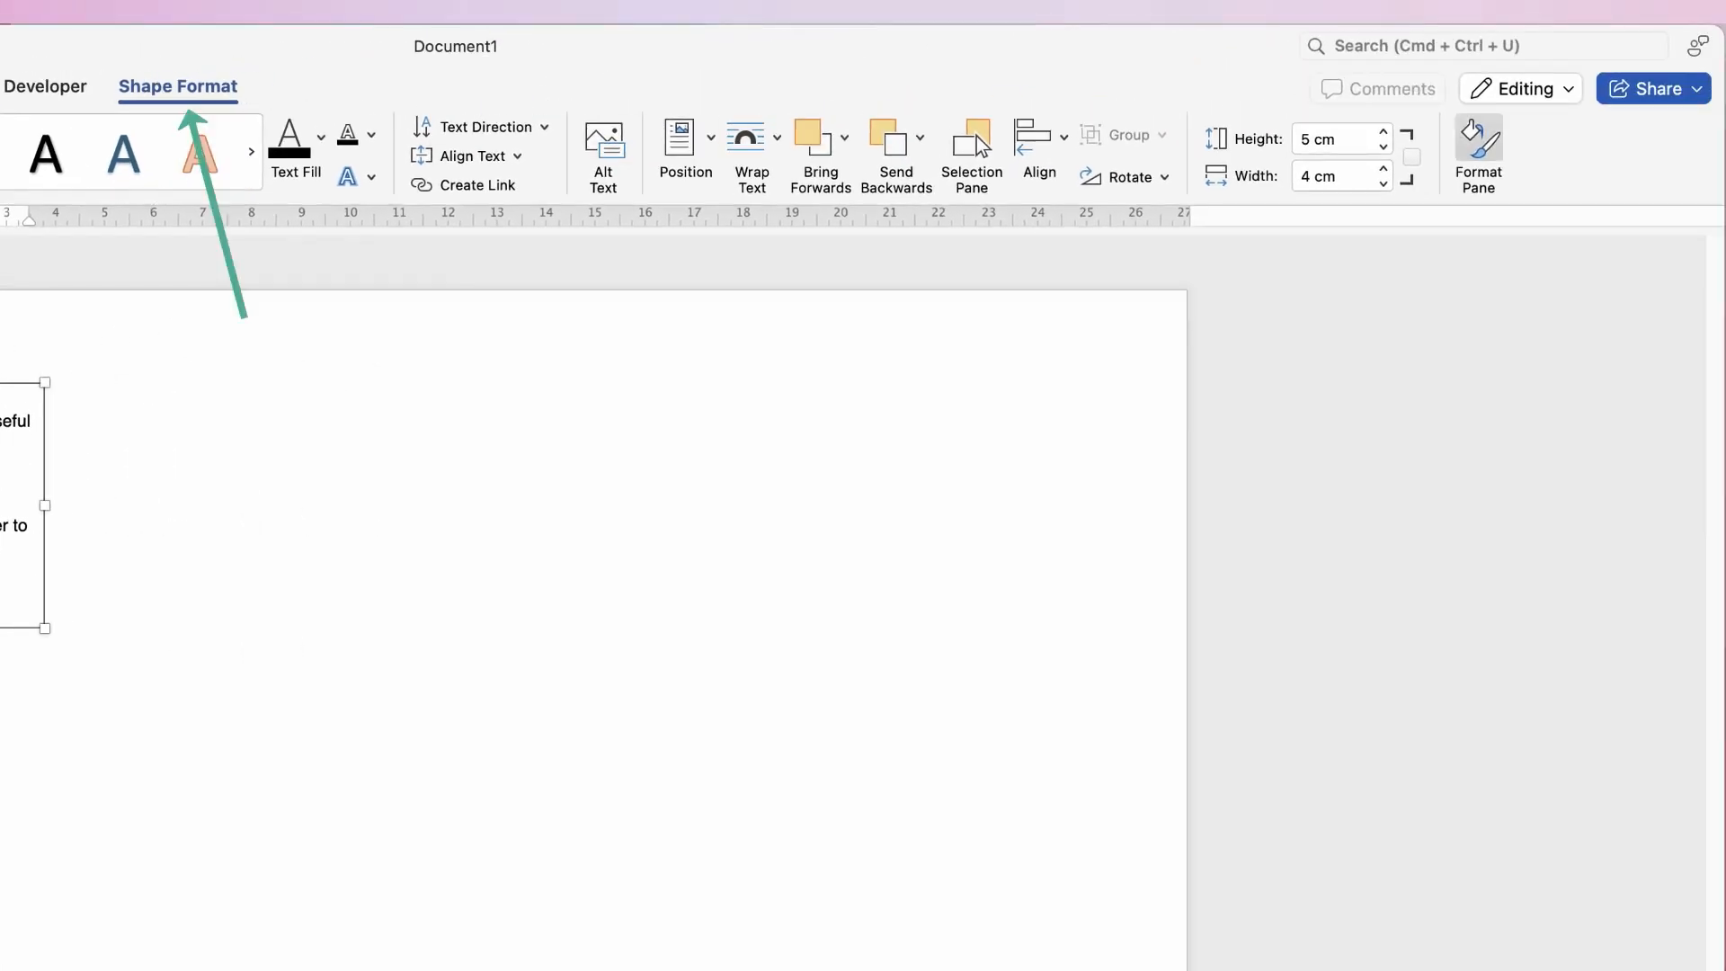
# Set the text box's internal top margin to 0.5 cm in the shape's layout options
pyautogui.click(1479, 140)
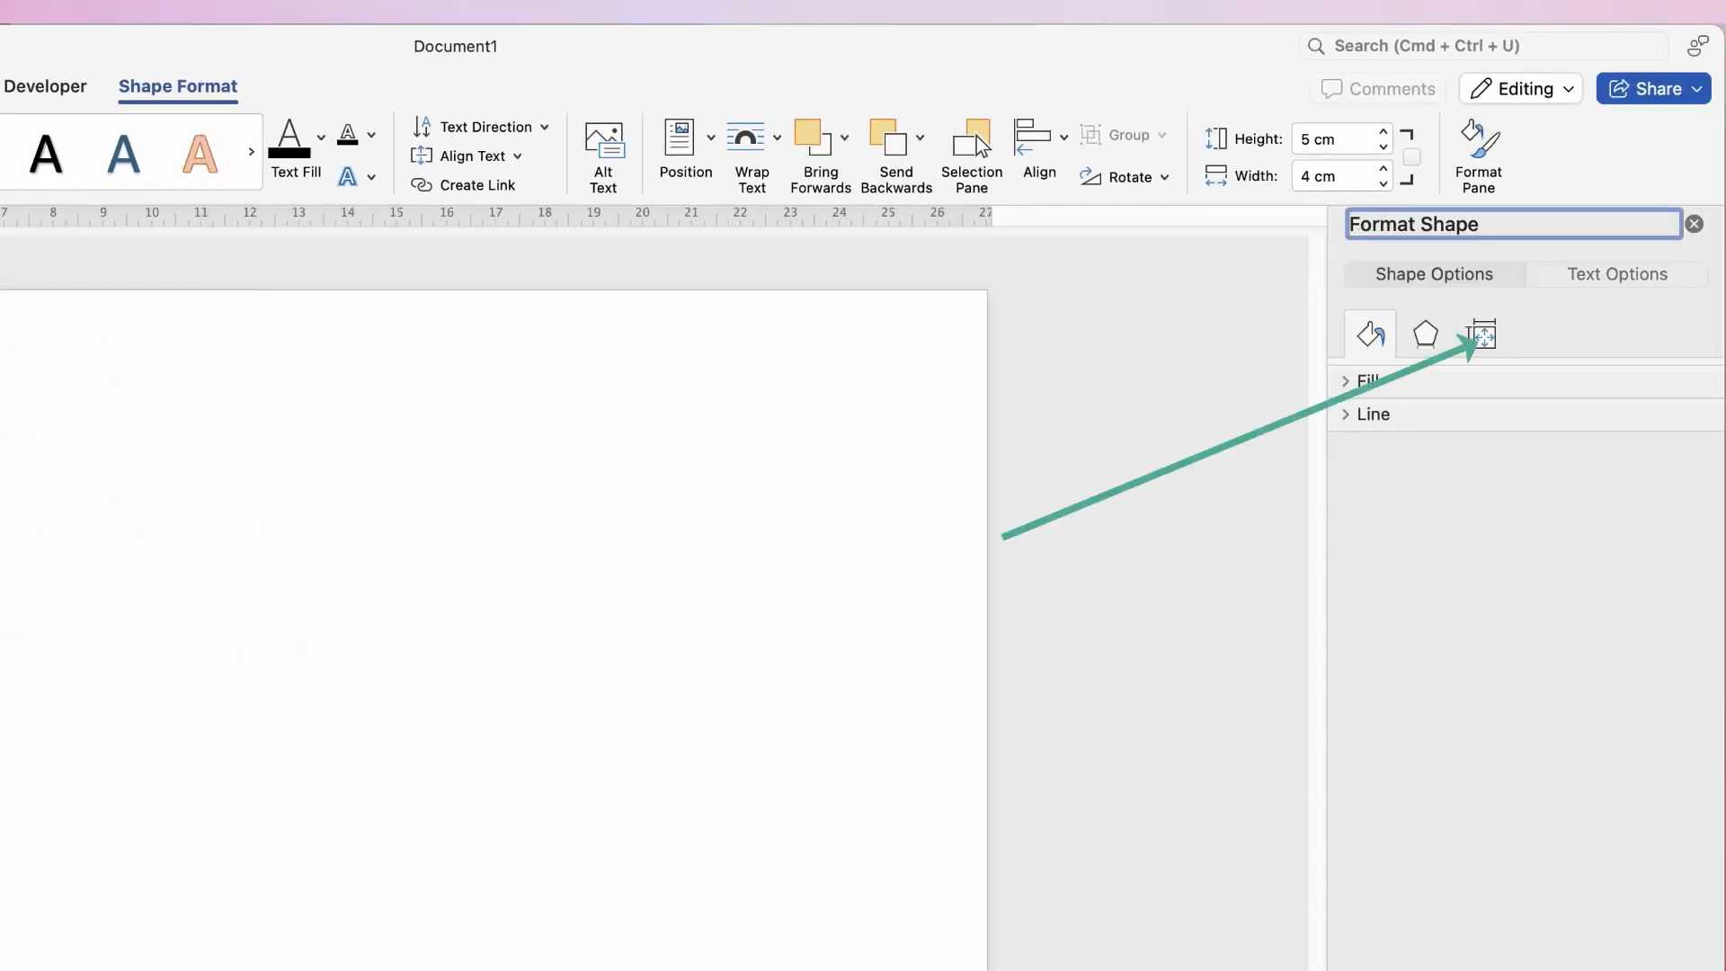
pyautogui.click(1480, 334)
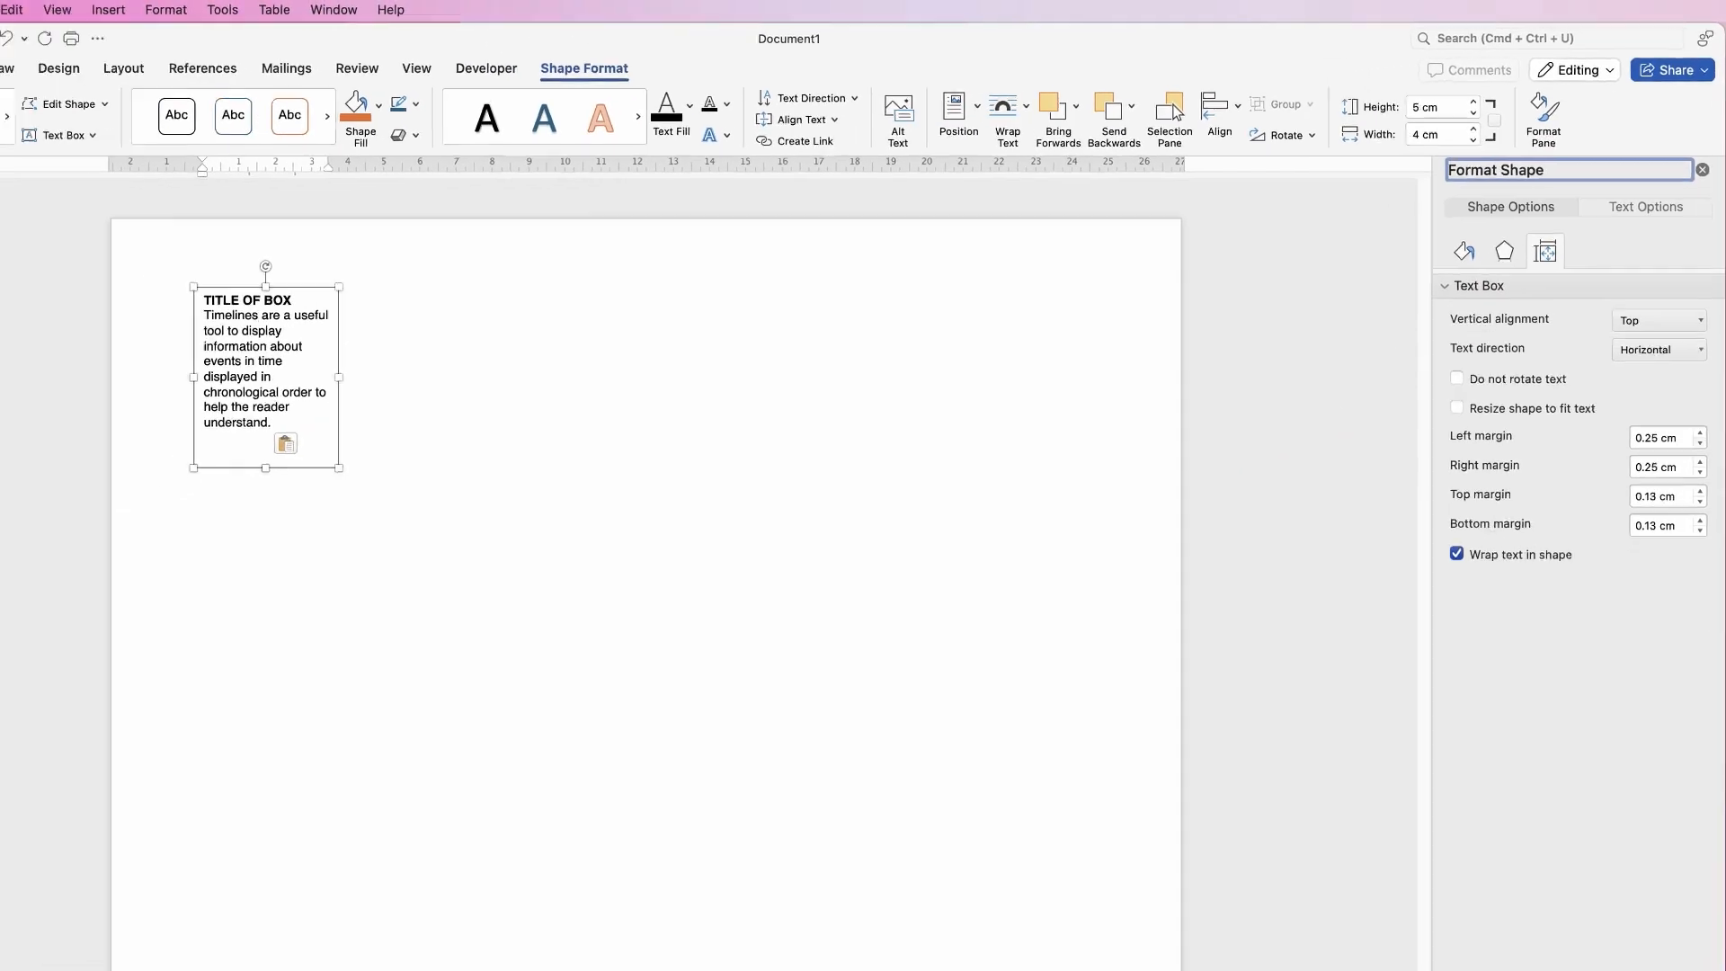
pyautogui.click(1701, 454)
pyautogui.click(1702, 454)
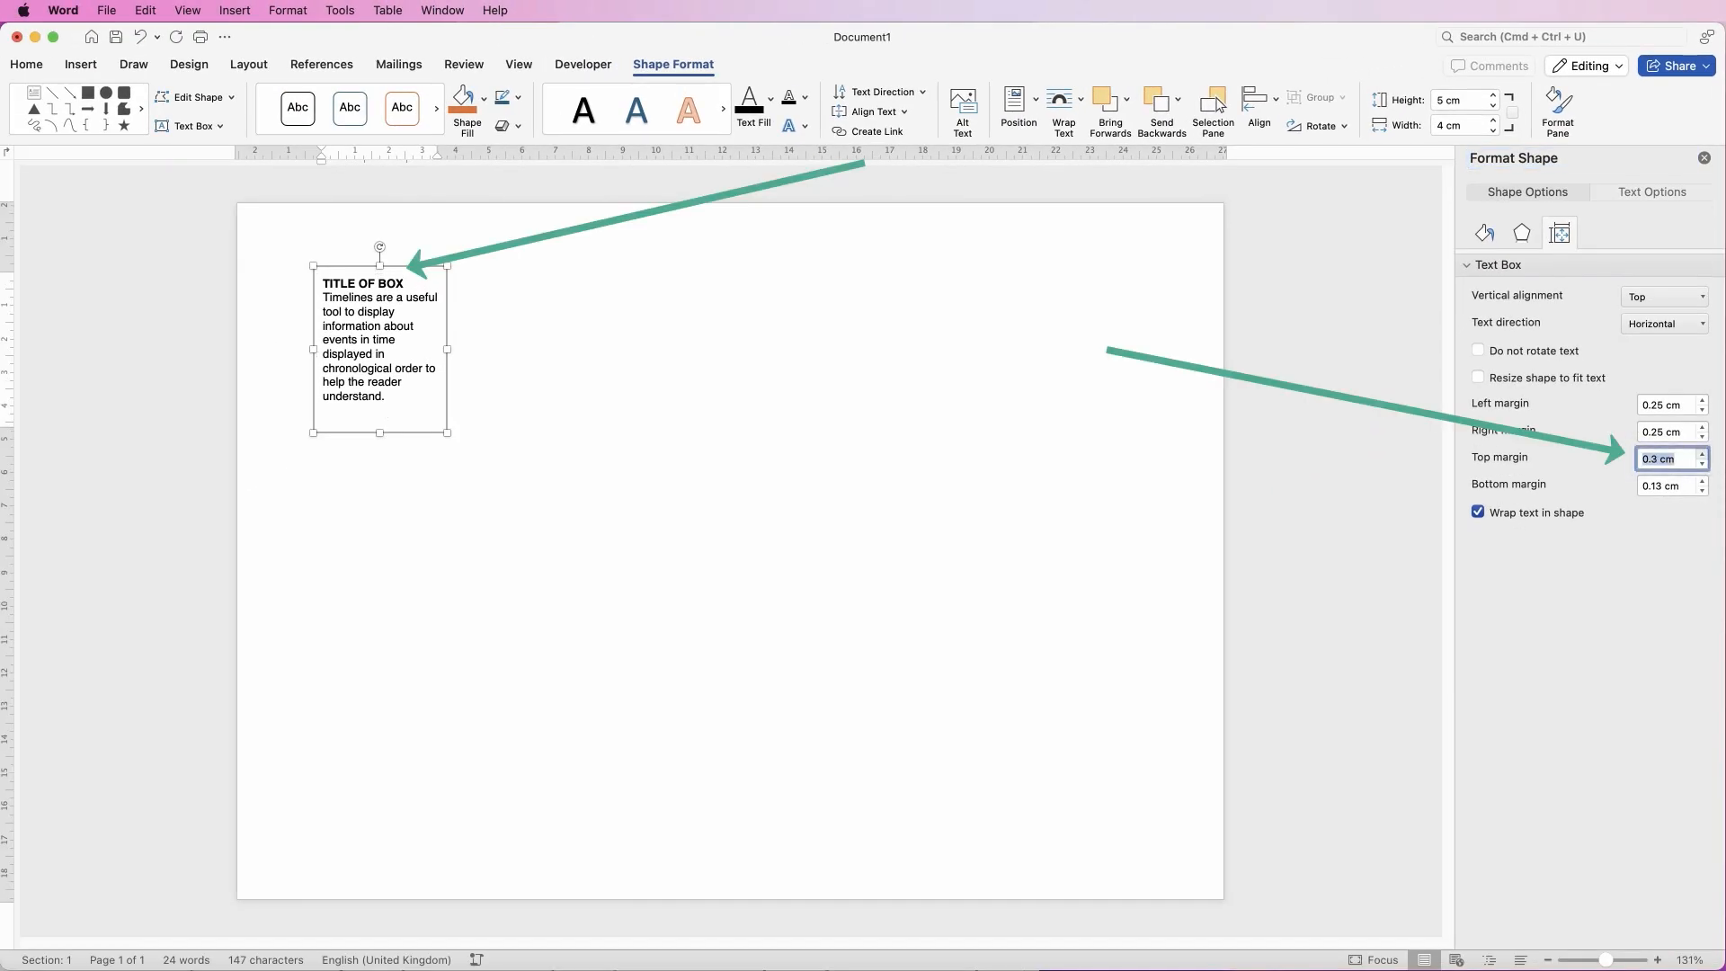
pyautogui.click(1701, 455)
pyautogui.click(1702, 455)
pyautogui.click(1701, 454)
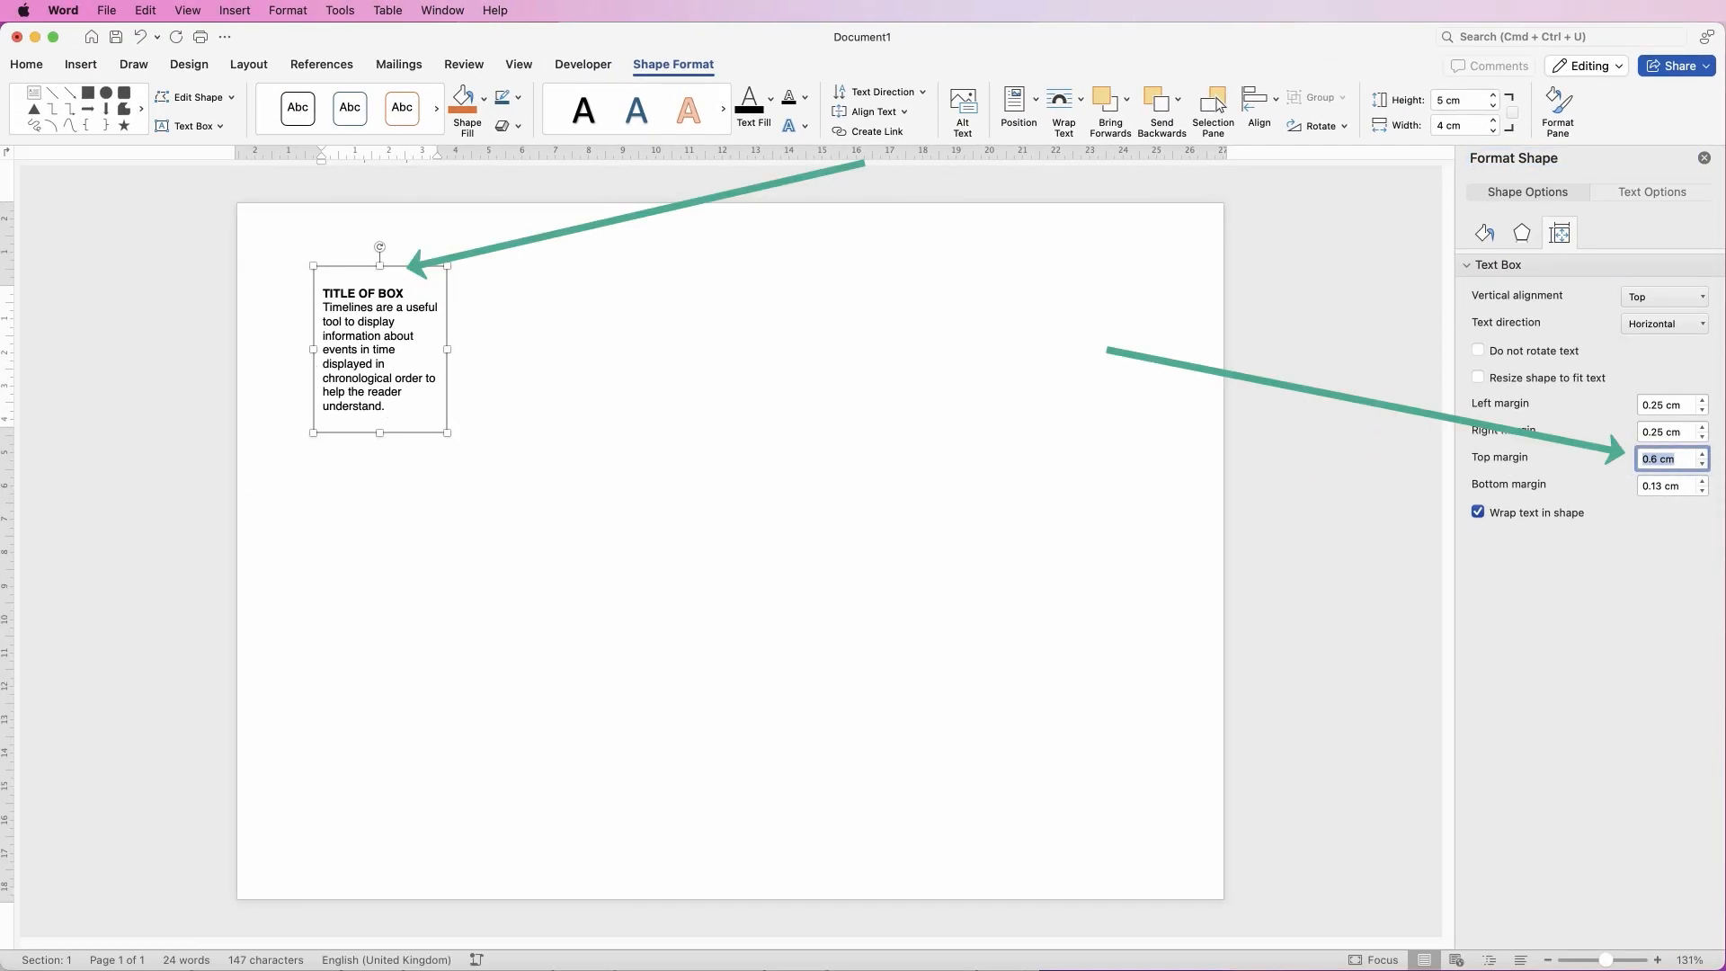
pyautogui.click(1702, 464)
# Increase the text box's internal left margin to move the text further in from the edge
pyautogui.click(1702, 401)
pyautogui.click(1701, 401)
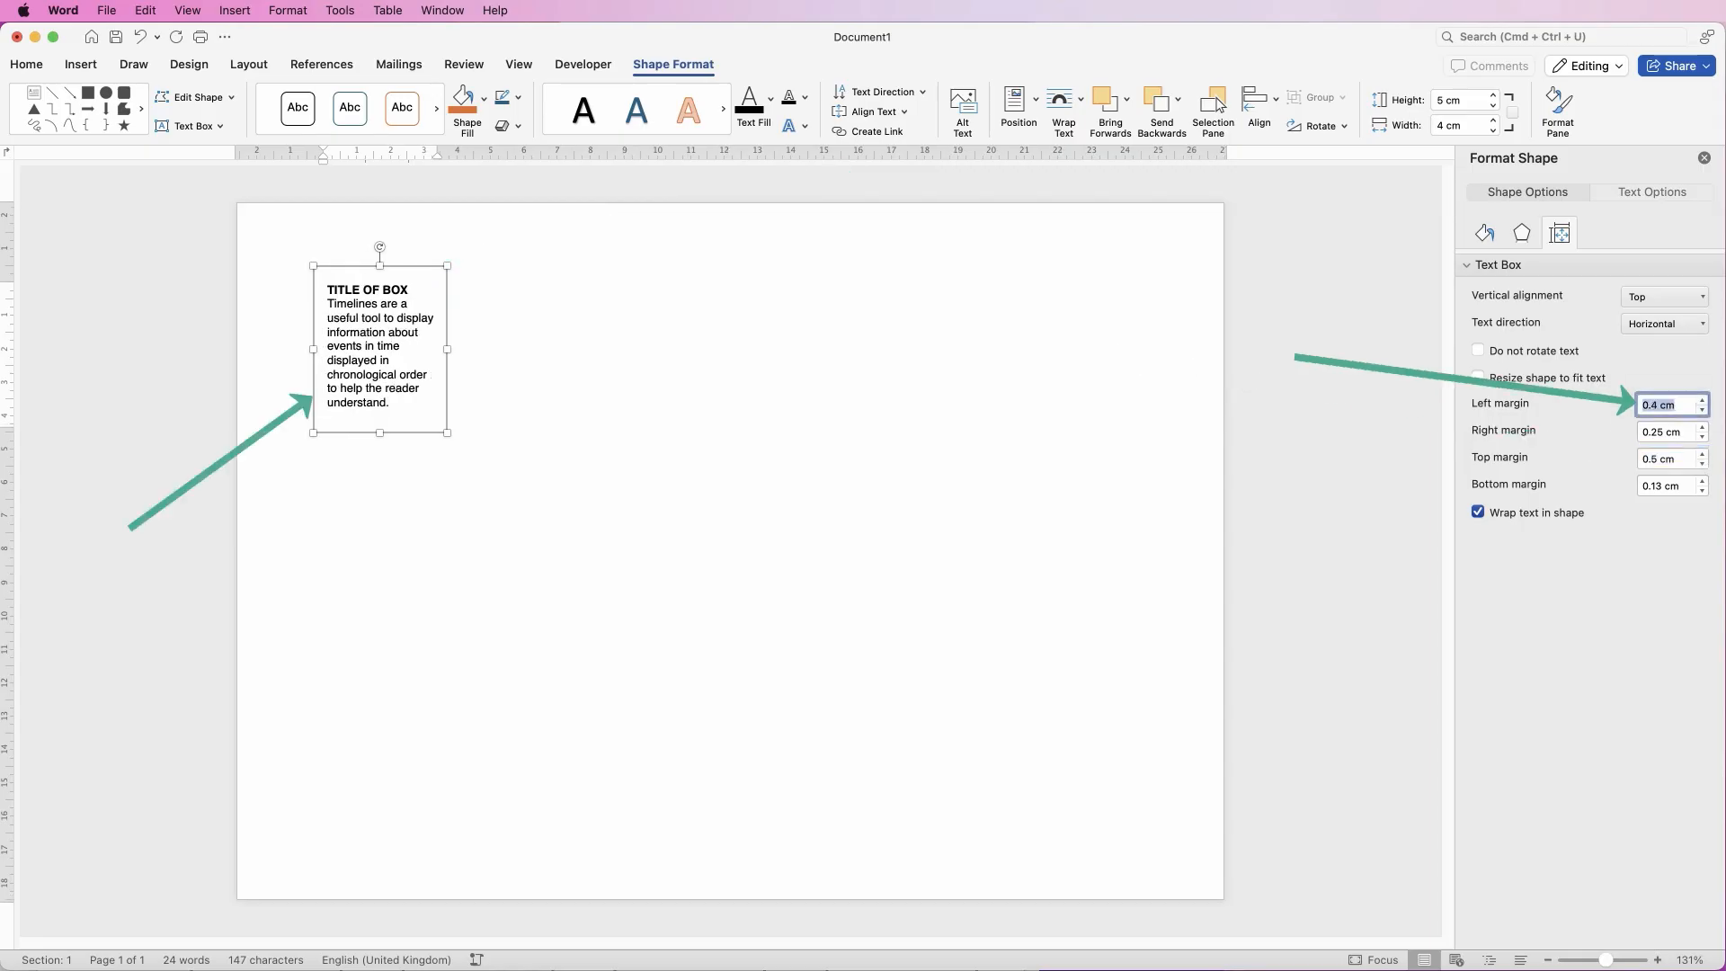
pyautogui.click(1701, 410)
pyautogui.click(1701, 409)
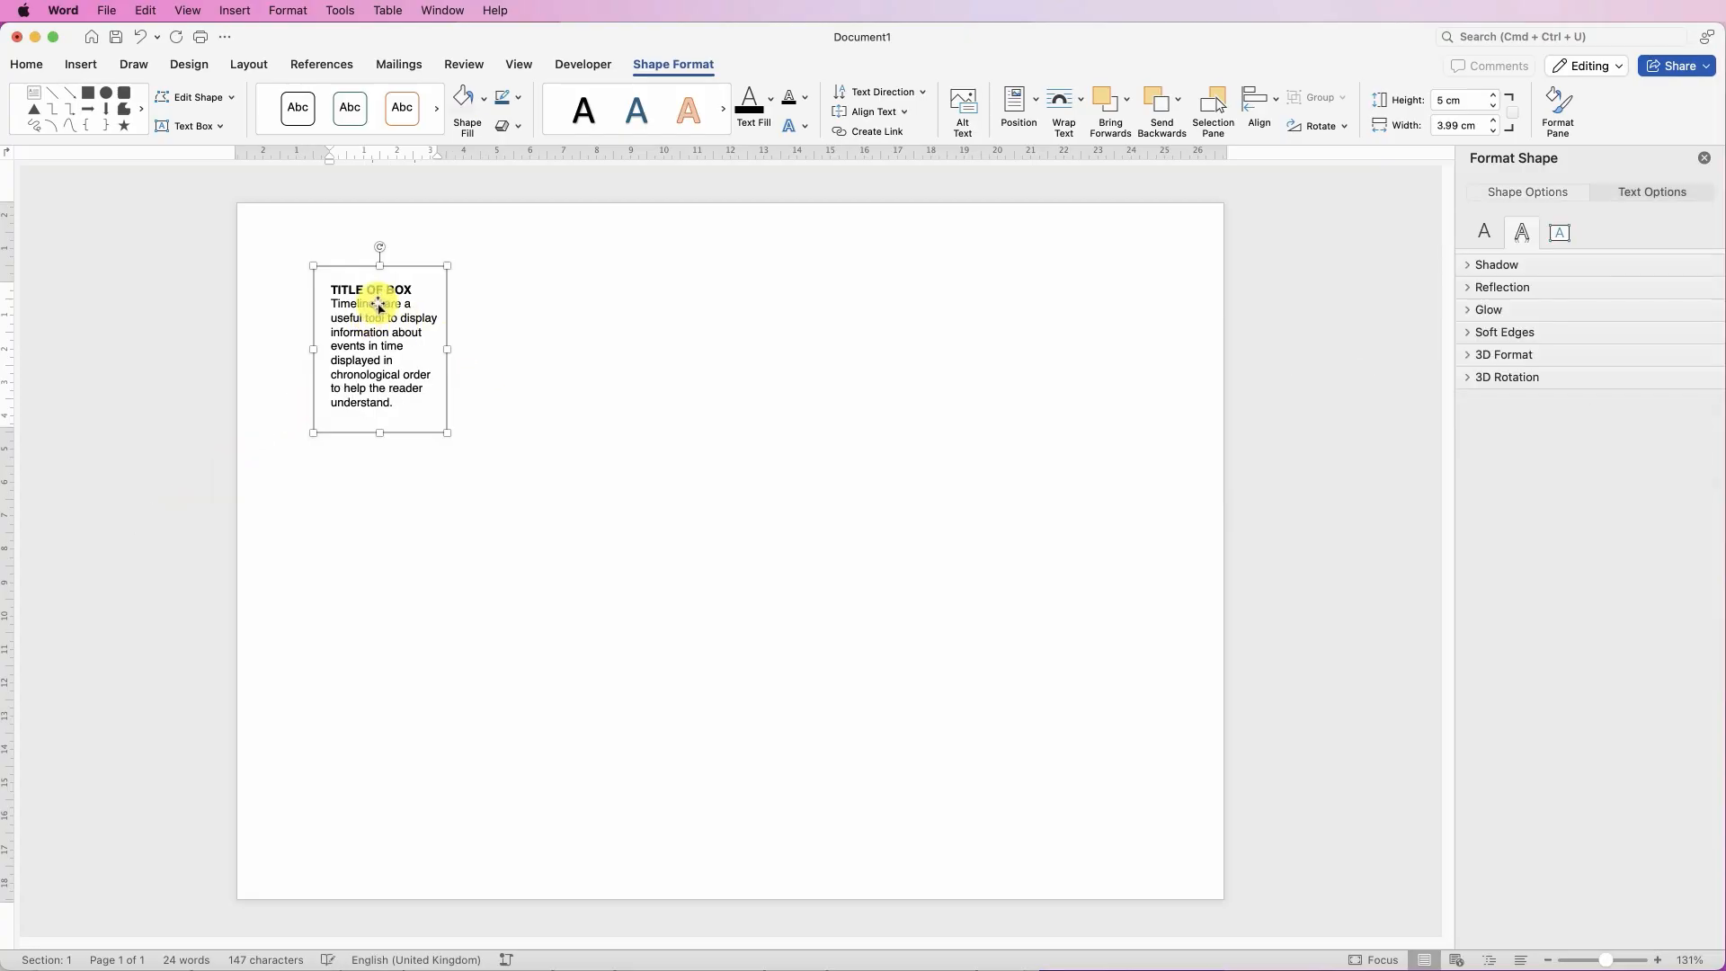
# Fill the text box with the recently used coral red and remove its outline
pyautogui.click(483, 101)
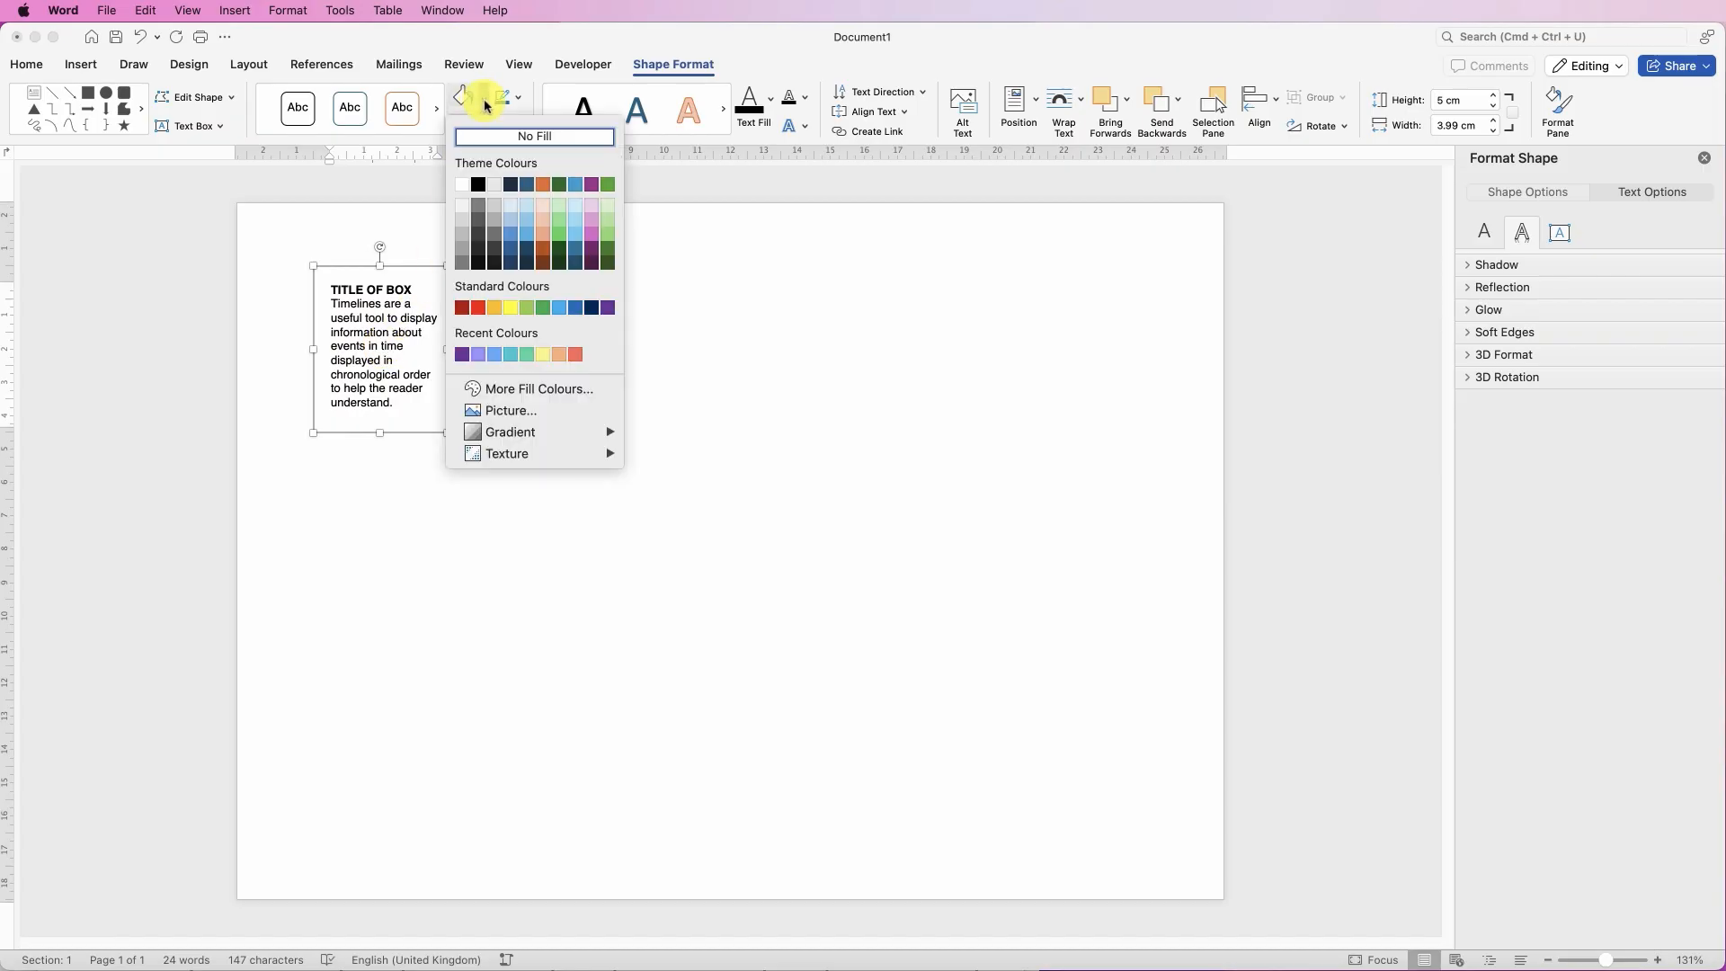
pyautogui.click(576, 355)
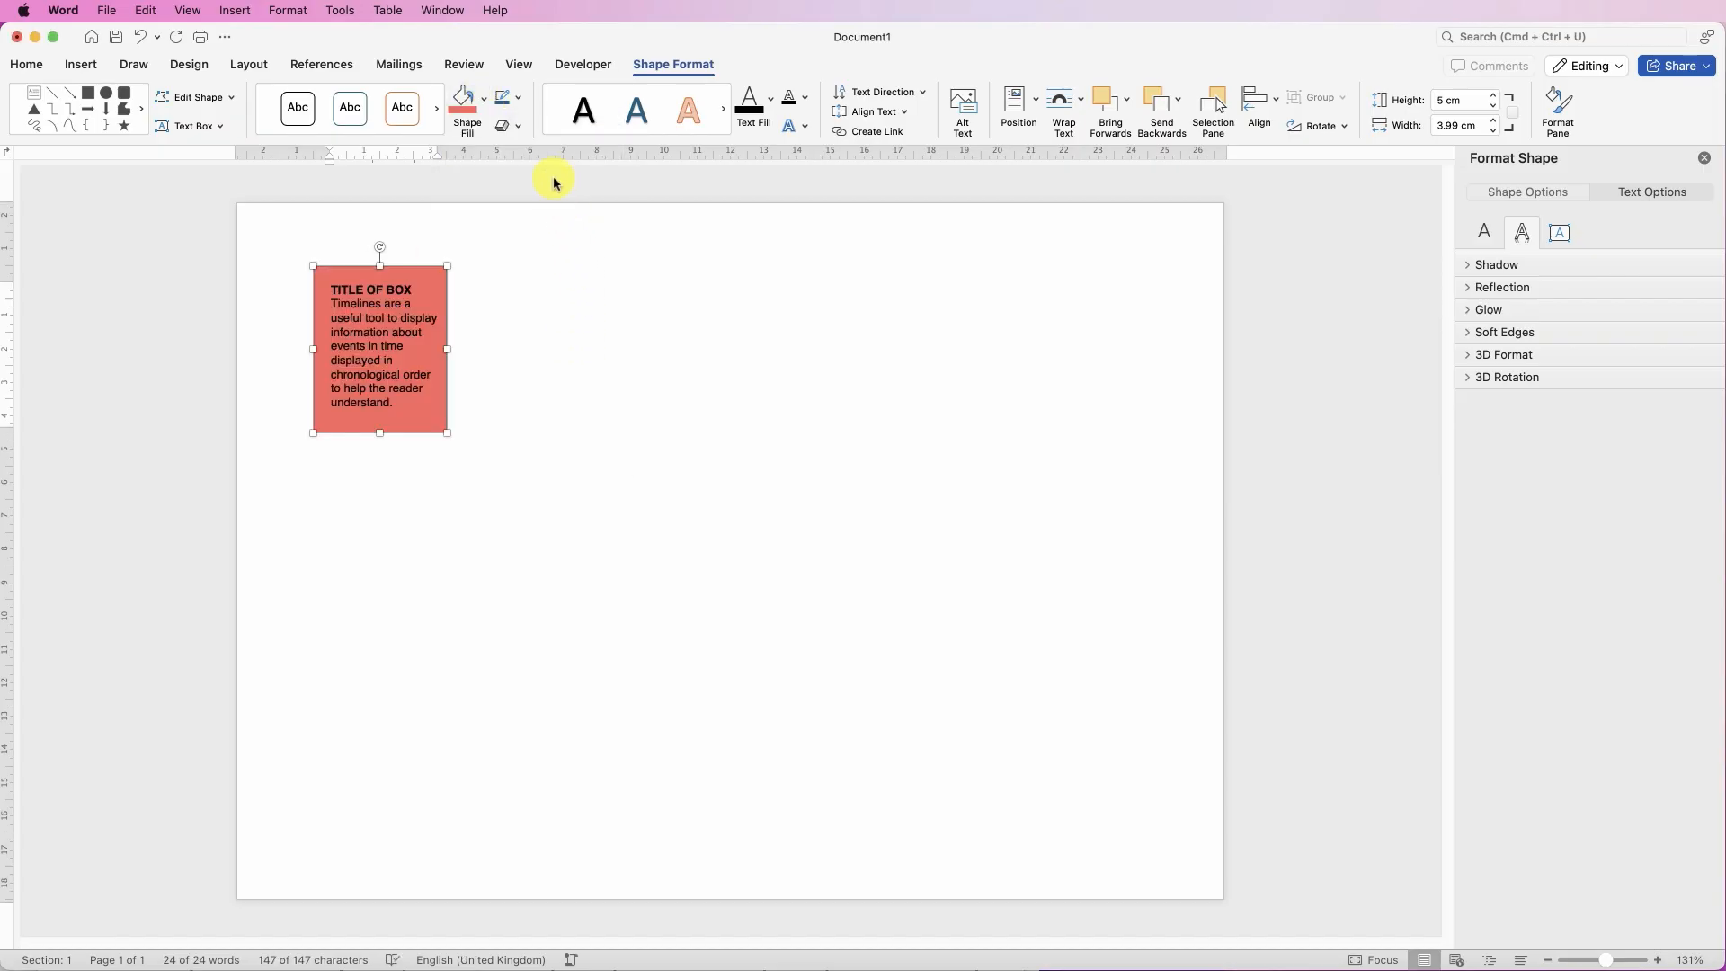
pyautogui.click(519, 105)
pyautogui.click(522, 135)
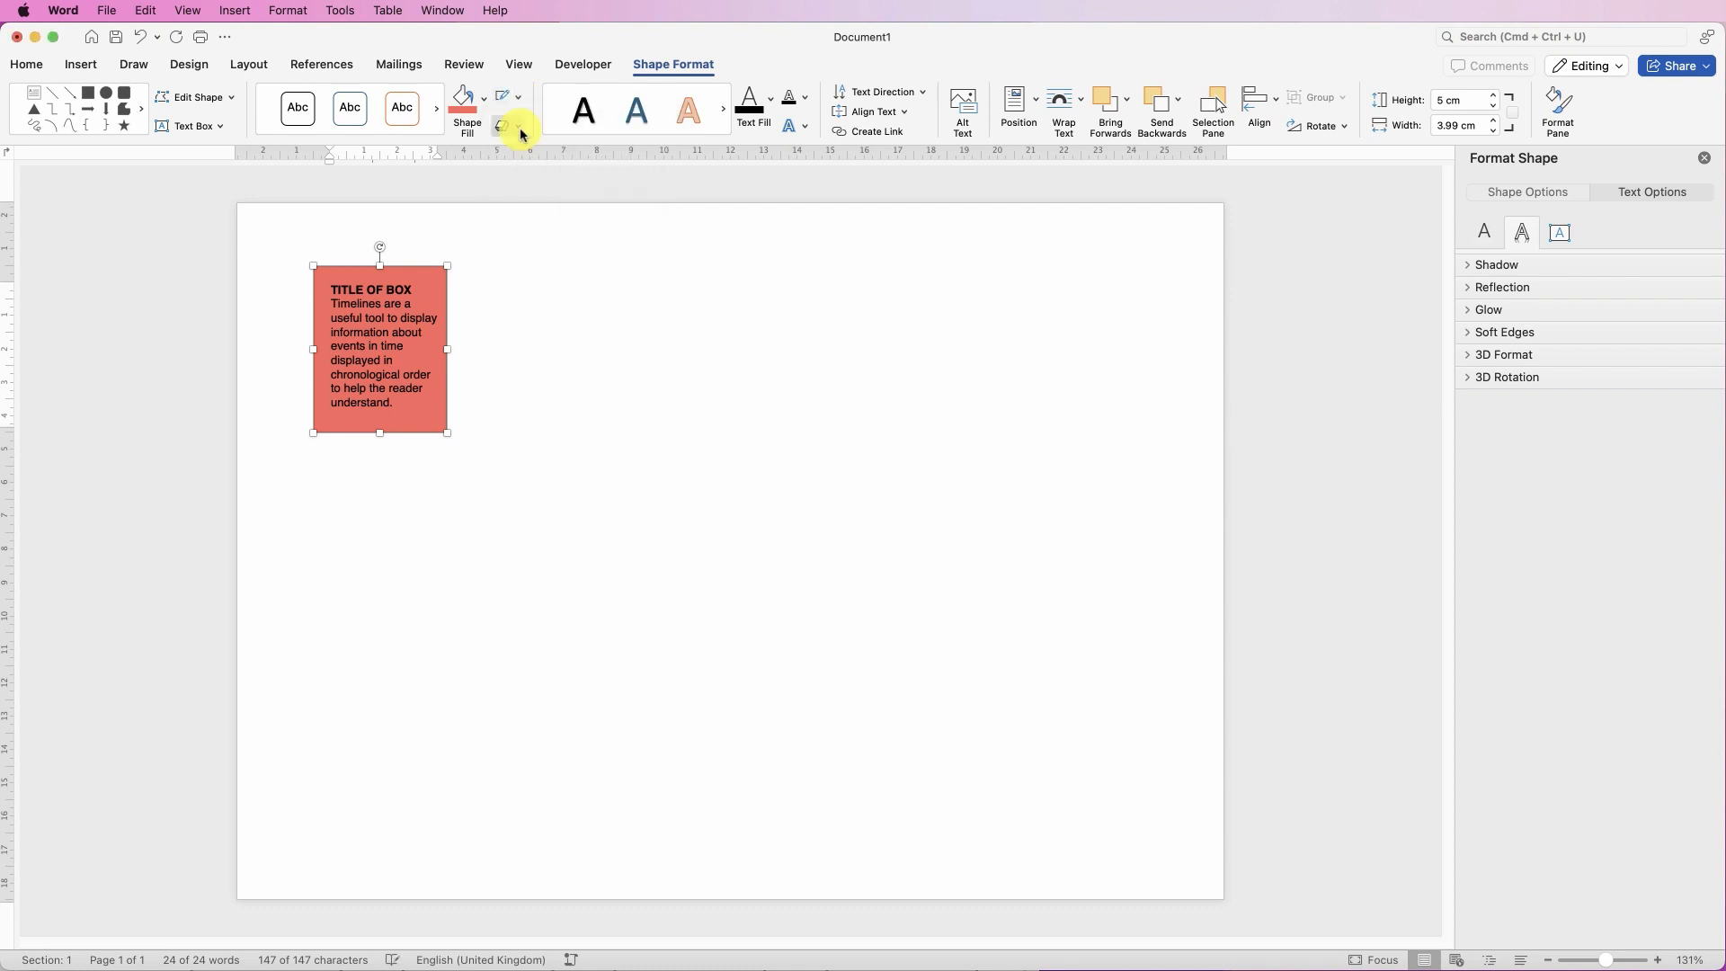
pyautogui.click(536, 357)
# Insert the image file Picture 5.jpg from the TIMELINE folder into the document
pyautogui.click(80, 63)
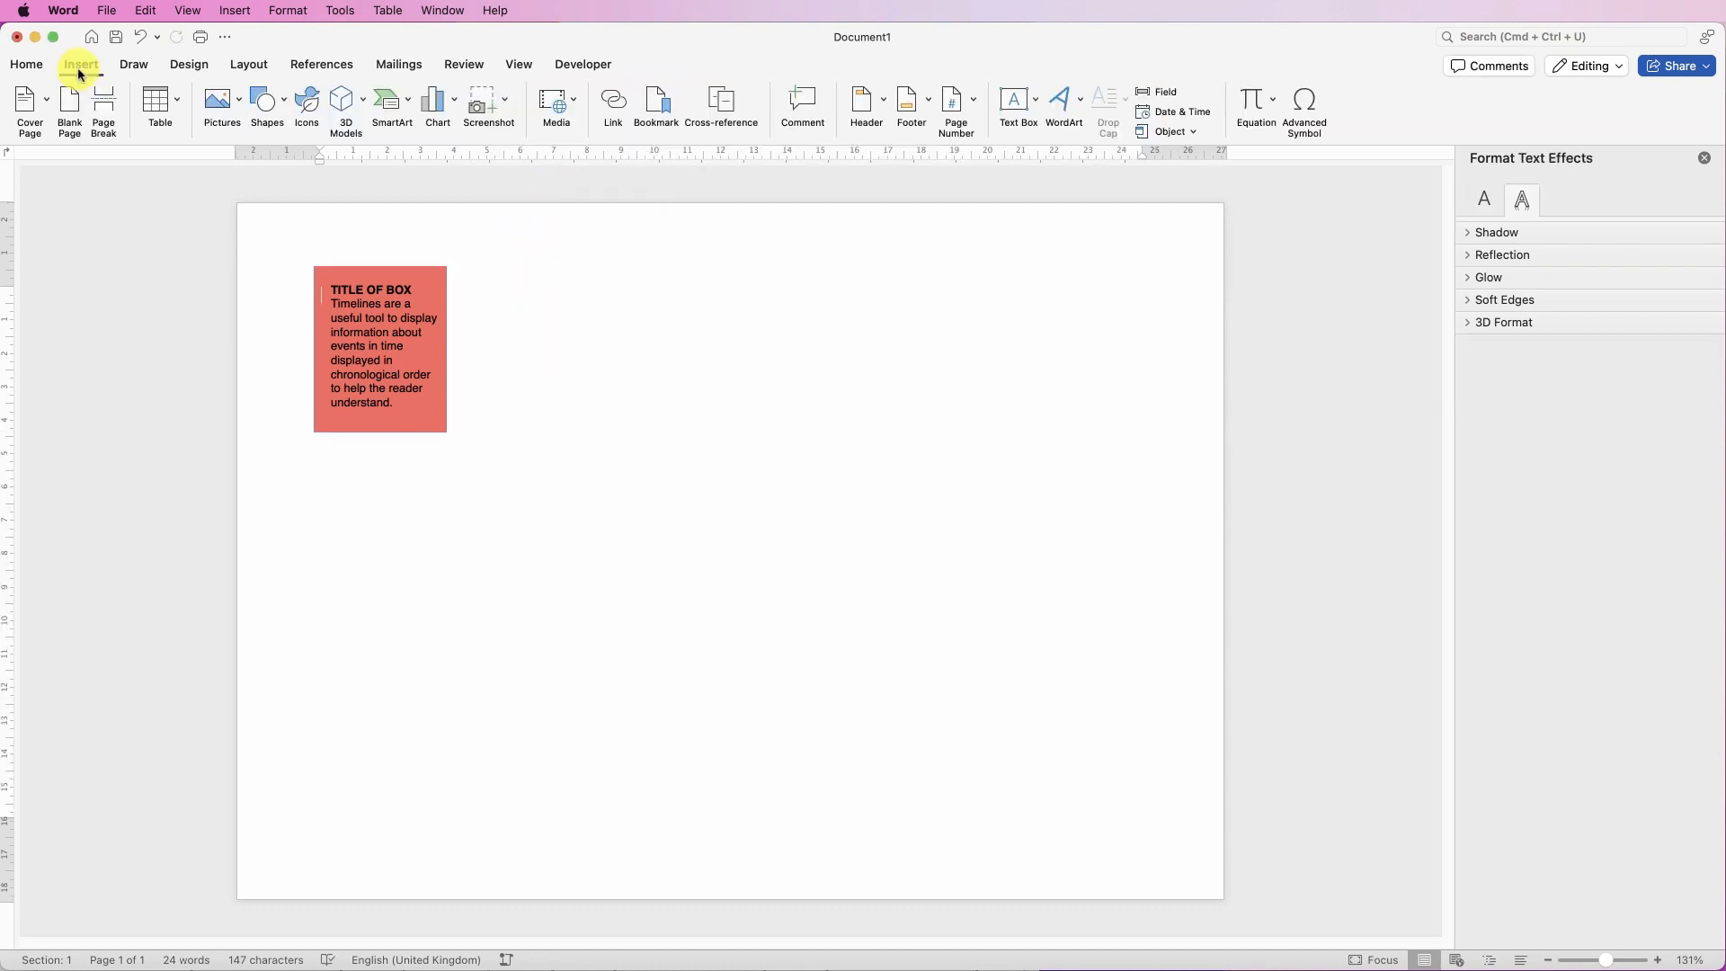
pyautogui.click(239, 106)
pyautogui.click(249, 152)
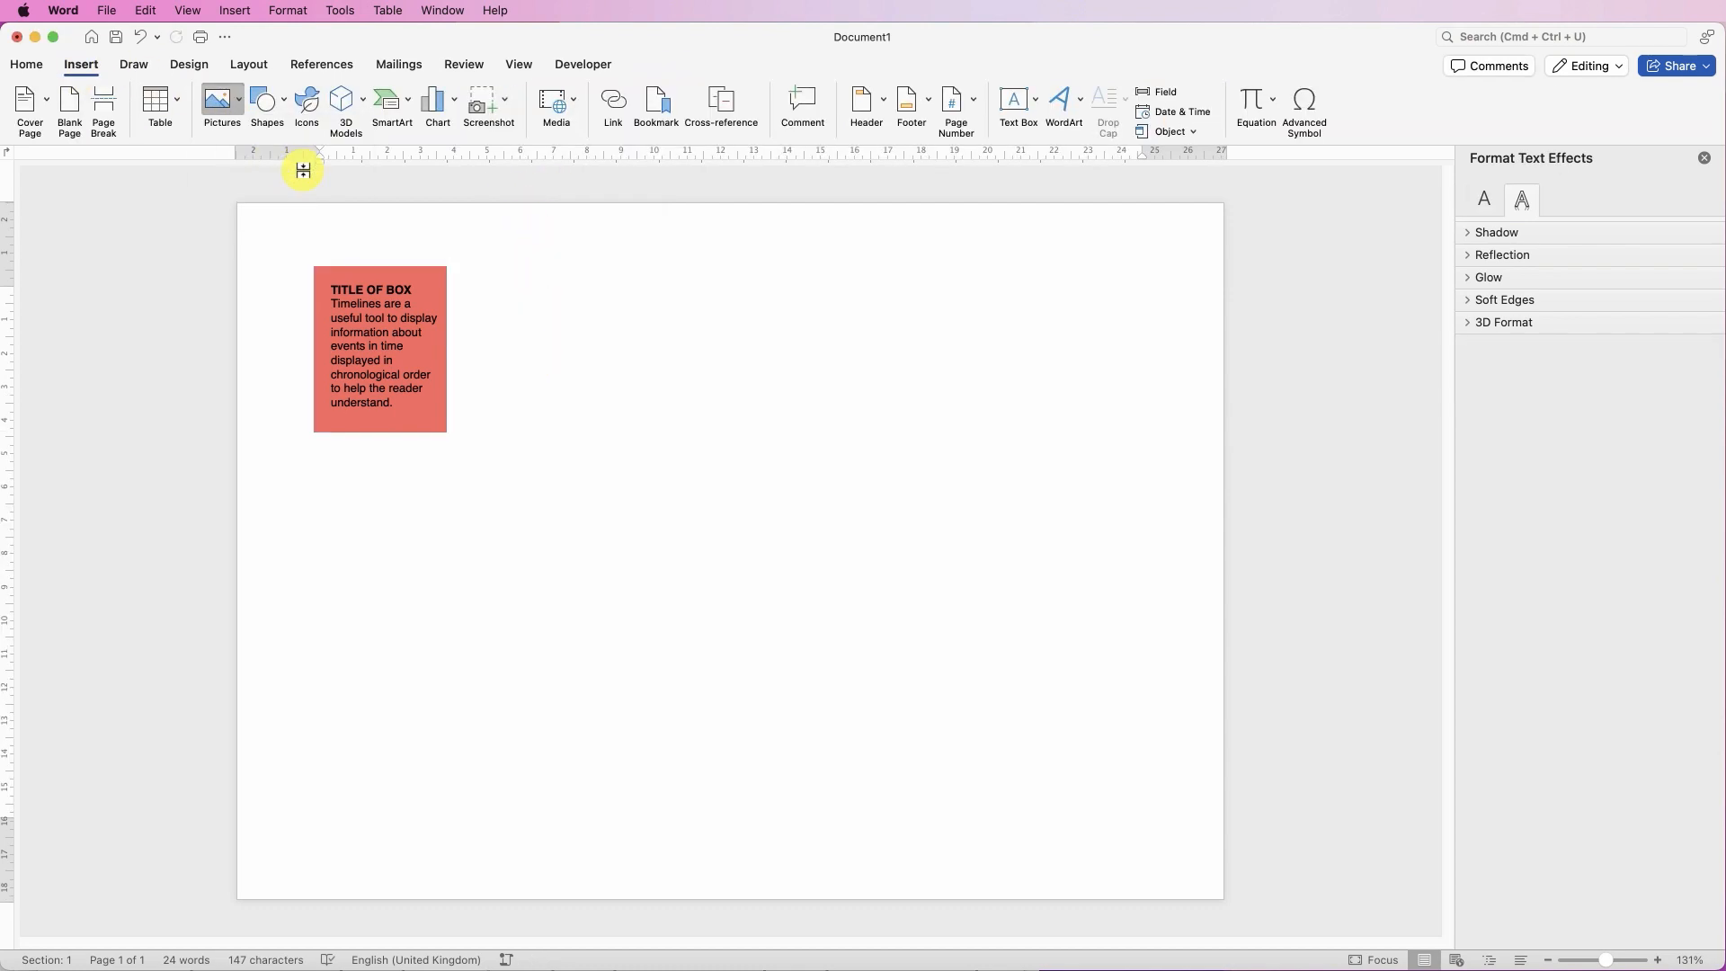
pyautogui.click(1232, 220)
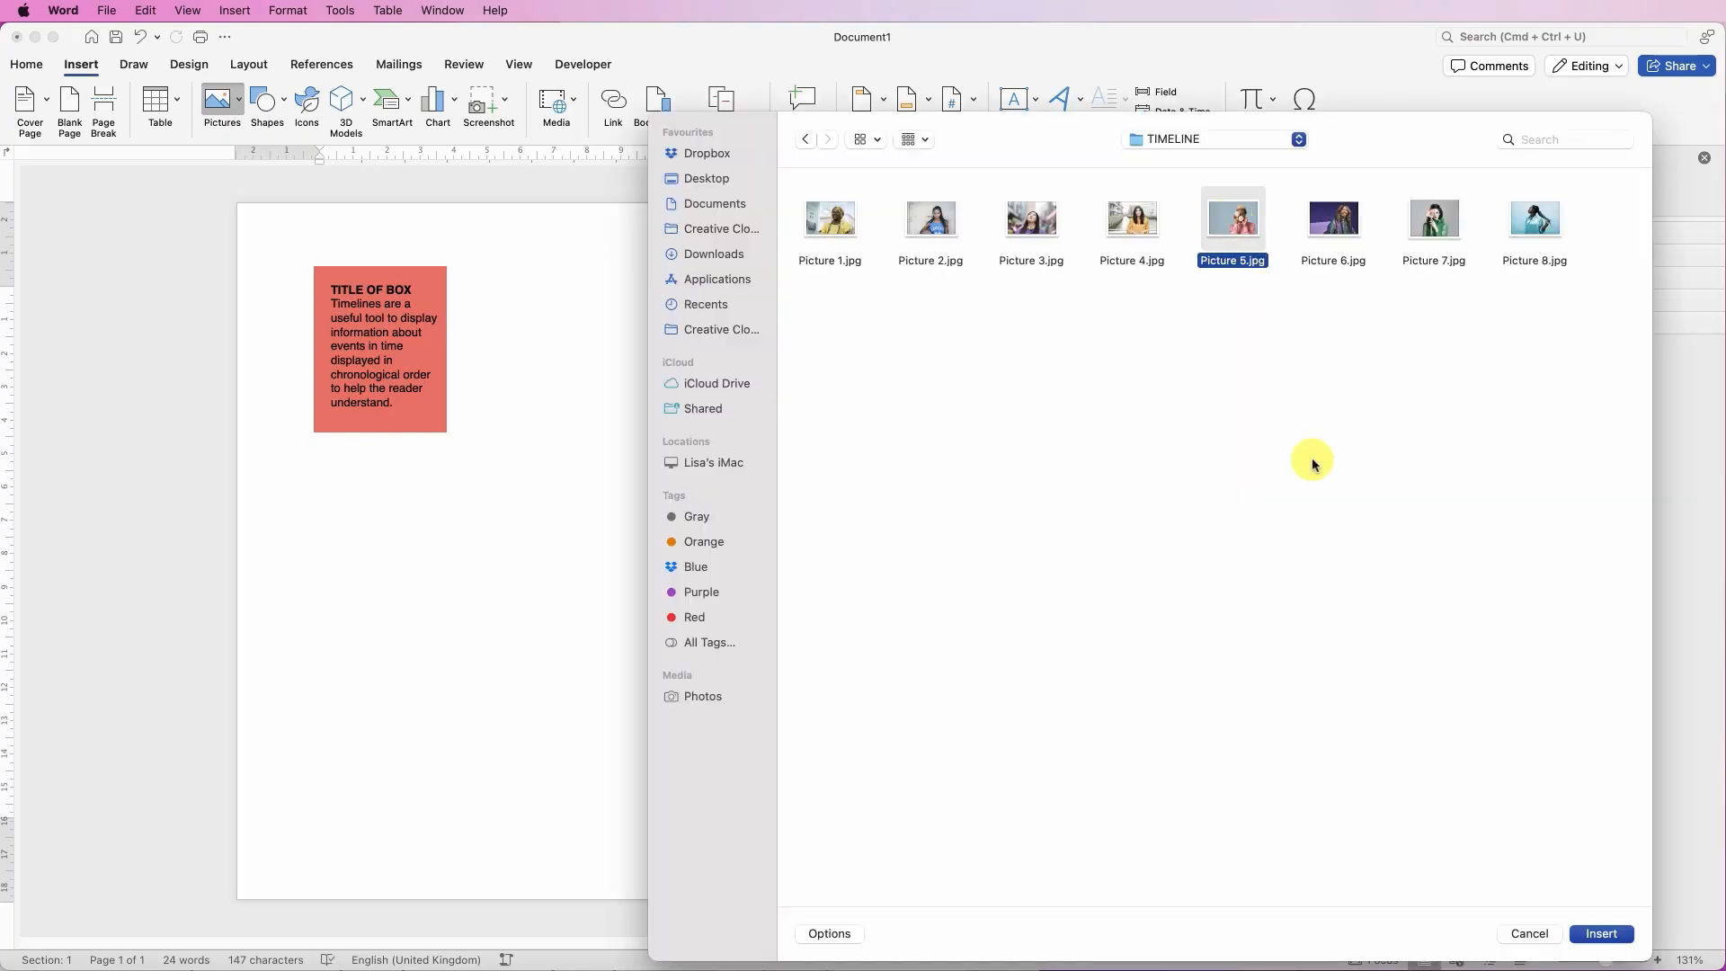
pyautogui.click(1603, 935)
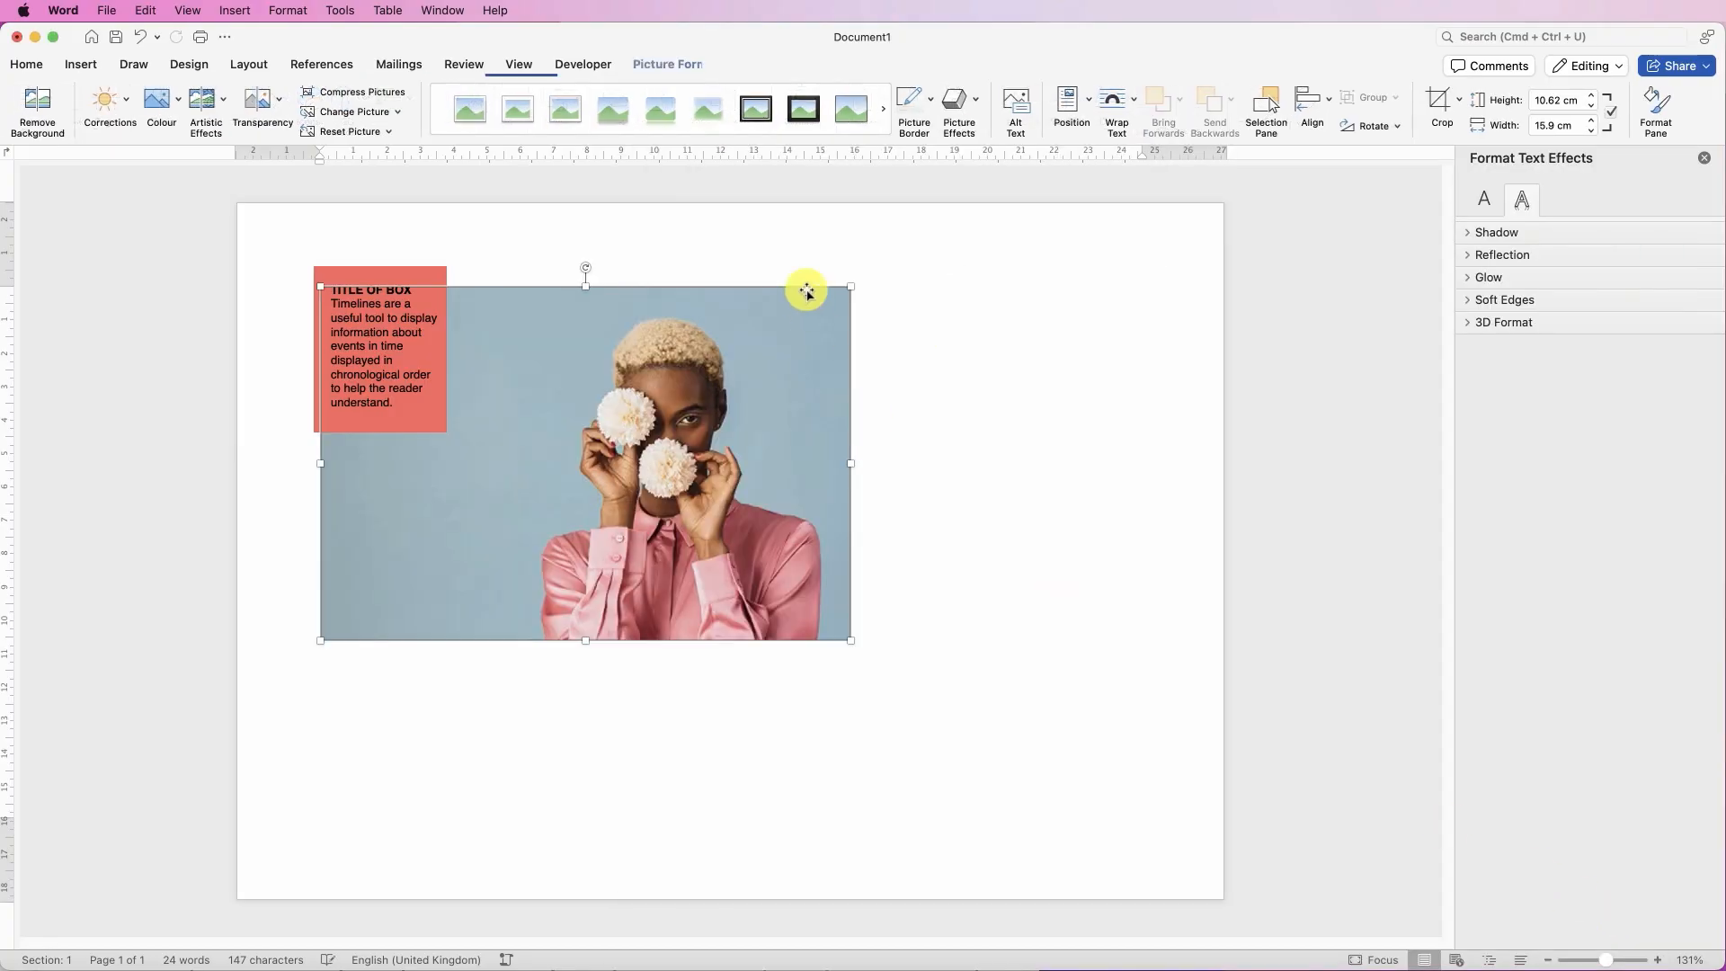
# Set the picture's text wrapping to in front of text and its width to 4 cm
pyautogui.click(1137, 104)
pyautogui.click(1144, 268)
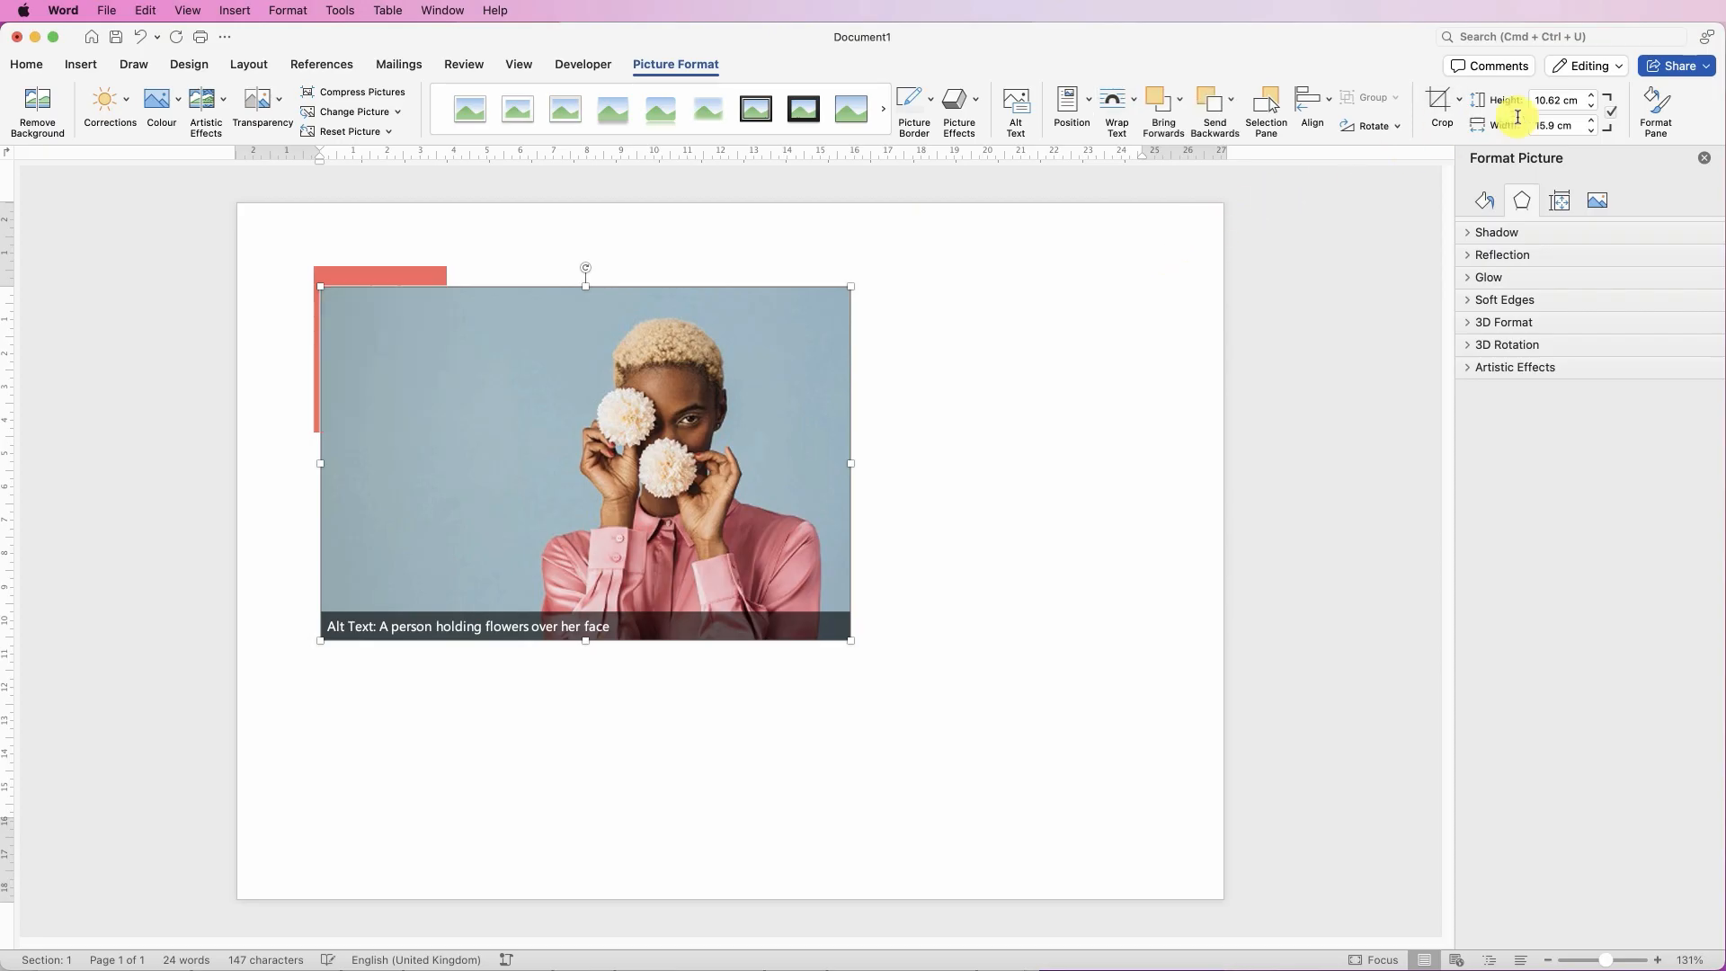
pyautogui.moveTo(1575, 126); pyautogui.dragTo(1510, 135)
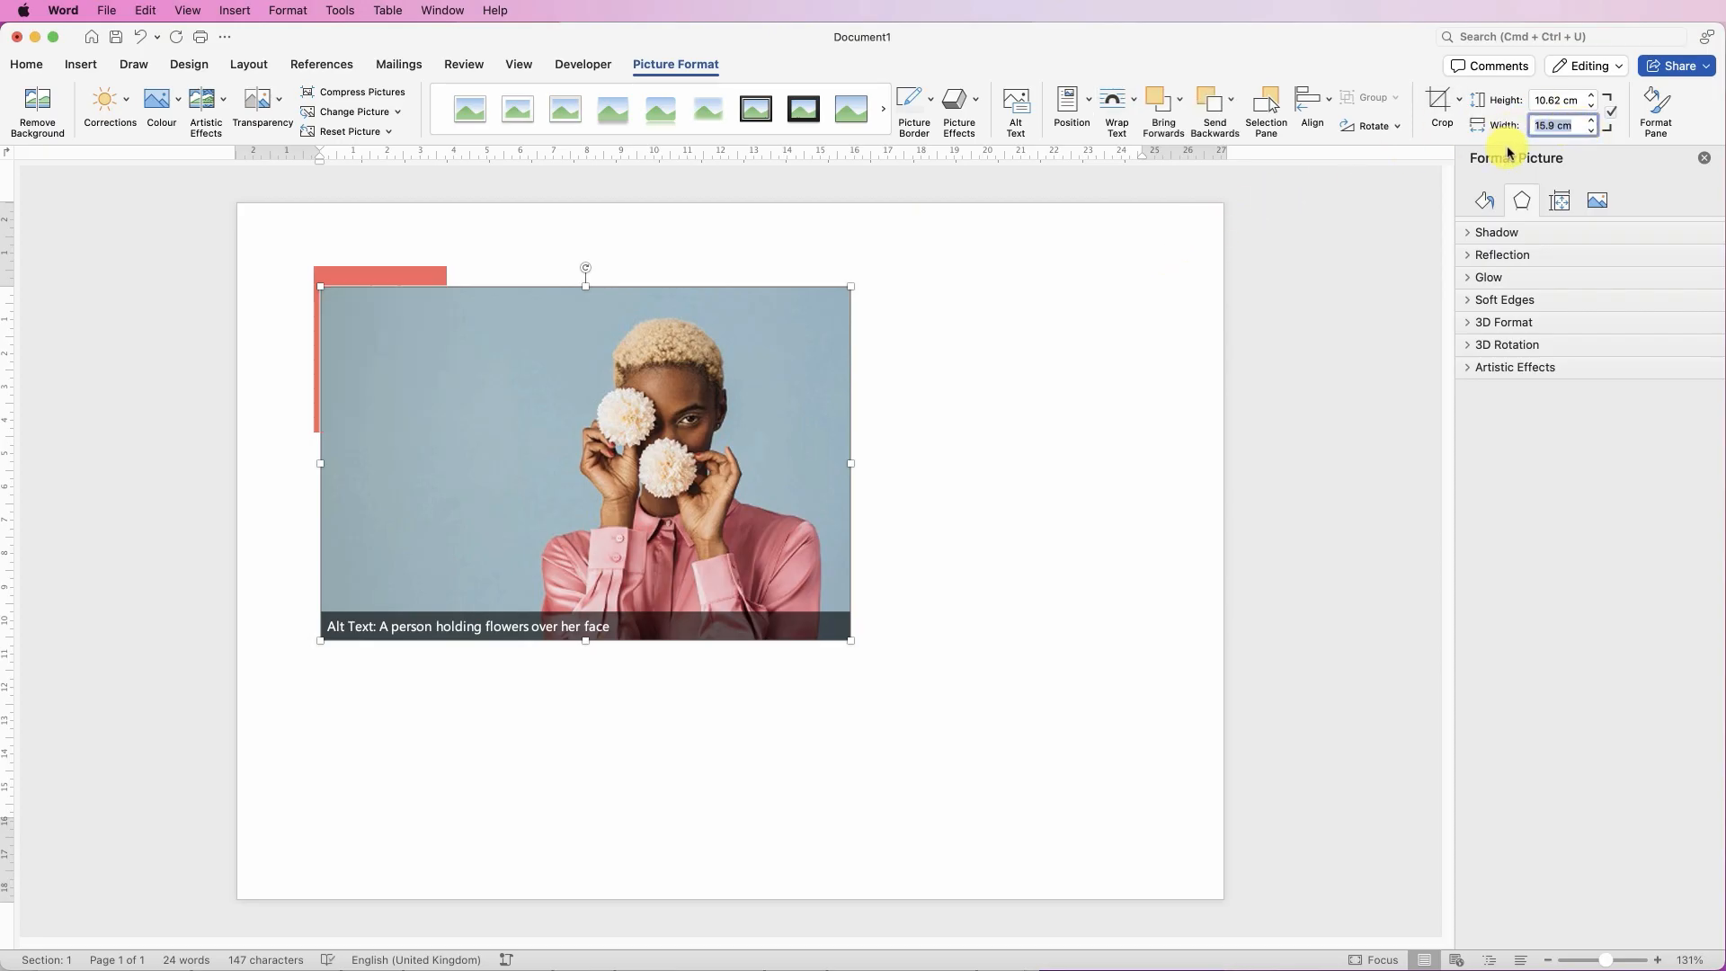
pyautogui.press('Return')
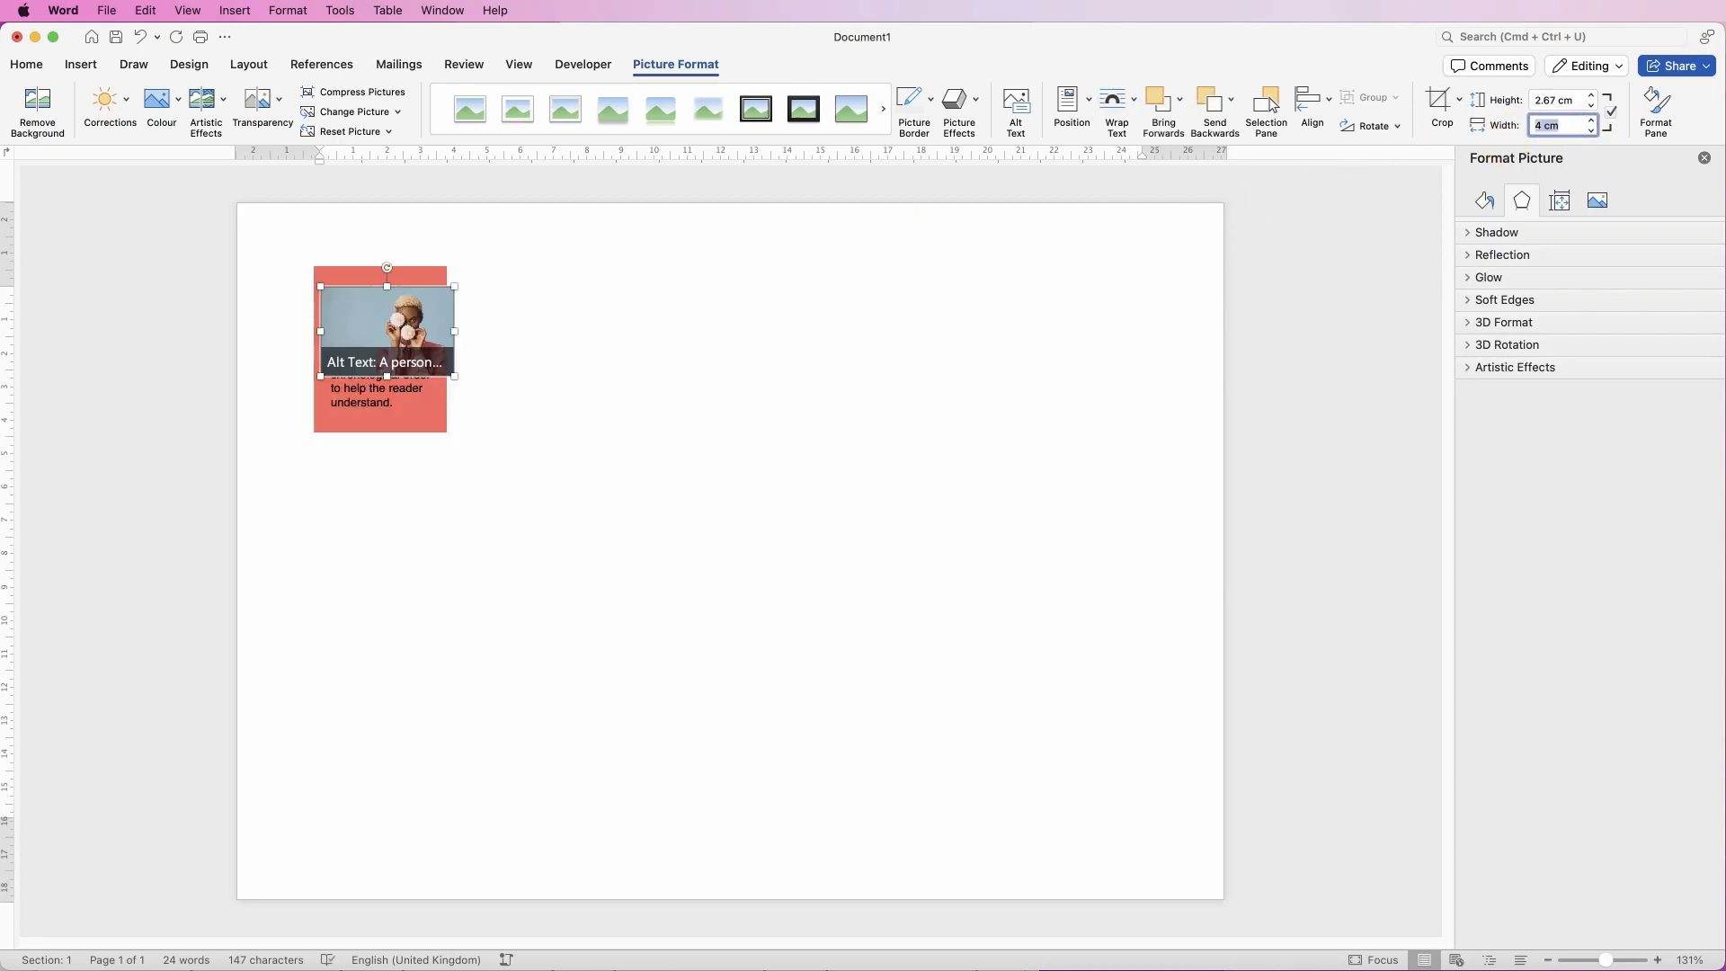
# Move the picture directly beneath the red text box and crop a thin strip off its bottom edge
pyautogui.moveTo(386, 341); pyautogui.dragTo(378, 487)
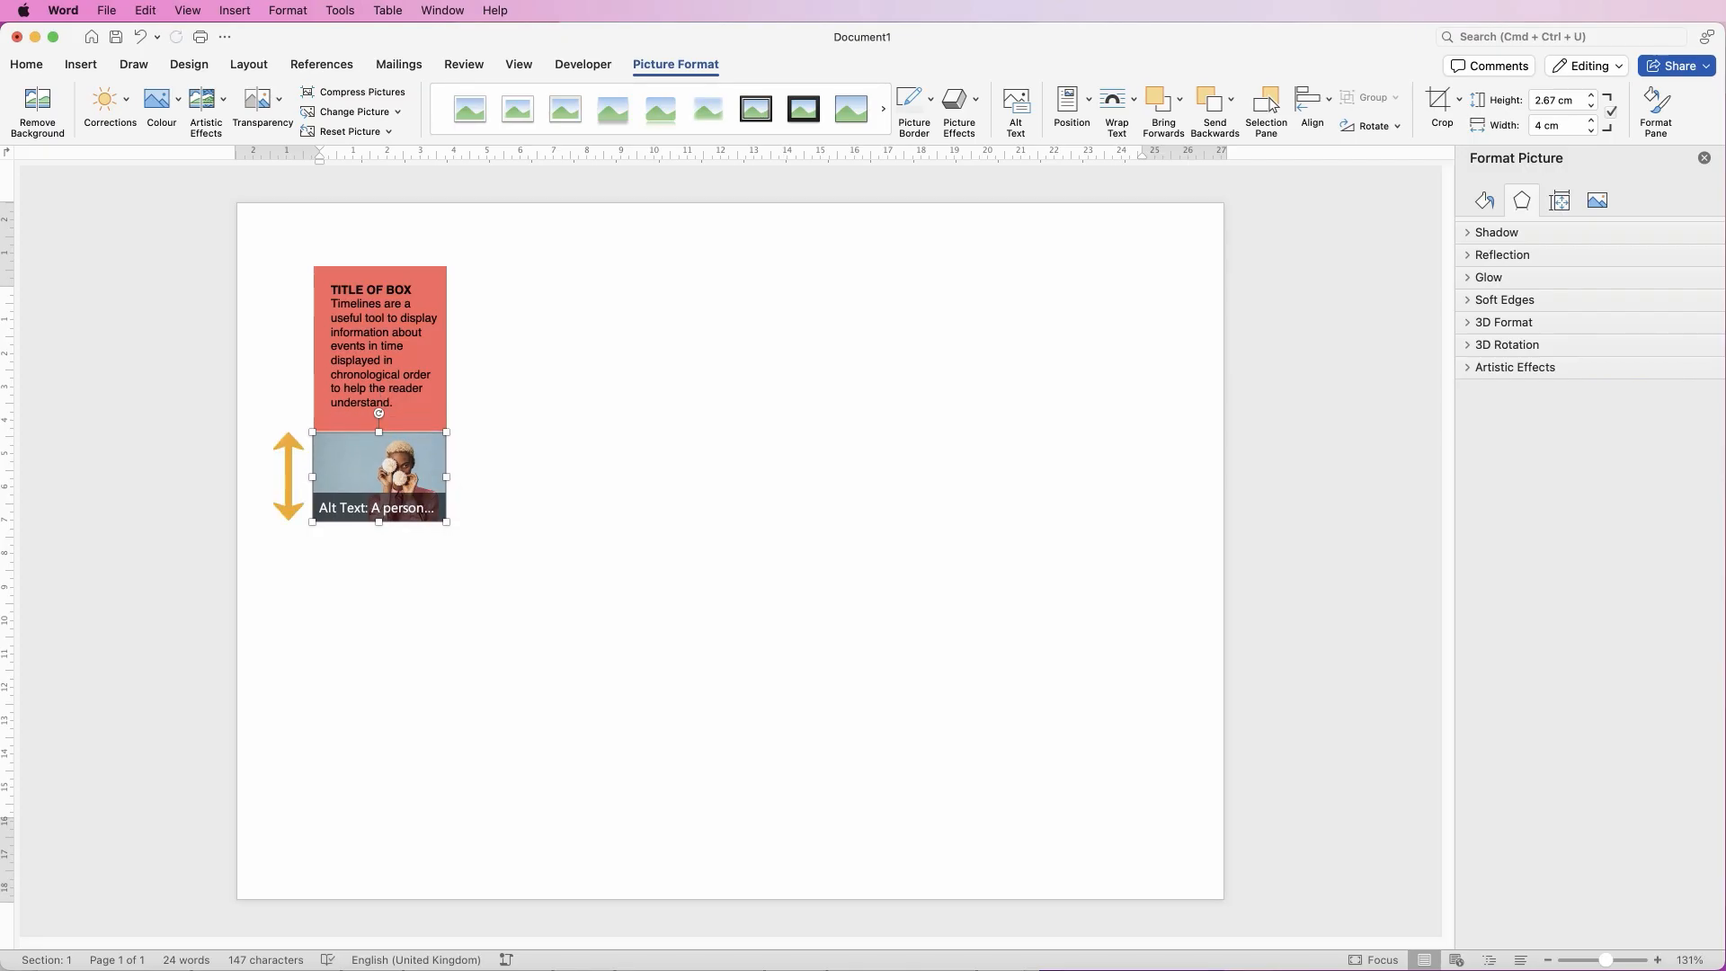
pyautogui.click(1438, 100)
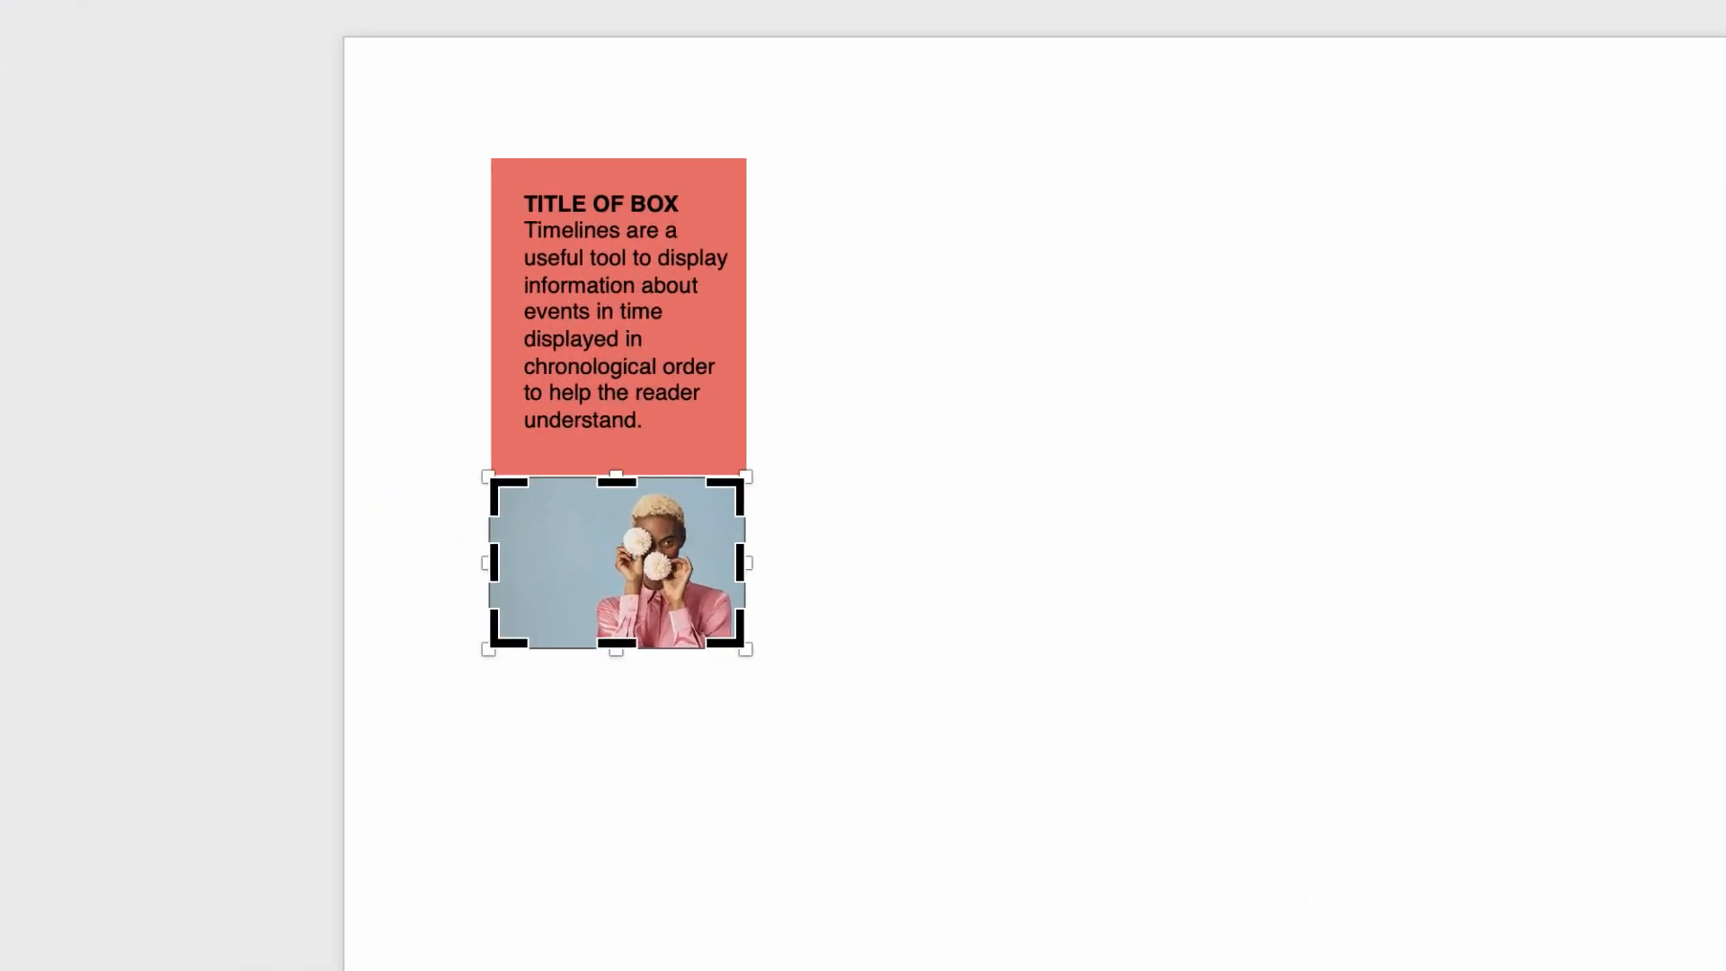
pyautogui.moveTo(378, 521); pyautogui.dragTo(378, 512)
pyautogui.moveTo(800, 723); pyautogui.dragTo(800, 737)
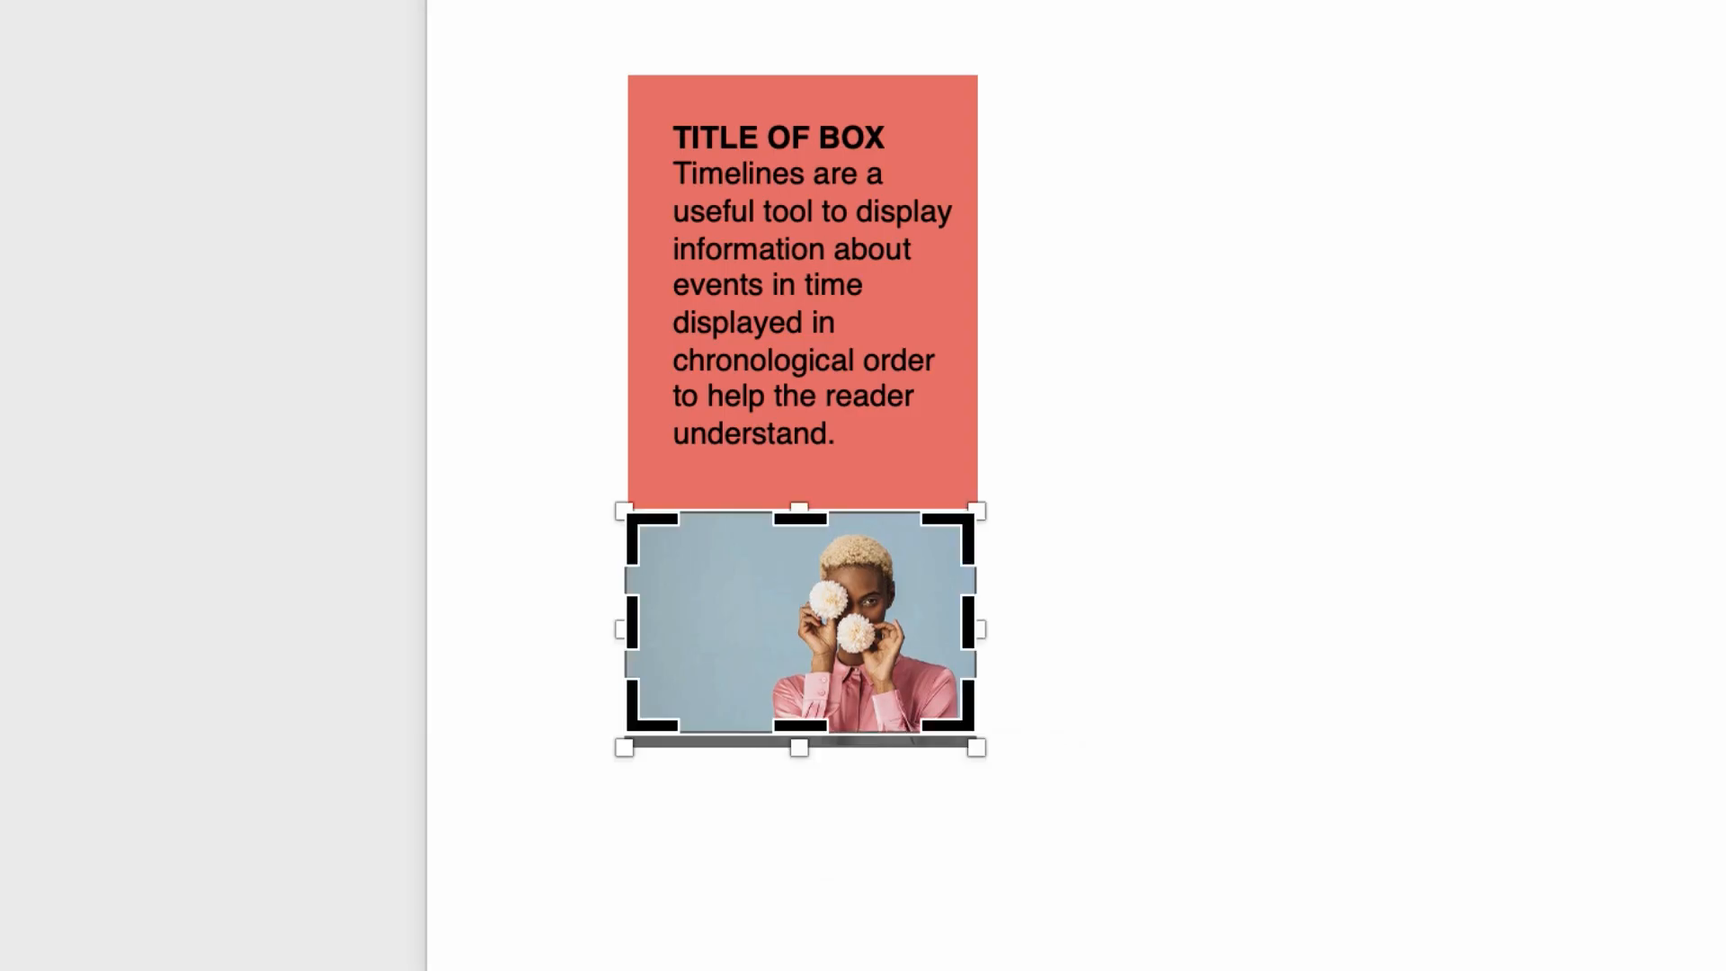
pyautogui.press('Return')
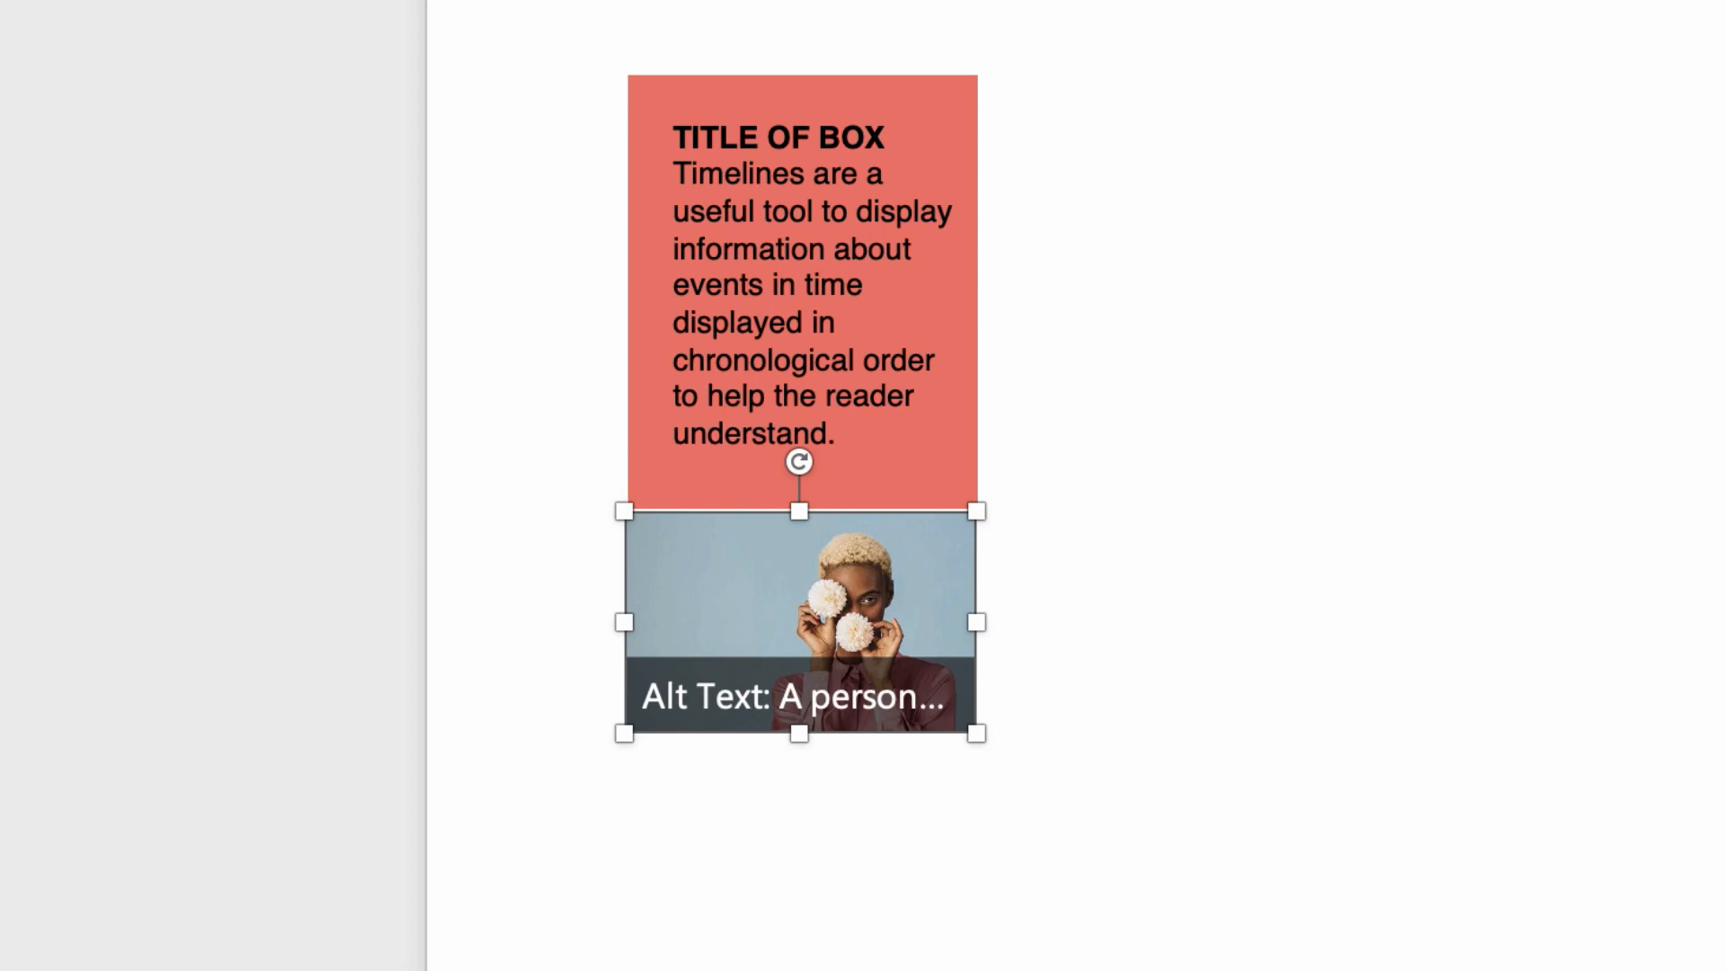
# Align the picture and the text box to each other's horizontal centre
pyautogui.keyDown('shift'); pyautogui.click(802, 292); pyautogui.keyUp('shift')
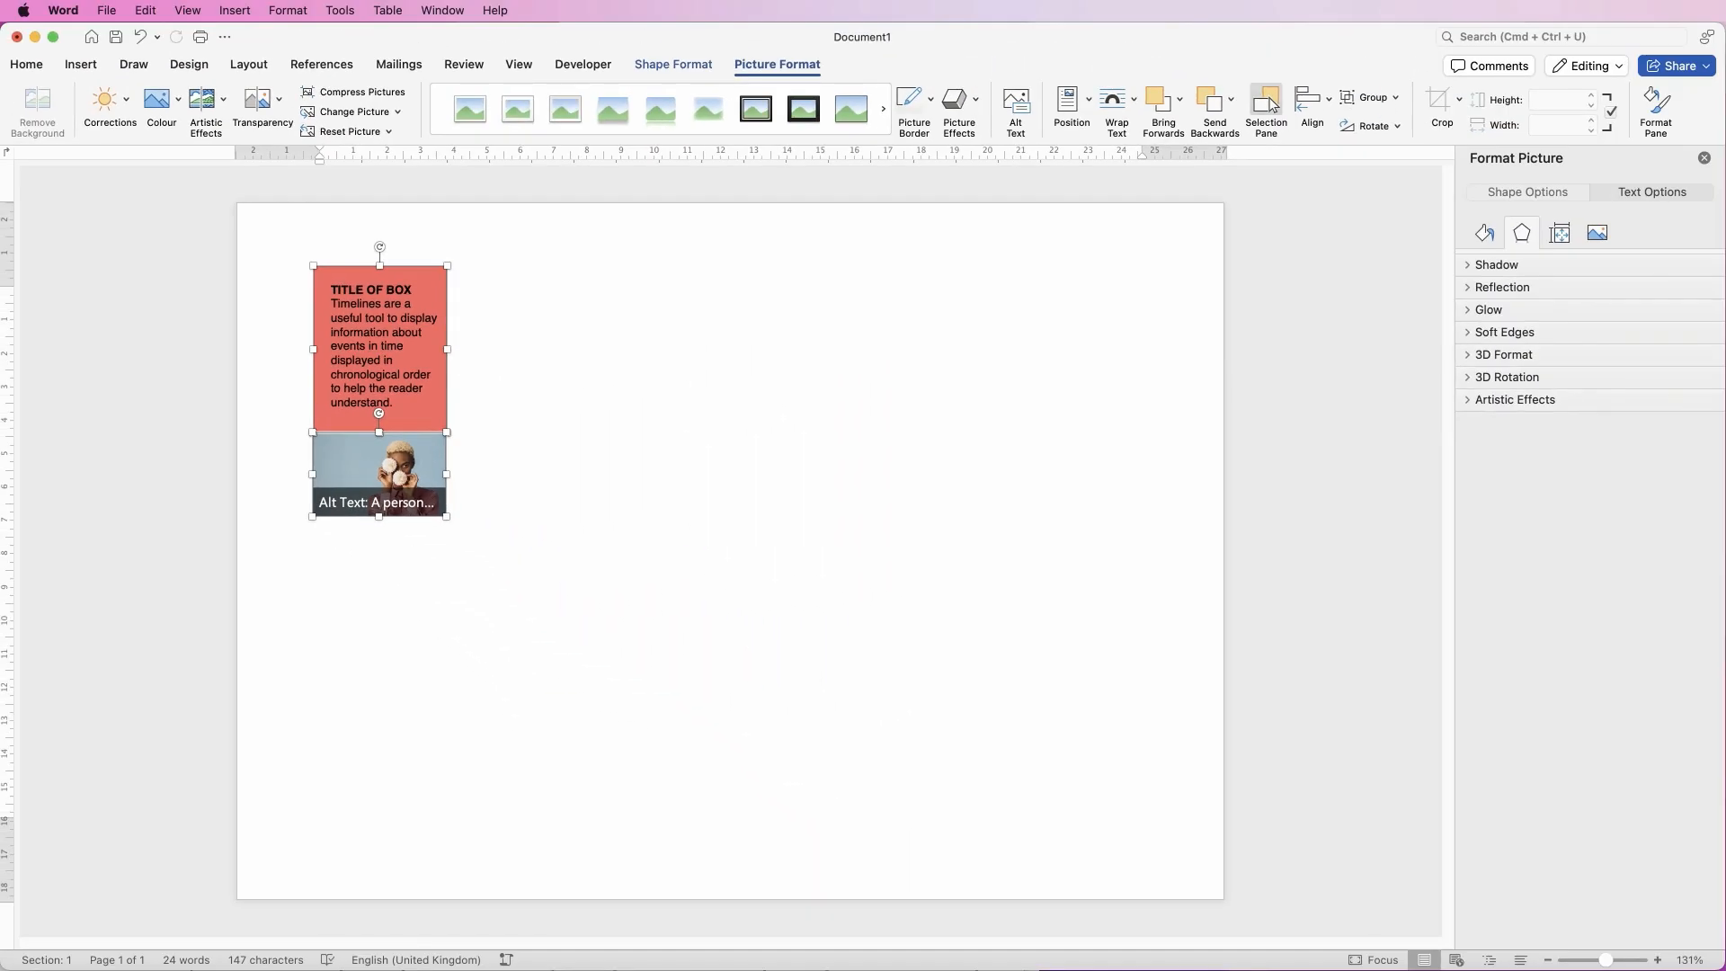
pyautogui.click(1309, 99)
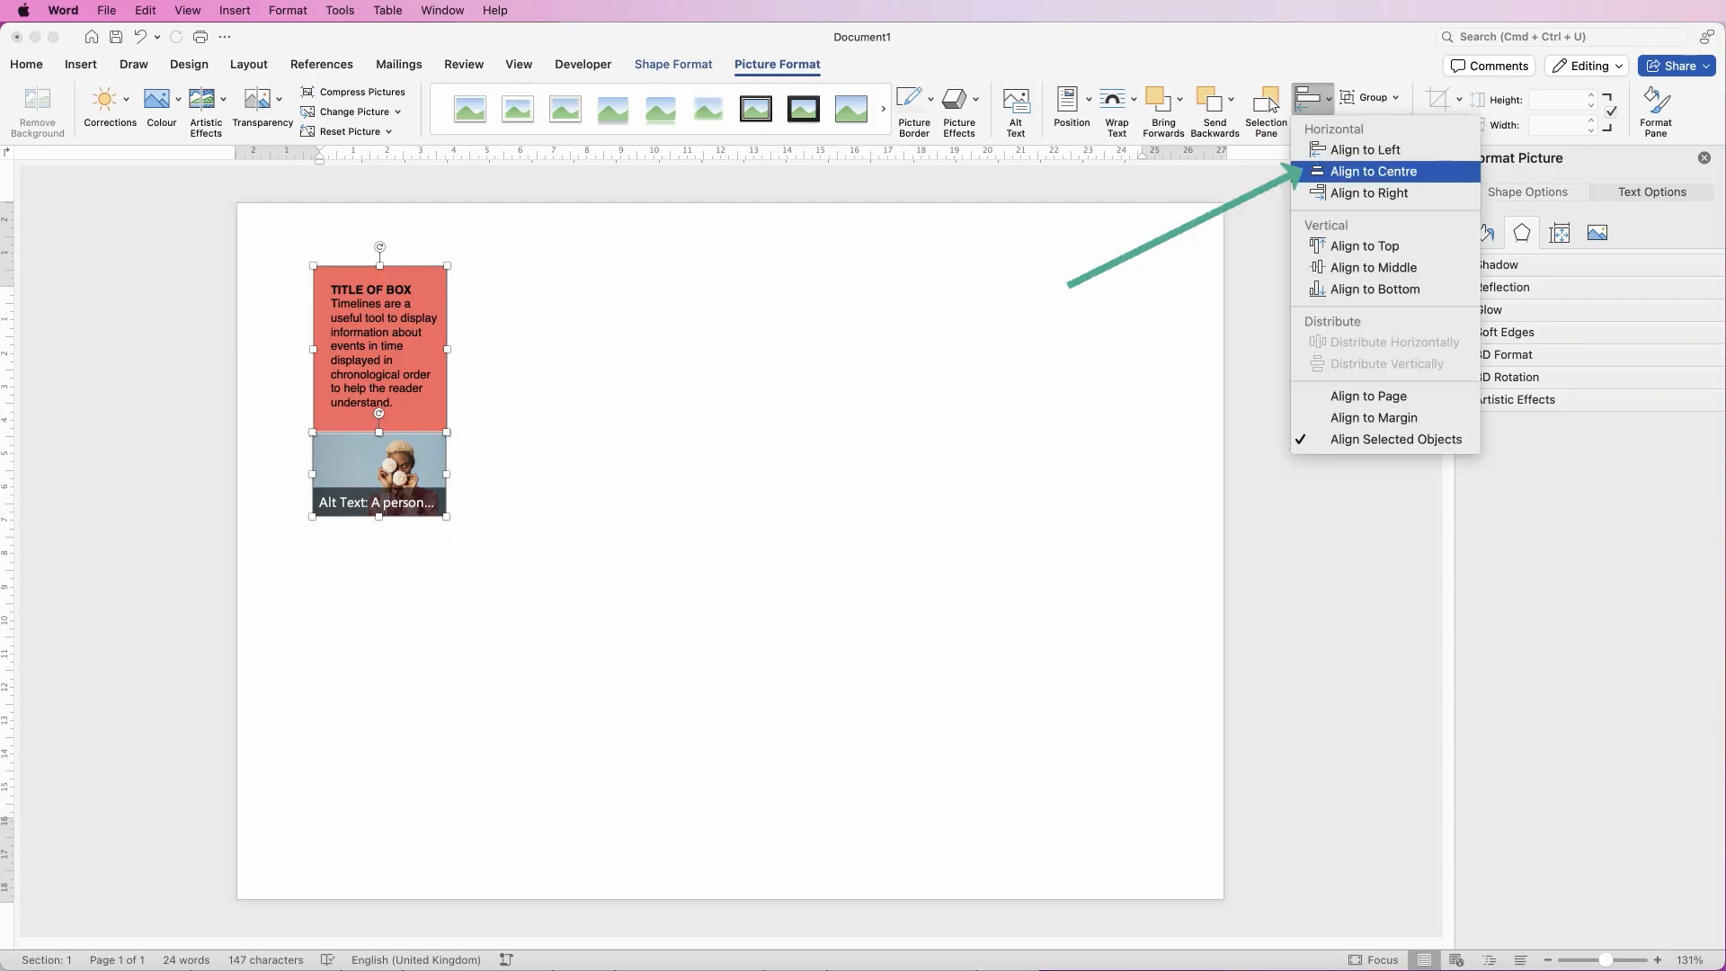
pyautogui.click(1372, 172)
pyautogui.click(729, 503)
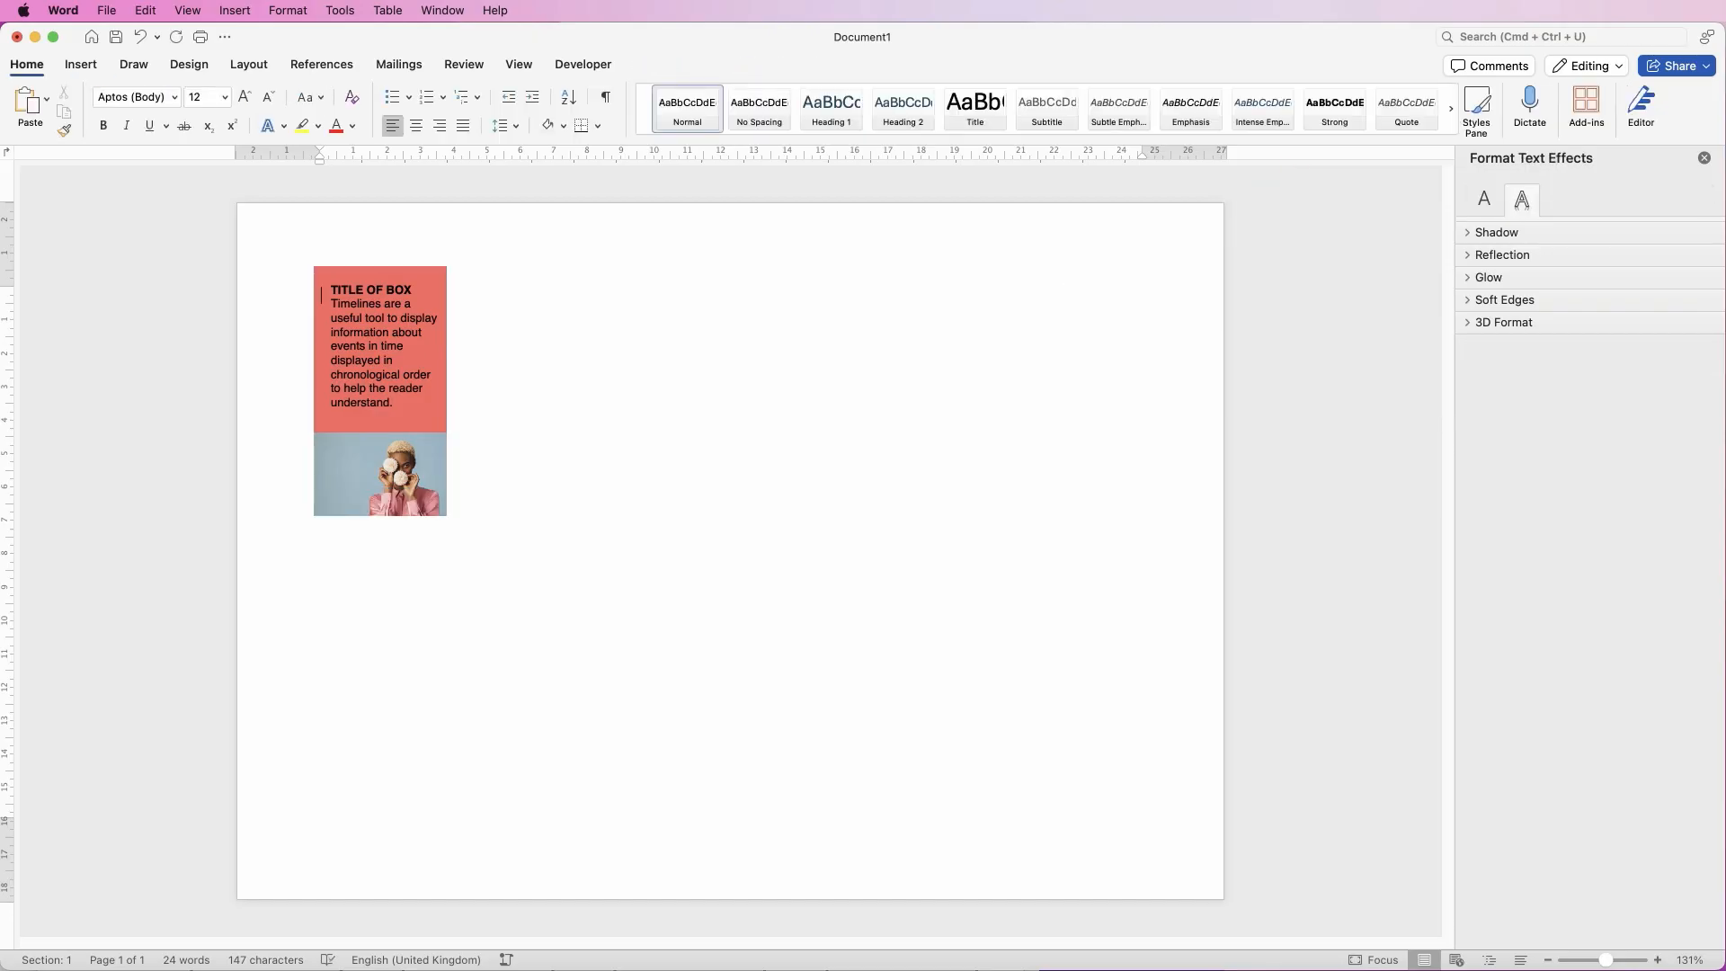
# Group the picture with the text box and move the group slightly to the right
pyautogui.click(379, 475)
pyautogui.keyDown('shift'); pyautogui.click(379, 348); pyautogui.keyUp('shift')
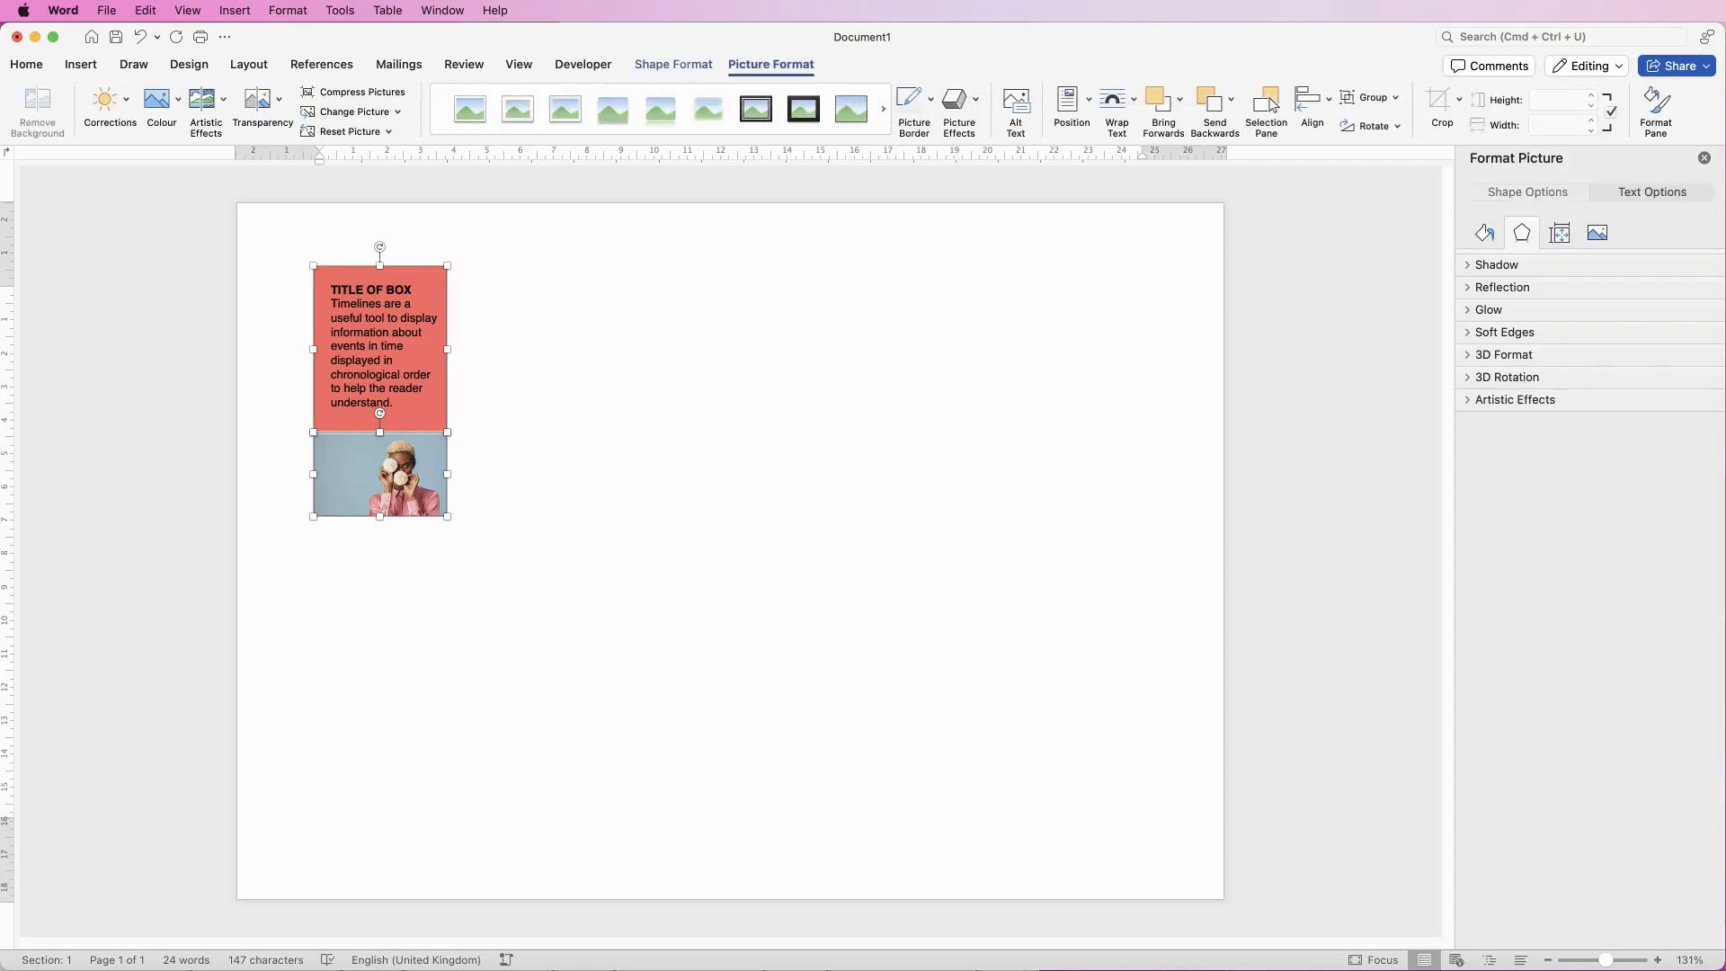
pyautogui.click(1367, 97)
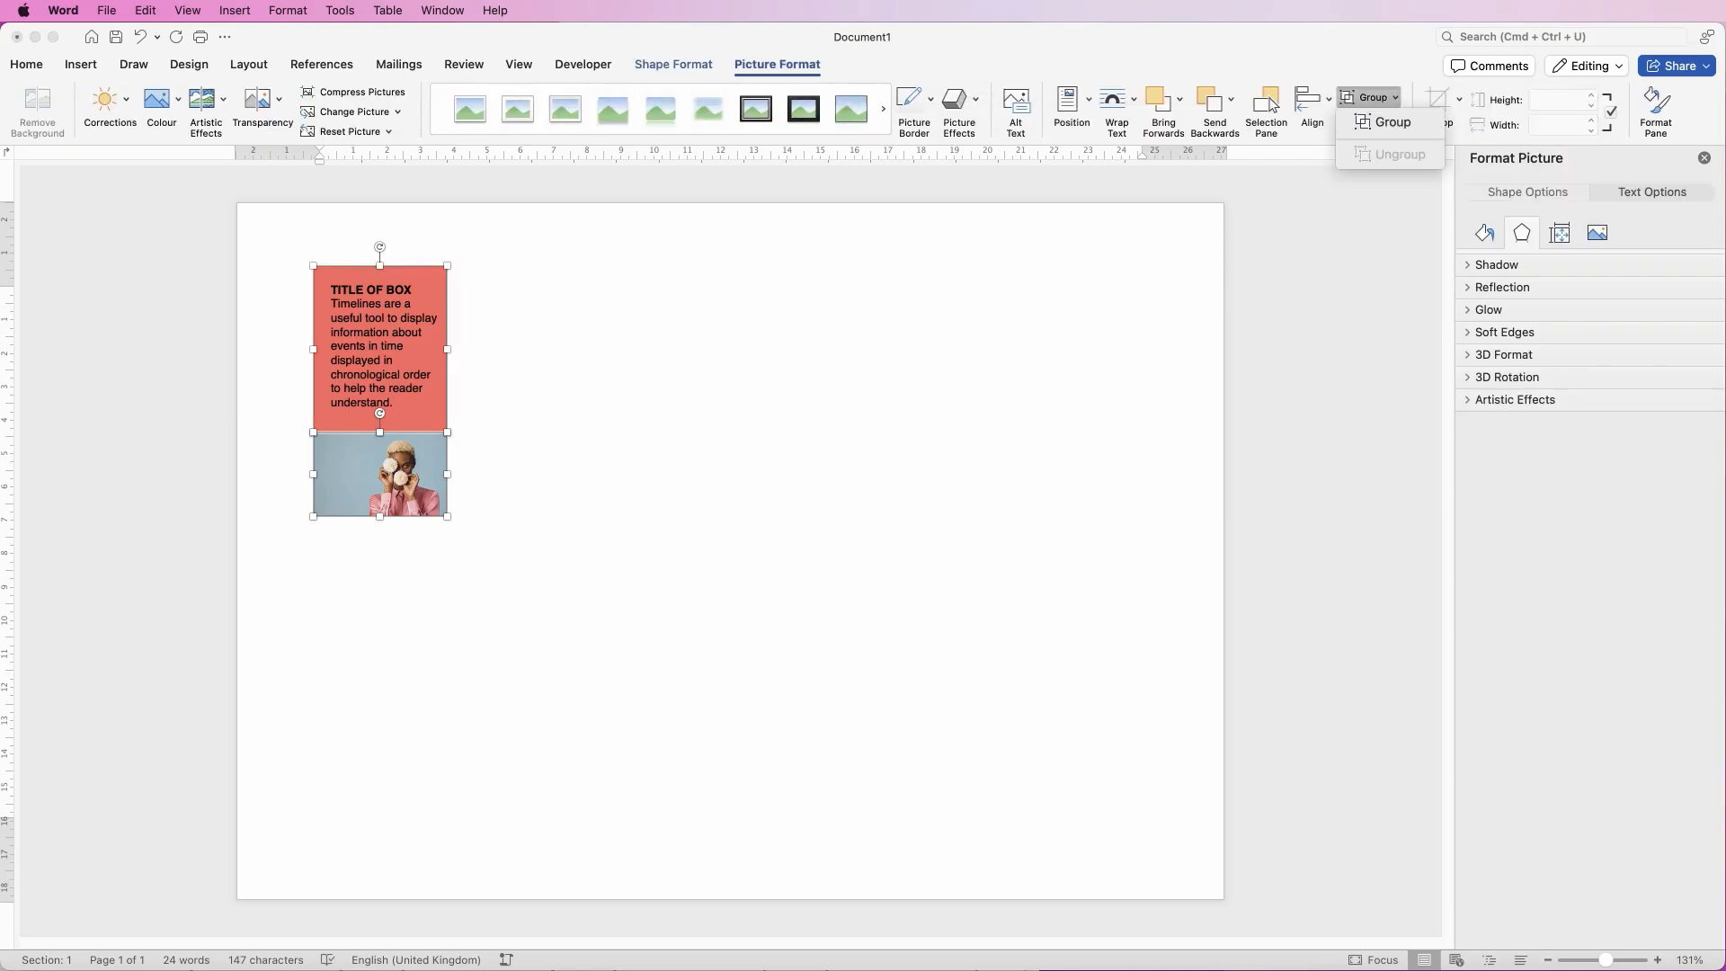
pyautogui.click(1379, 124)
pyautogui.moveTo(418, 422)
pyautogui.mouseDown()
pyautogui.moveTo(447, 453)
pyautogui.moveTo(425, 422)
pyautogui.mouseUp()
pyautogui.click(575, 404)
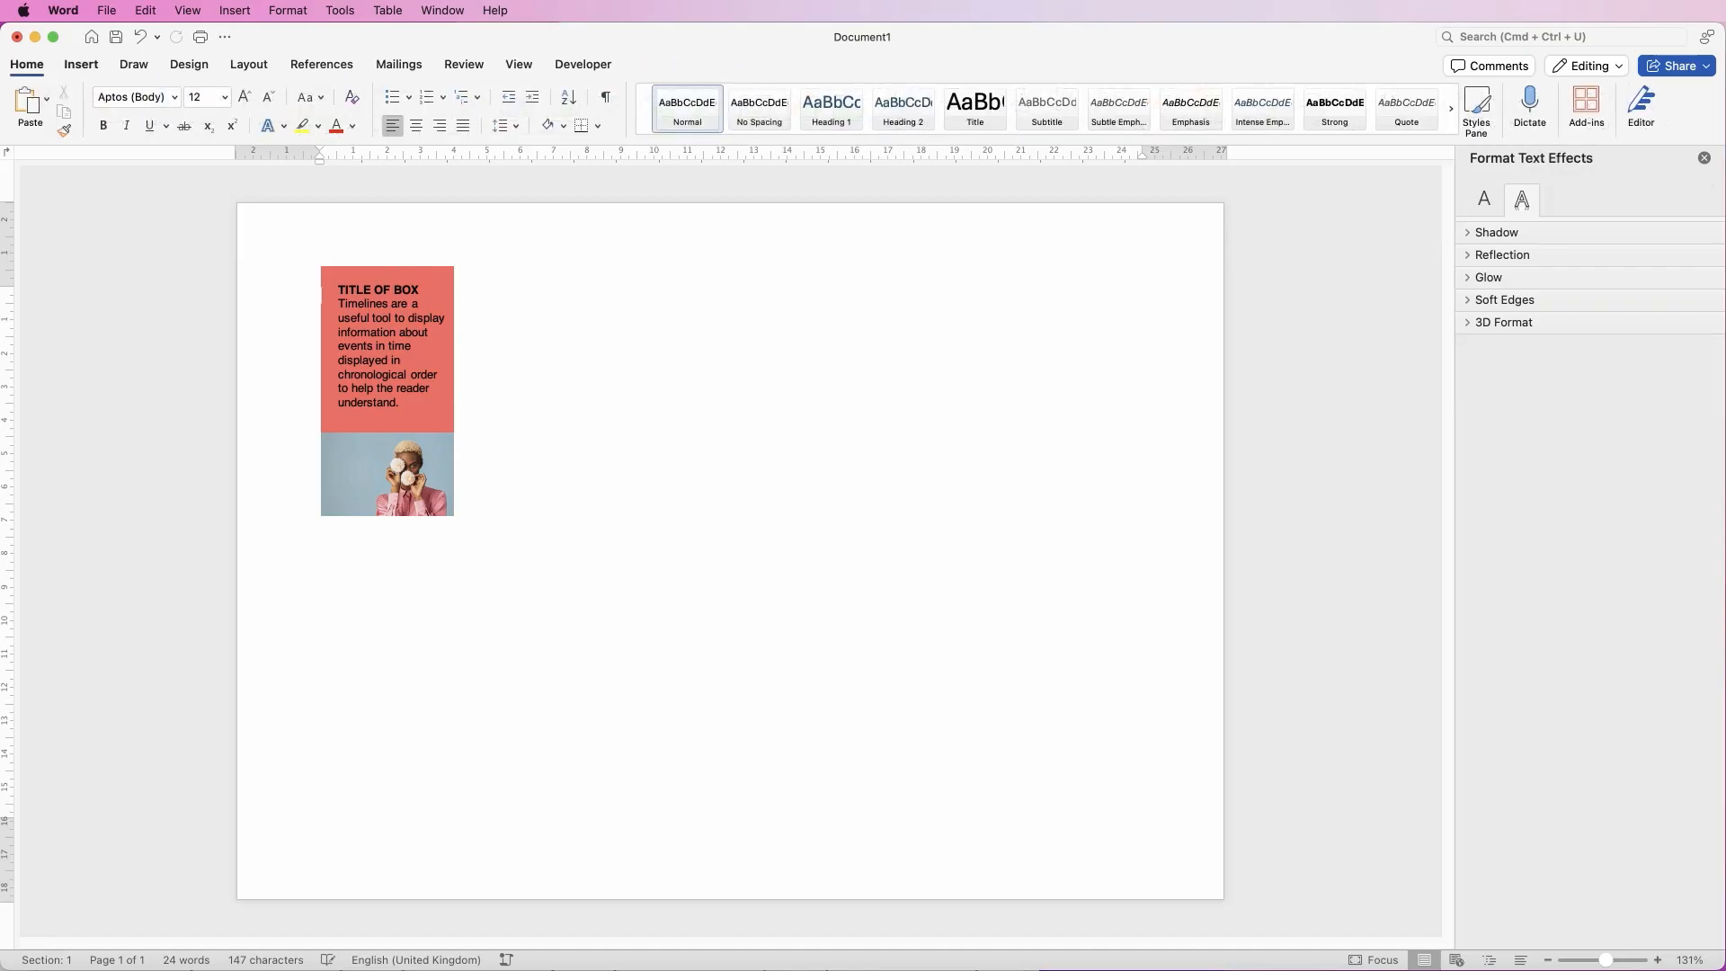
# Draw a rectangle about 8.3 cm high and 4.5 cm wide to the right of the group and remove its fill
pyautogui.click(81, 64)
pyautogui.click(266, 100)
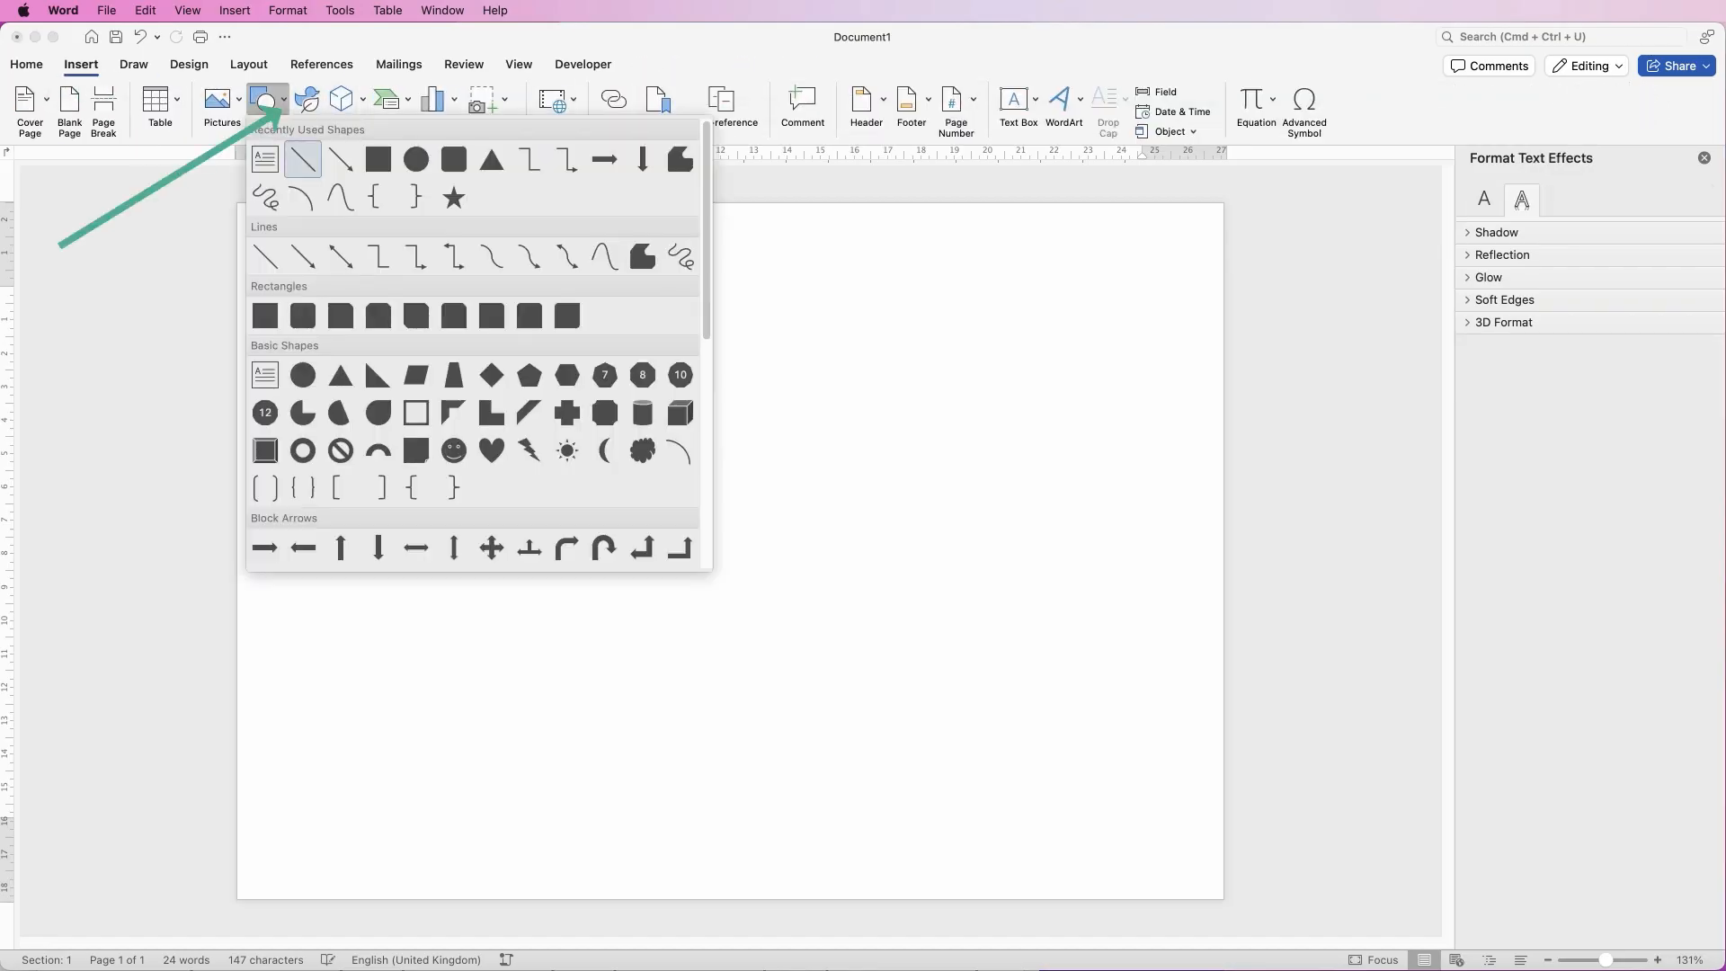
pyautogui.click(265, 315)
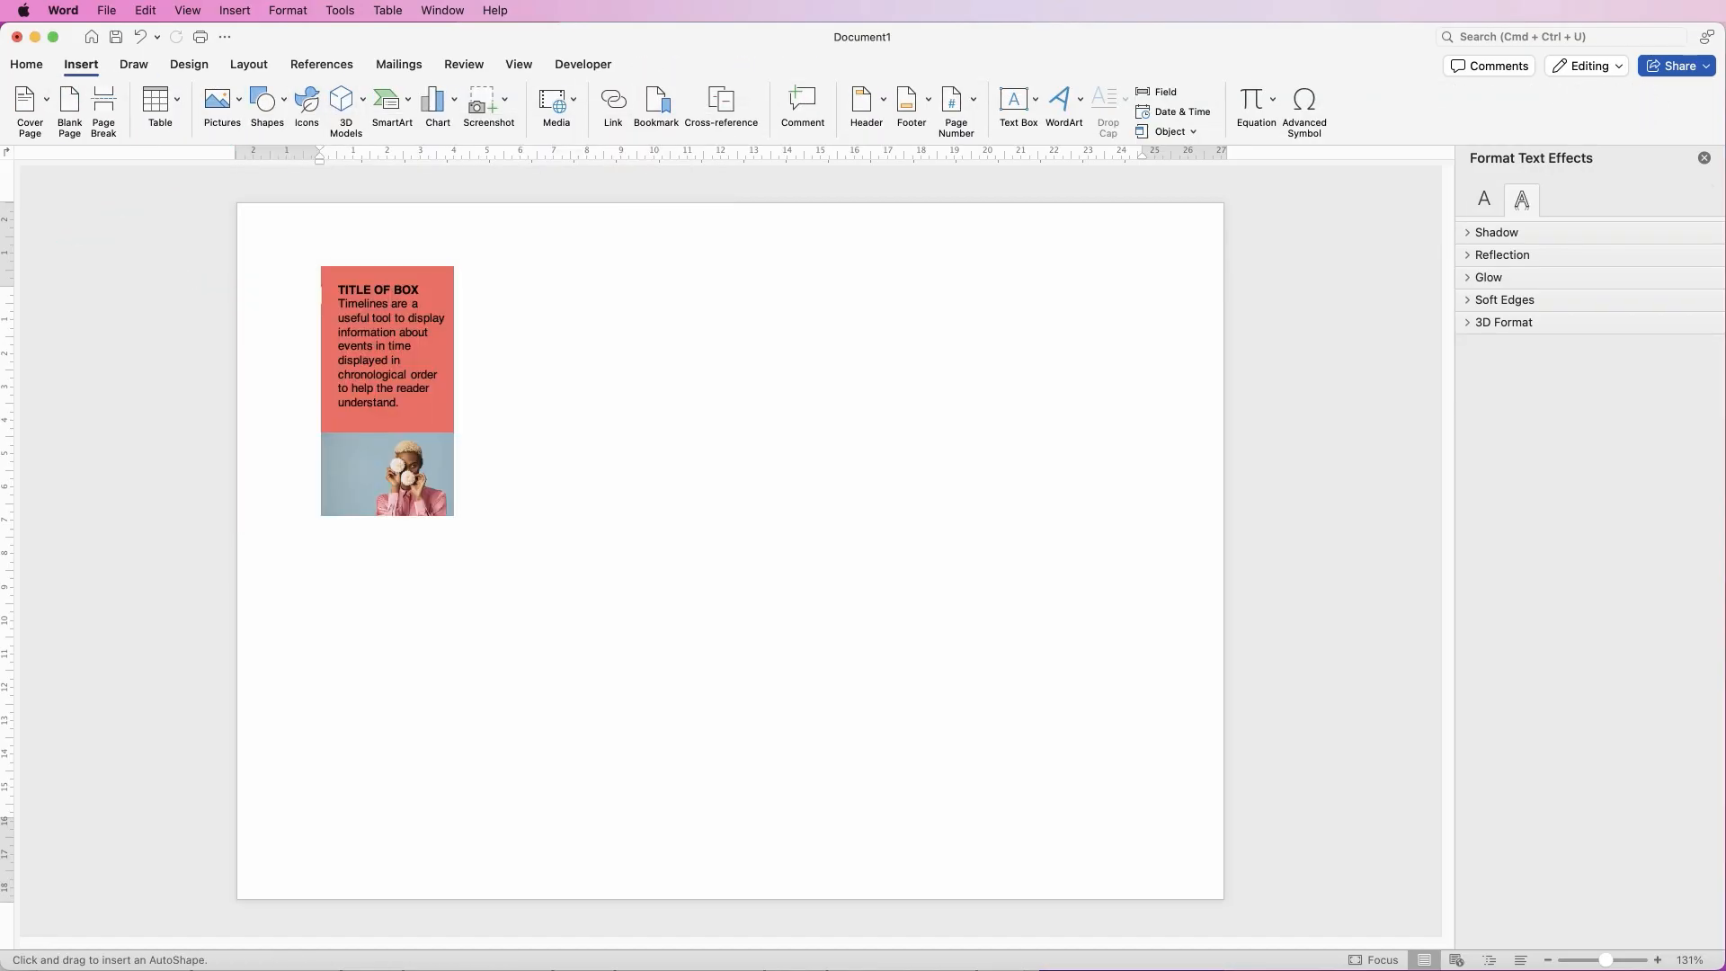
pyautogui.moveTo(475, 254)
pyautogui.mouseDown()
pyautogui.moveTo(507, 394)
pyautogui.moveTo(589, 530)
pyautogui.moveTo(624, 530)
pyautogui.mouseUp()
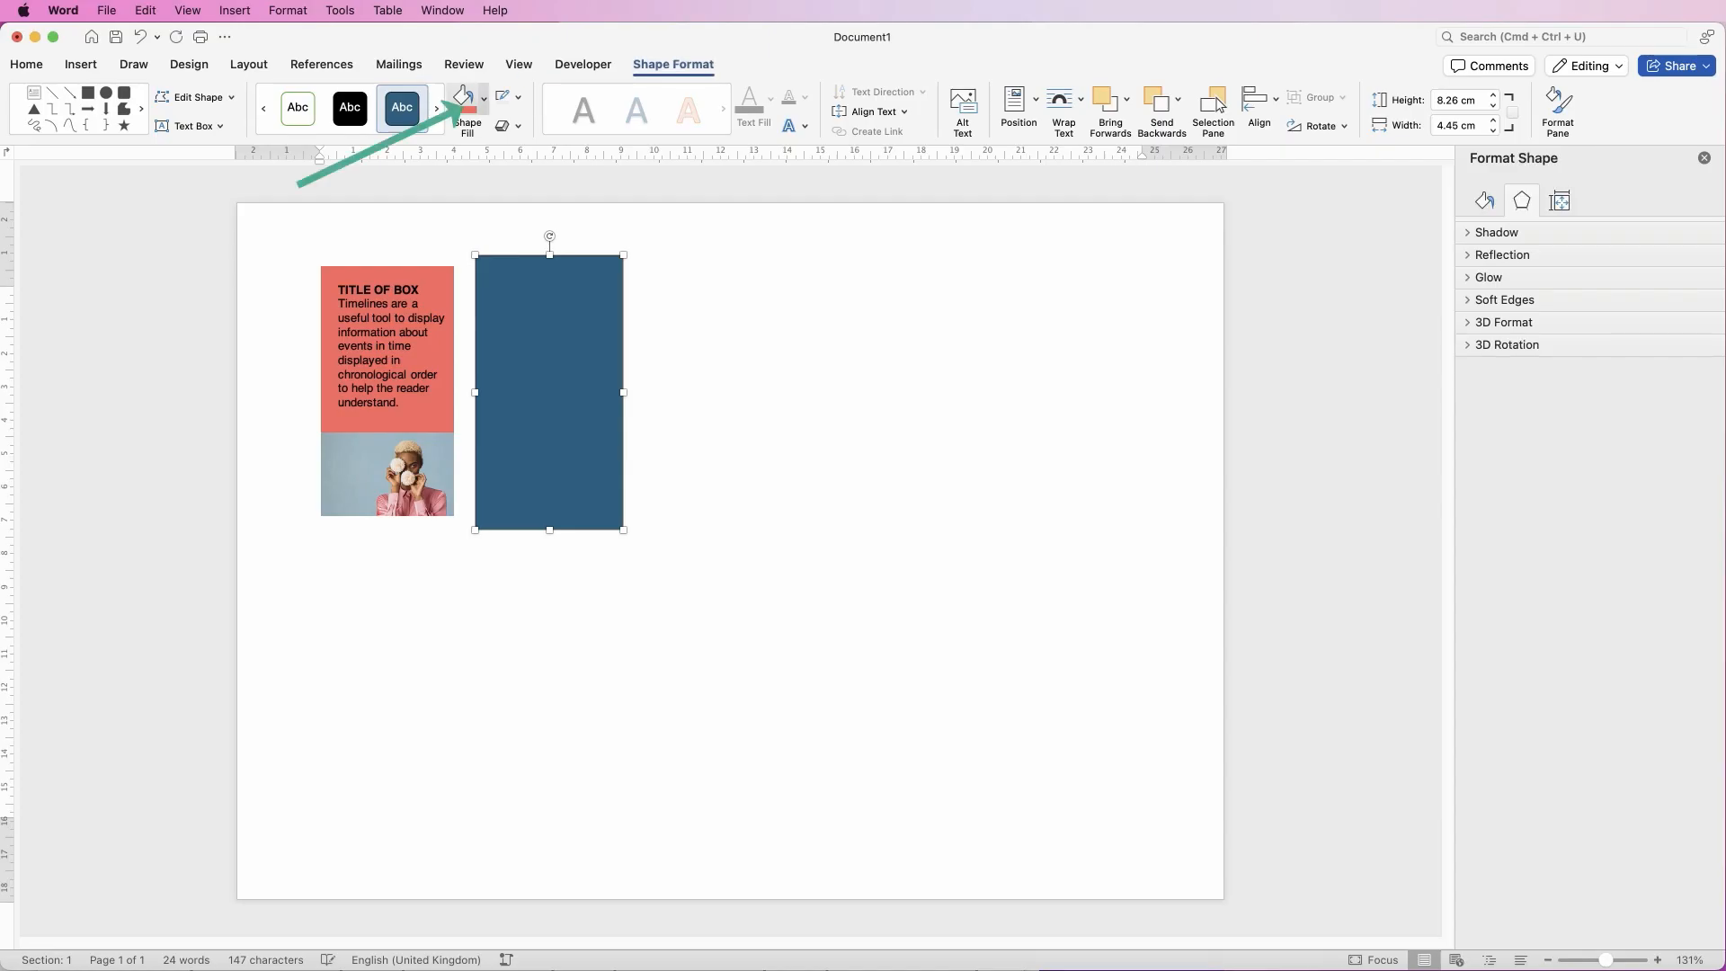
pyautogui.click(483, 98)
pyautogui.click(535, 135)
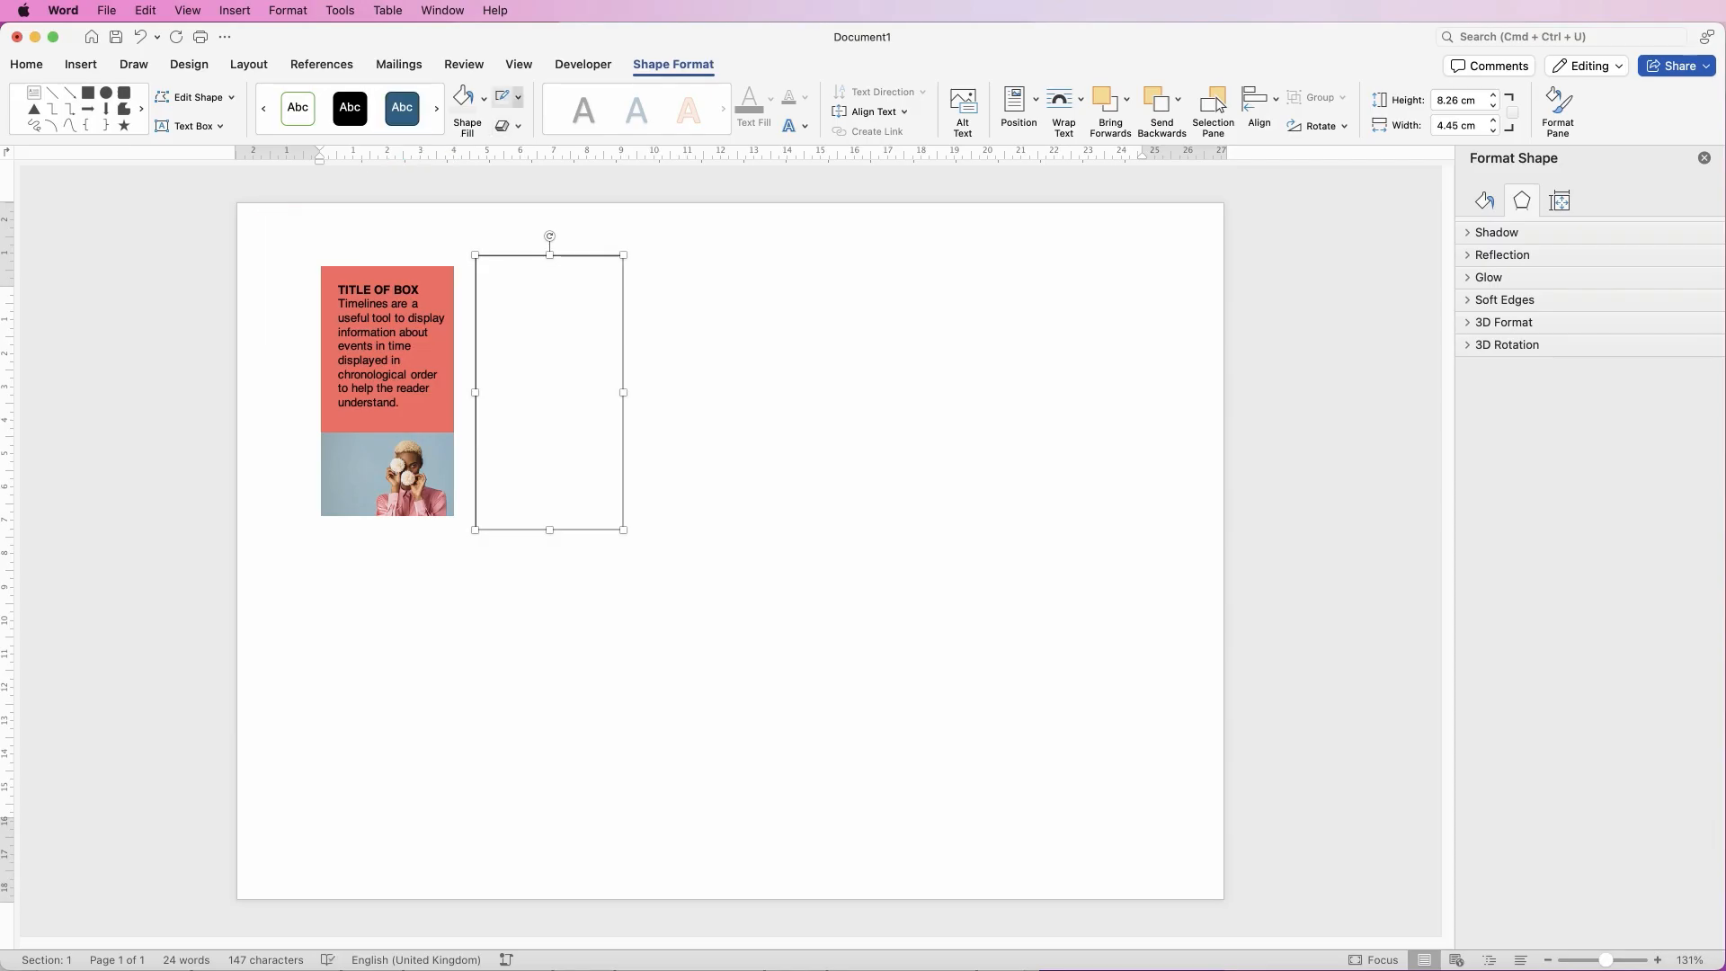
# Give the rectangle a mid-grey theme colour outline with a weight of 2¼ pt
pyautogui.click(518, 96)
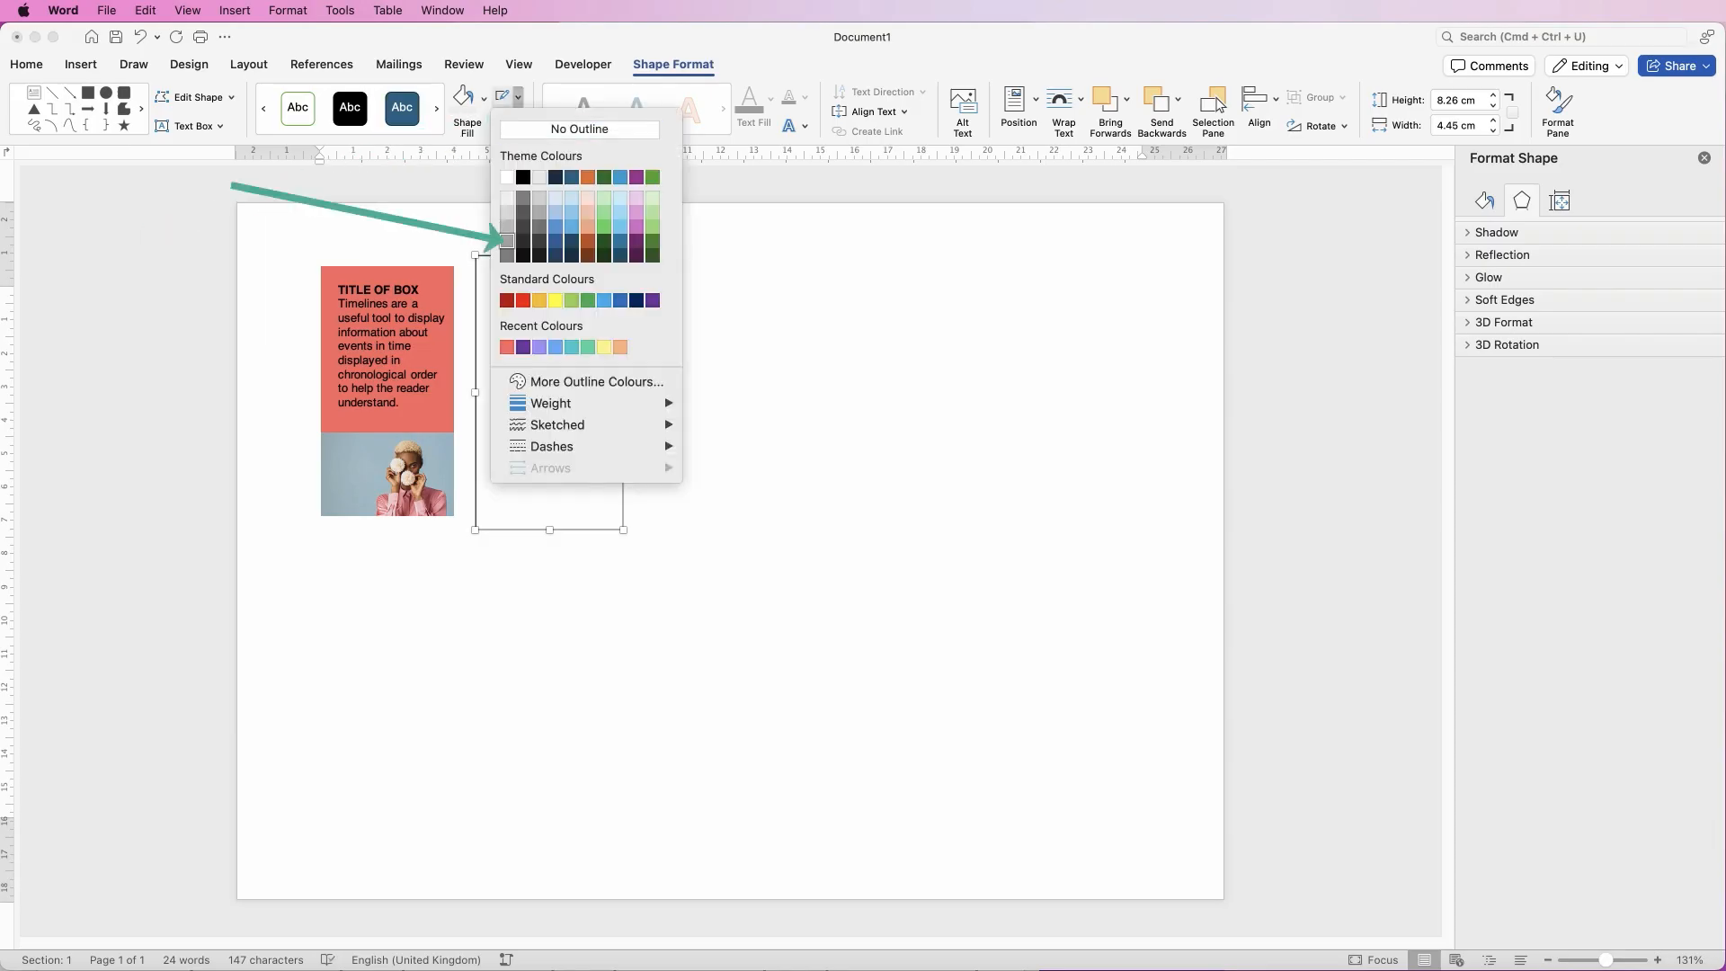
pyautogui.click(507, 241)
pyautogui.click(518, 96)
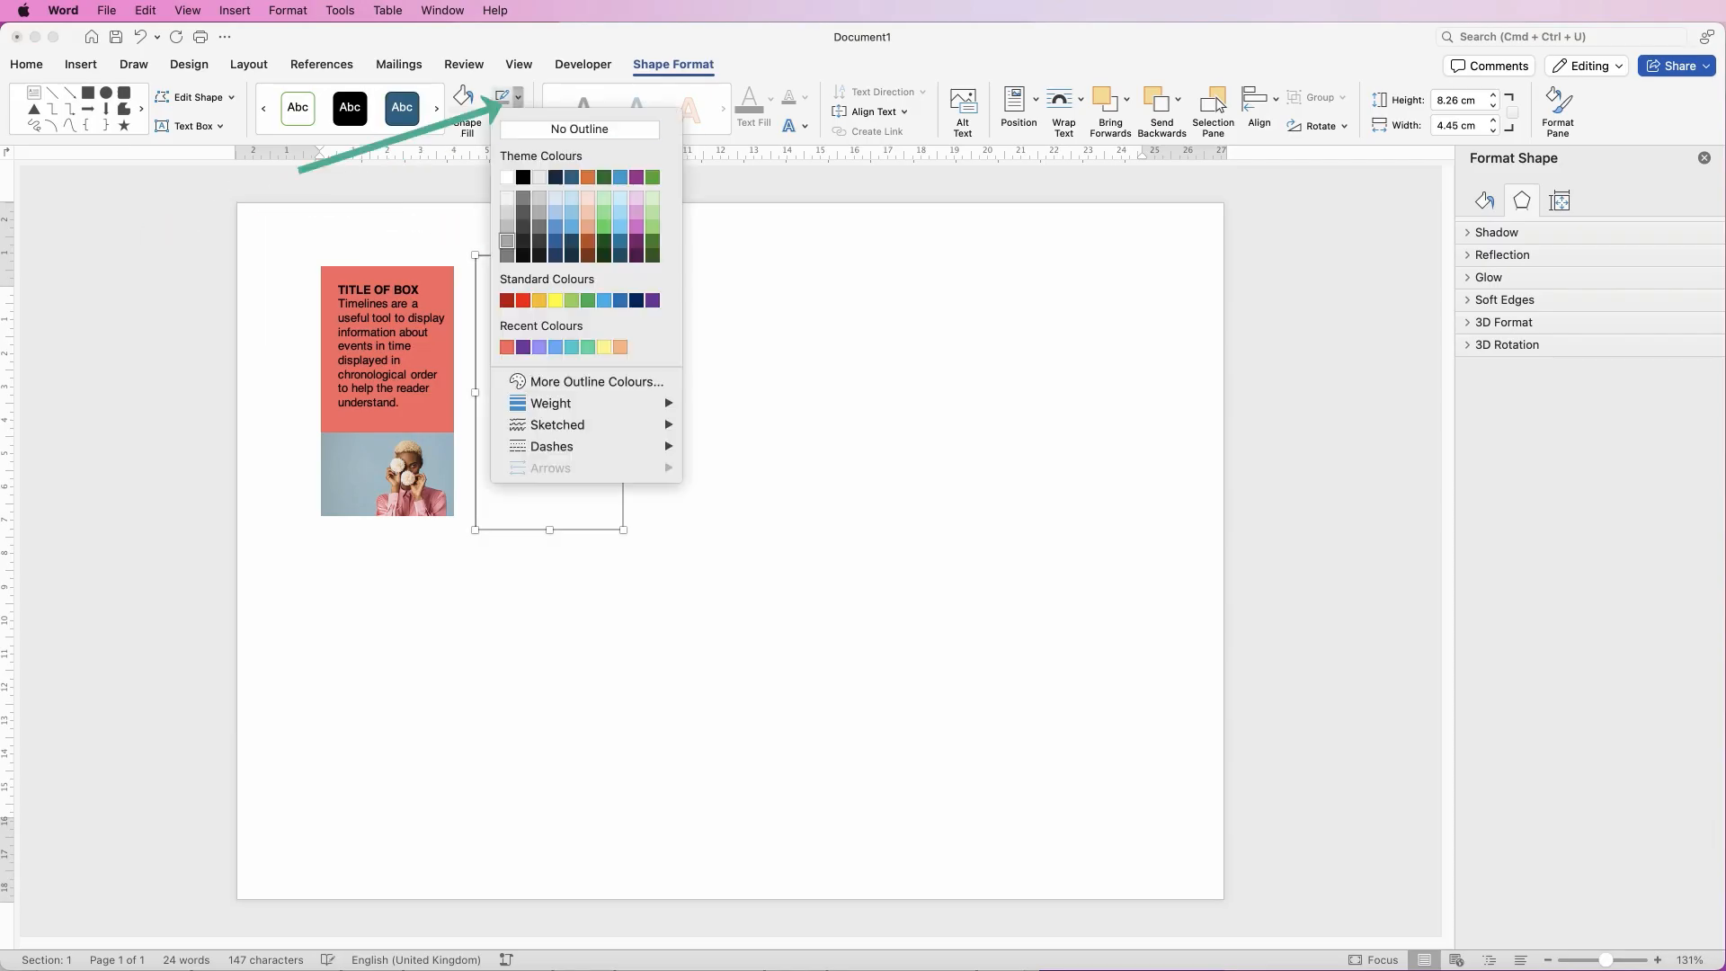
pyautogui.moveTo(580, 404)
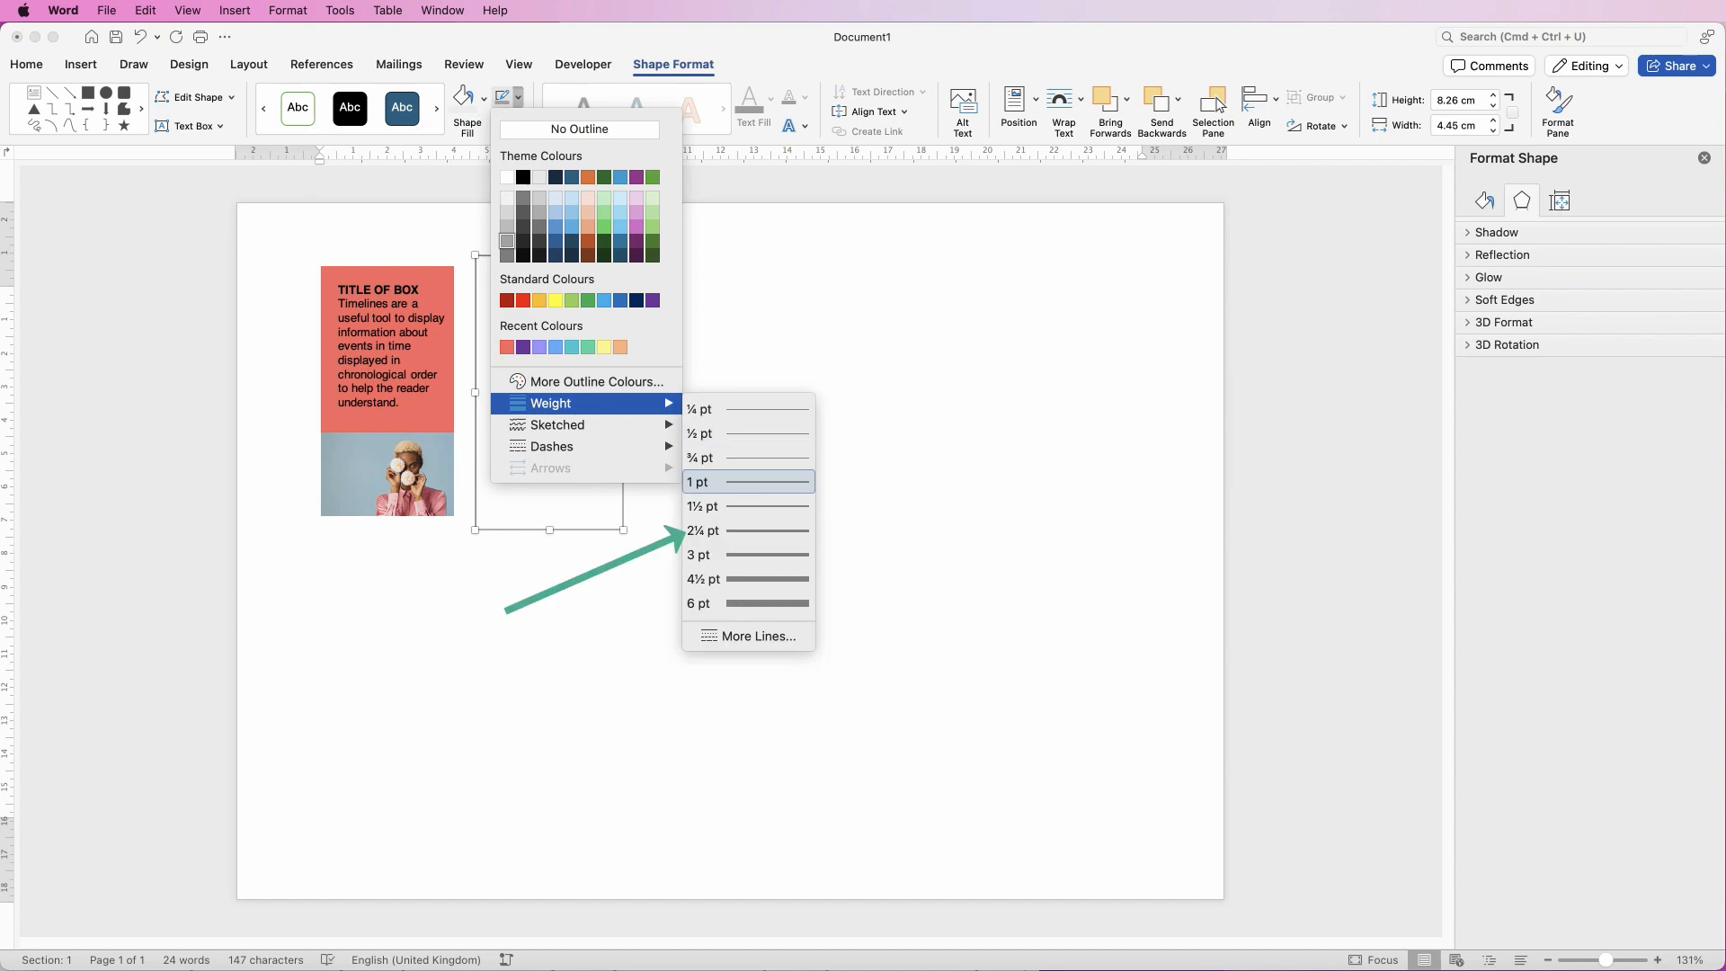
pyautogui.click(703, 531)
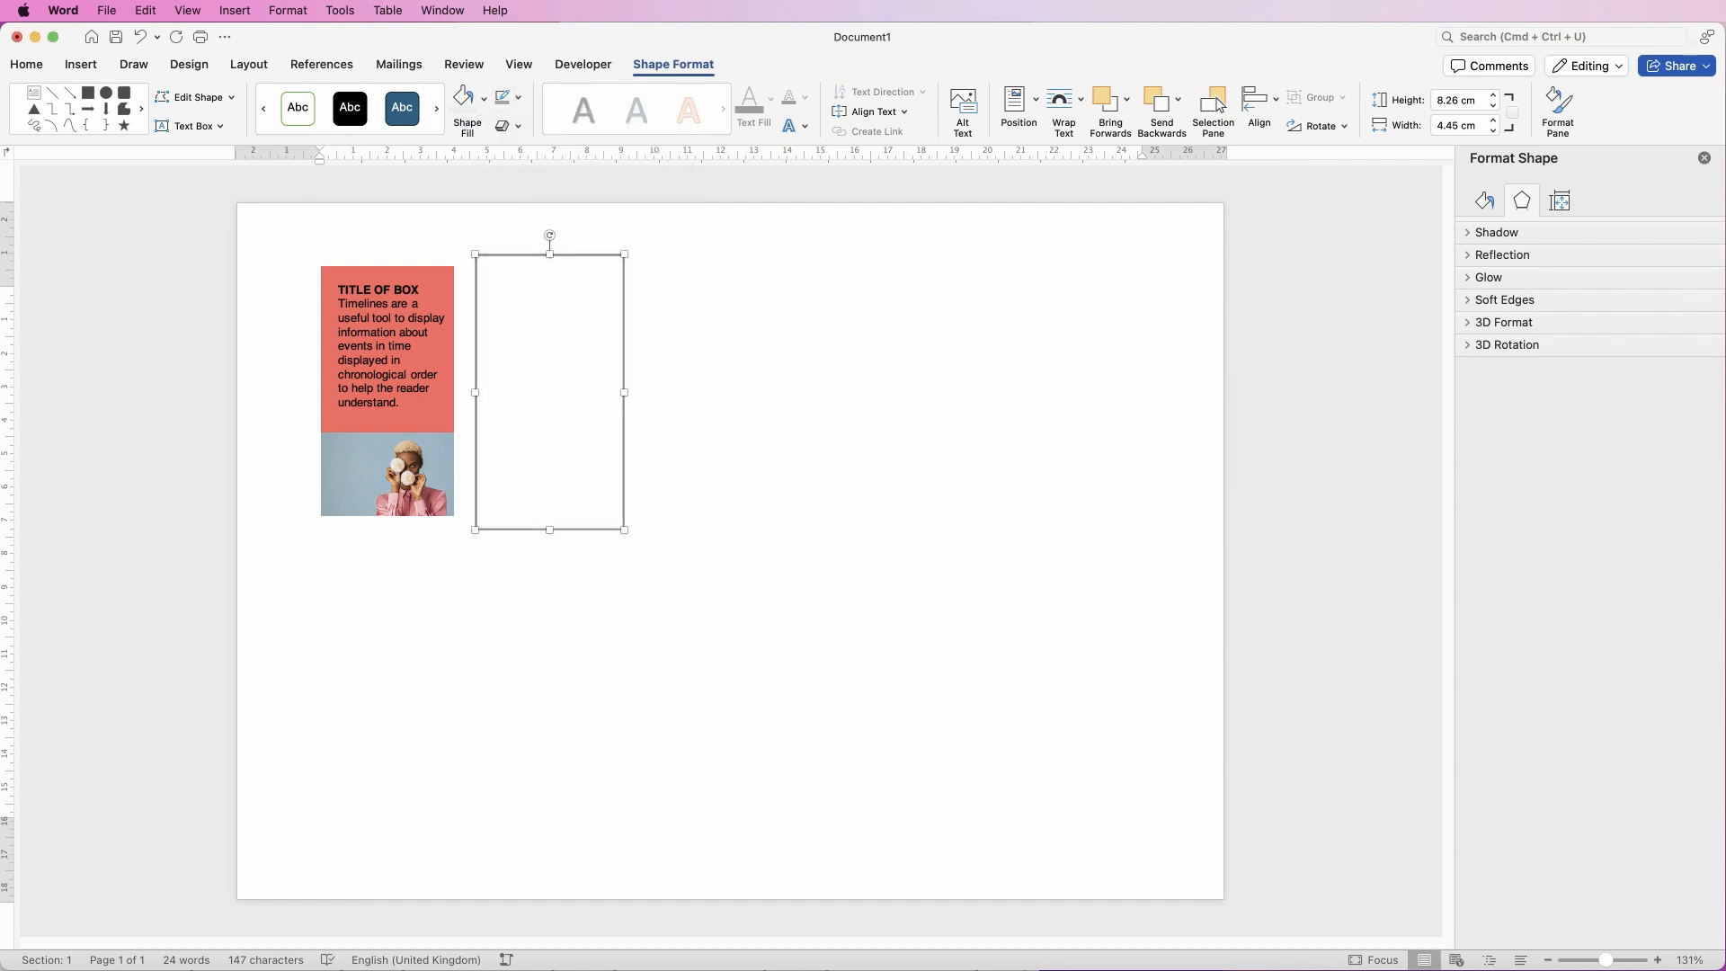
# Set the outlined rectangle's height to 8 cm and its width to 4.5 cm
pyautogui.click(1456, 100)
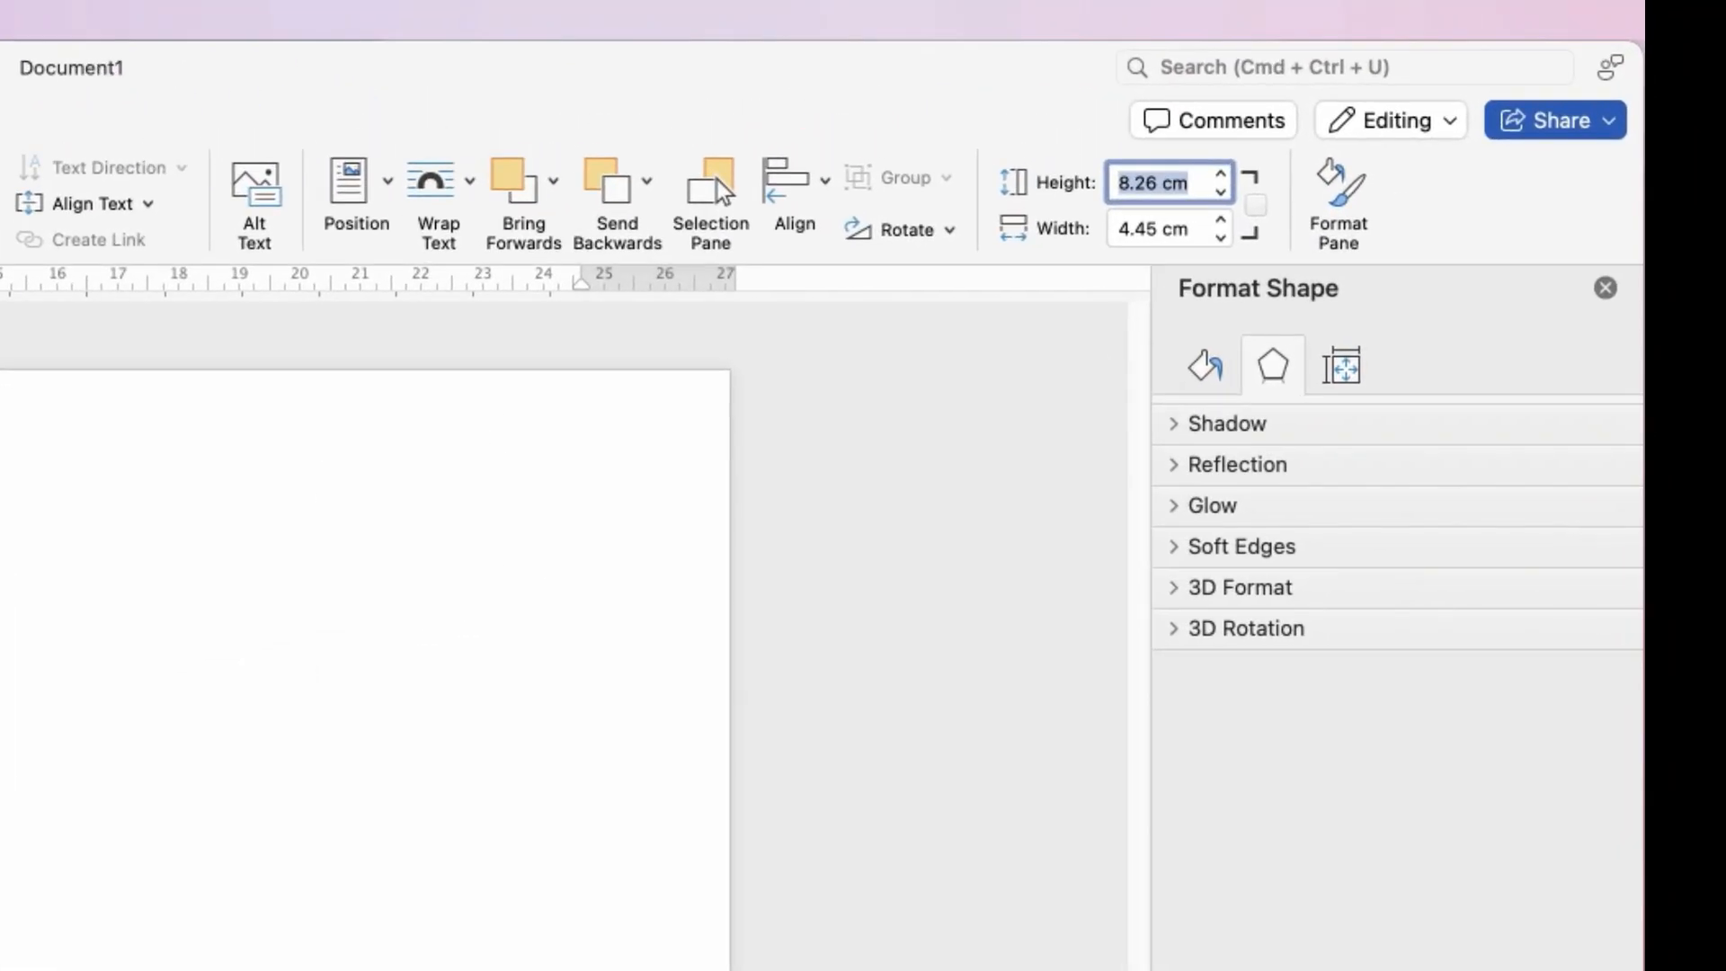
pyautogui.write('8')
pyautogui.press('Tab')
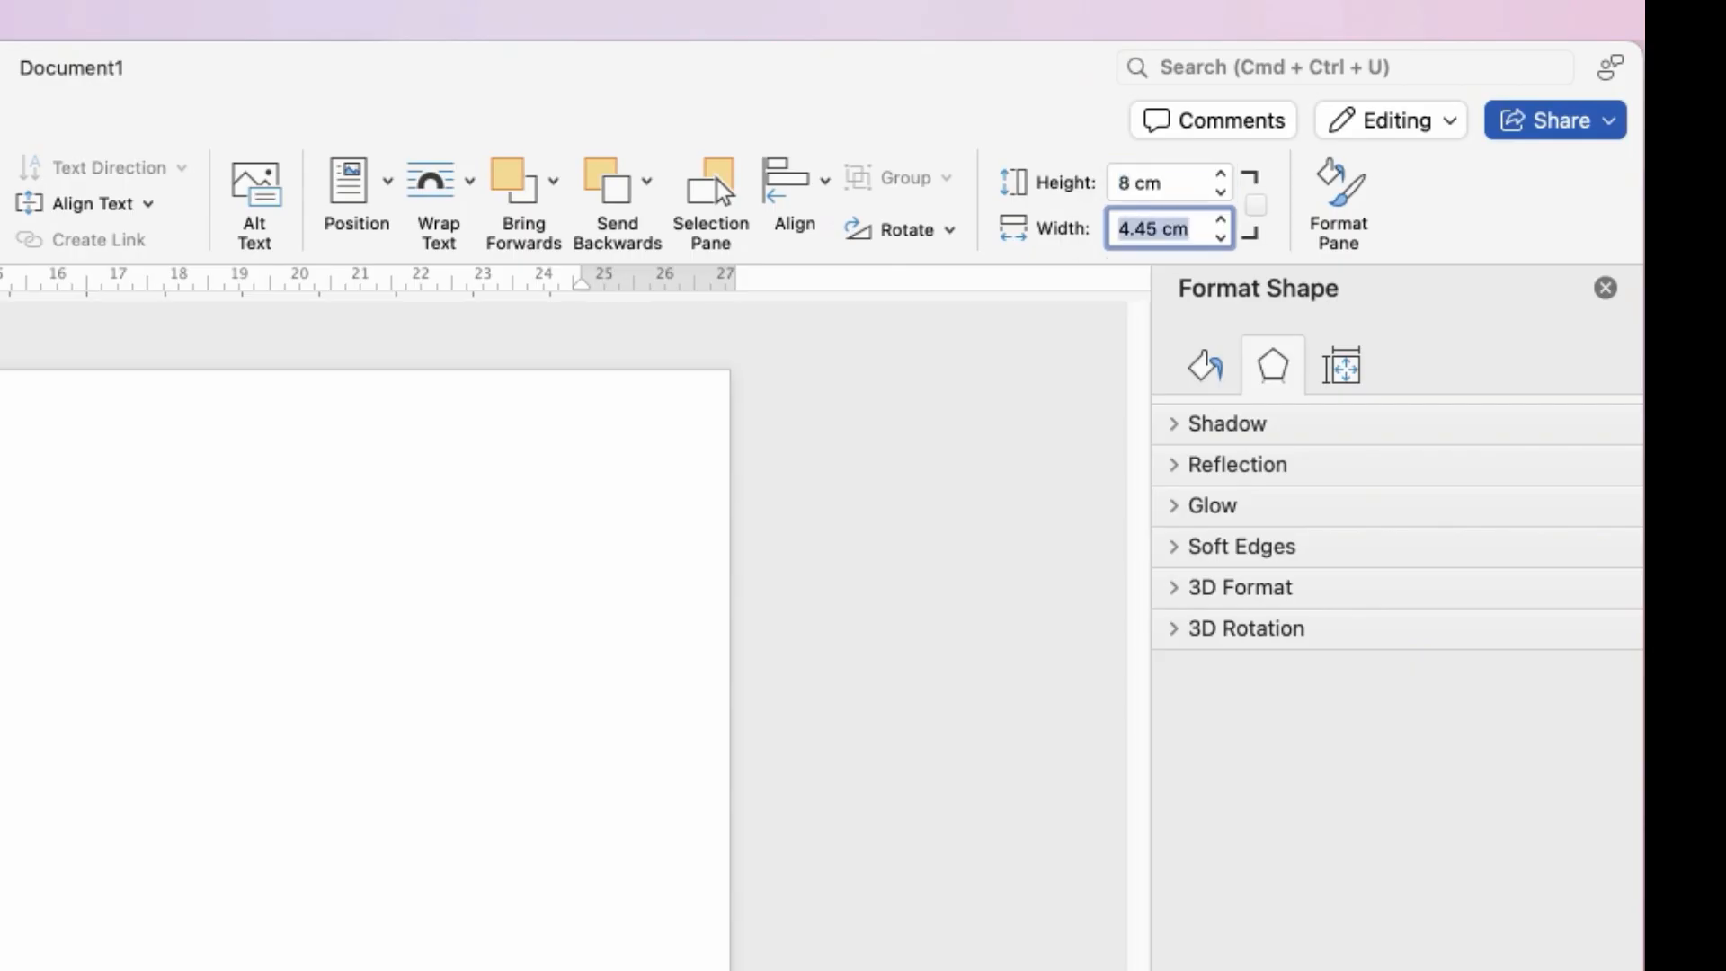
pyautogui.write('4.5')
pyautogui.press('Return')
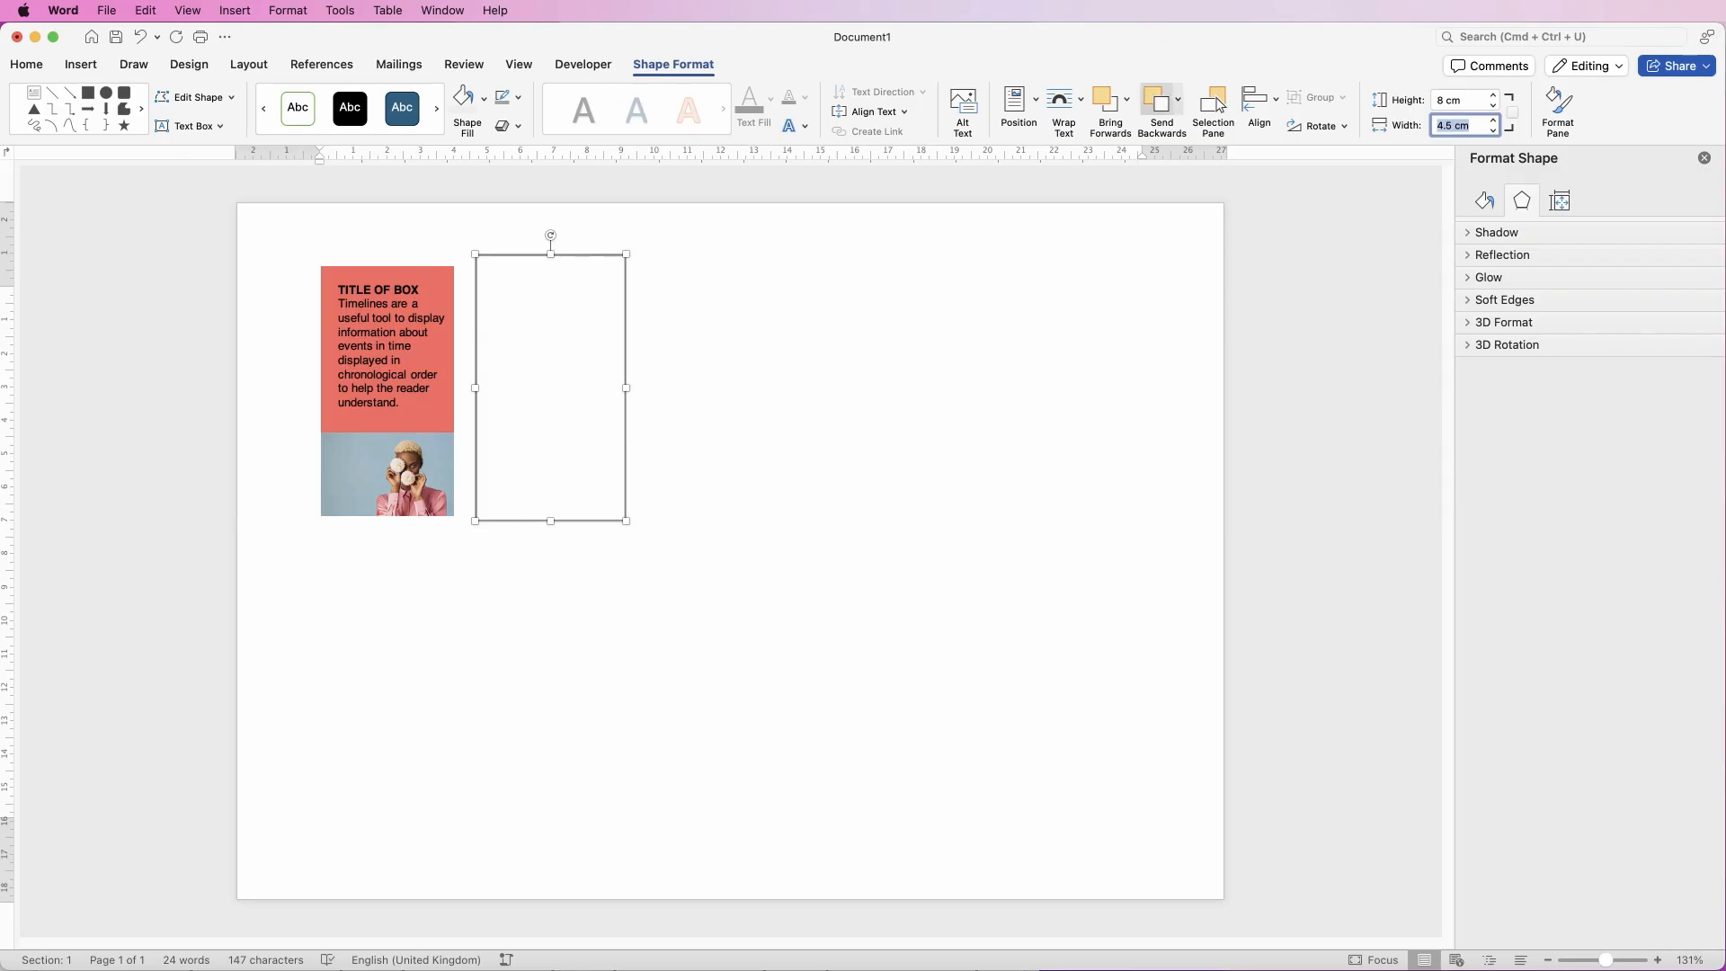
# Send the outlined rectangle to the back and move it over the text box and picture group so it frames them
pyautogui.click(1177, 99)
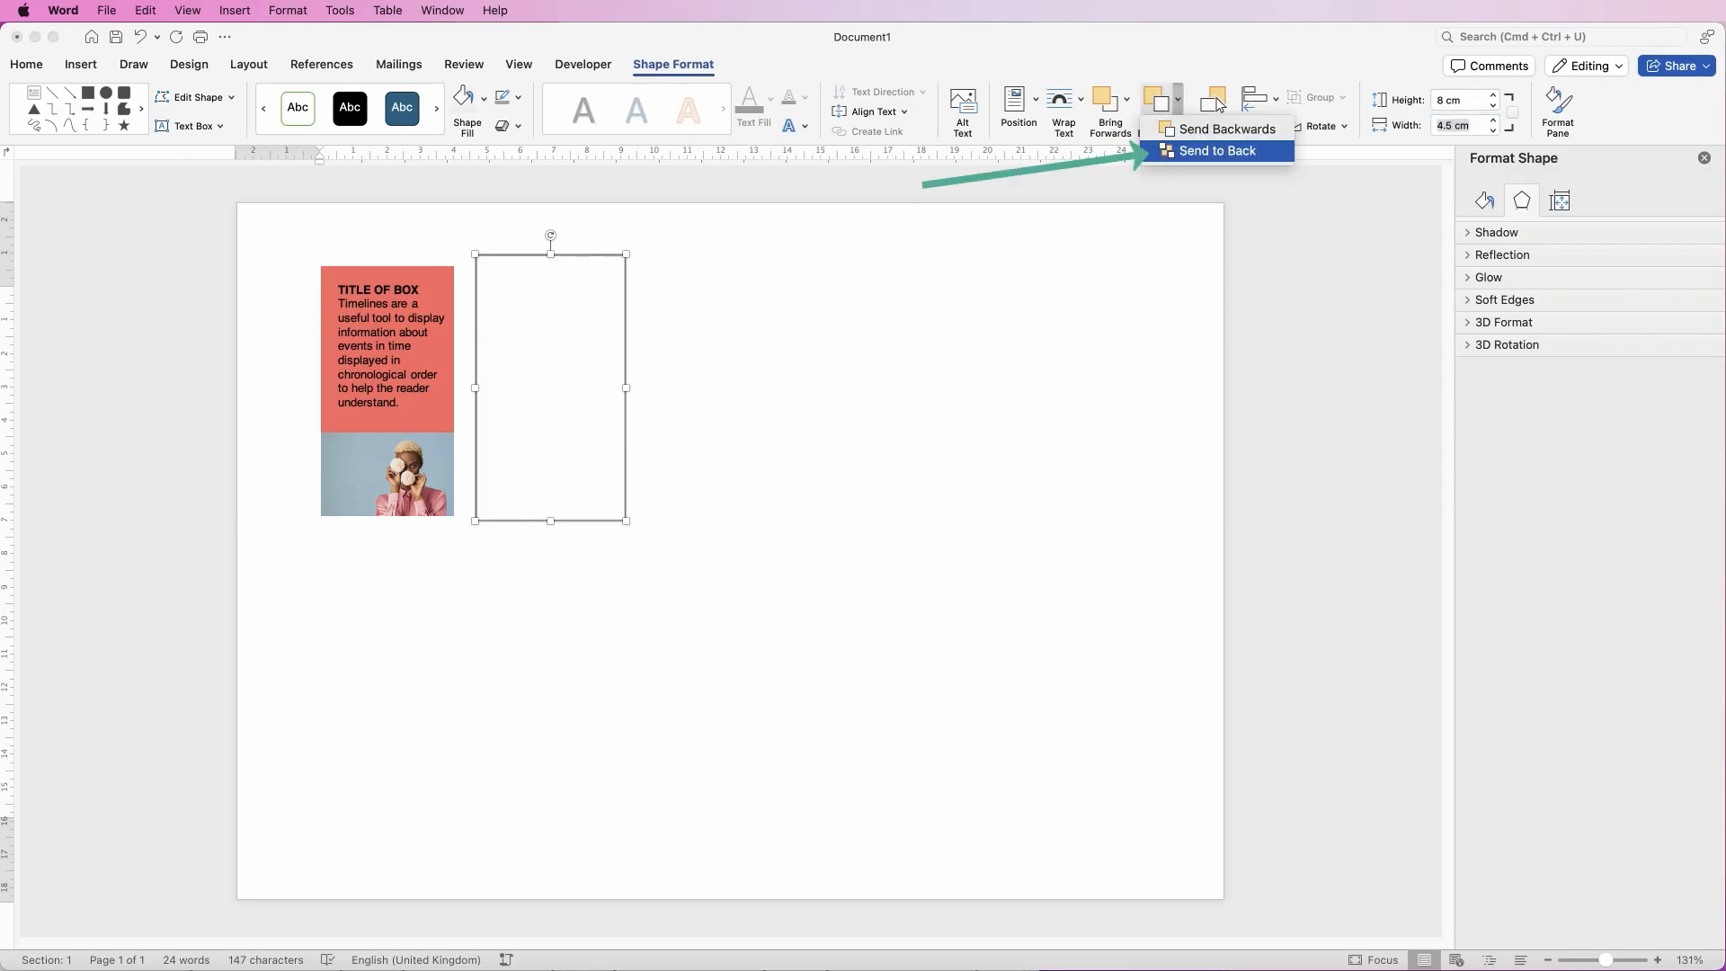
pyautogui.click(1216, 151)
pyautogui.moveTo(603, 520); pyautogui.dragTo(441, 521)
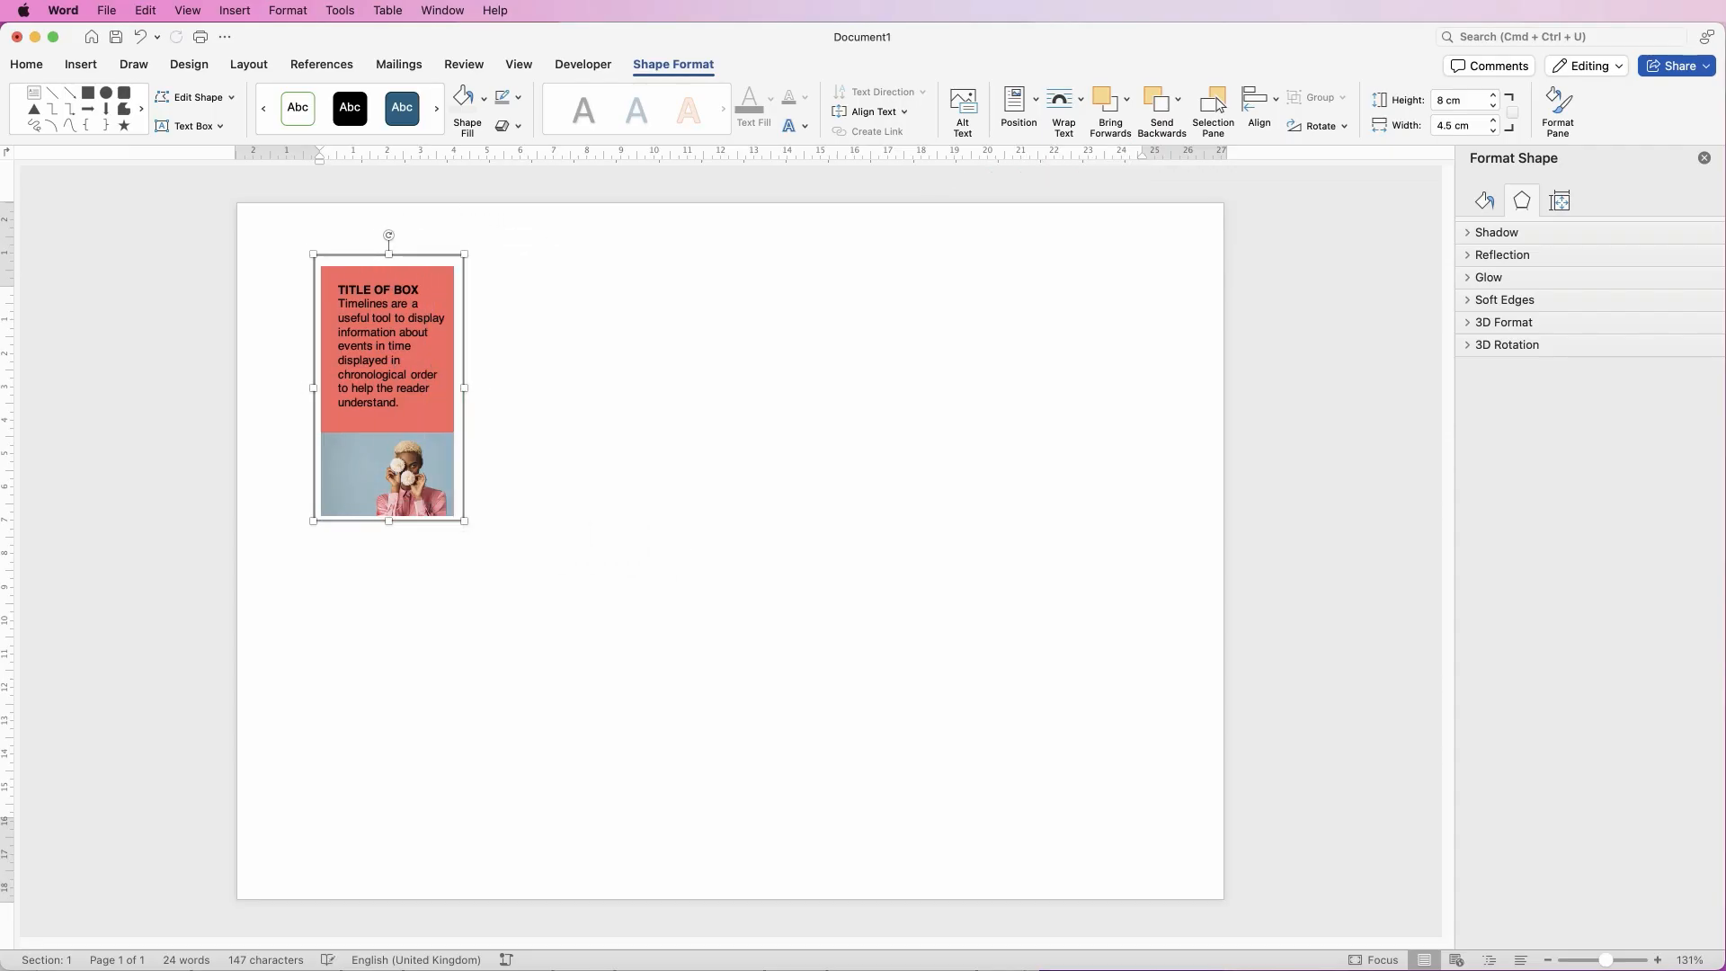
# Align the frame and the text box and picture group to each other's centre and middle, and group them together
pyautogui.keyDown('shift'); pyautogui.click(396, 476); pyautogui.keyUp('shift')
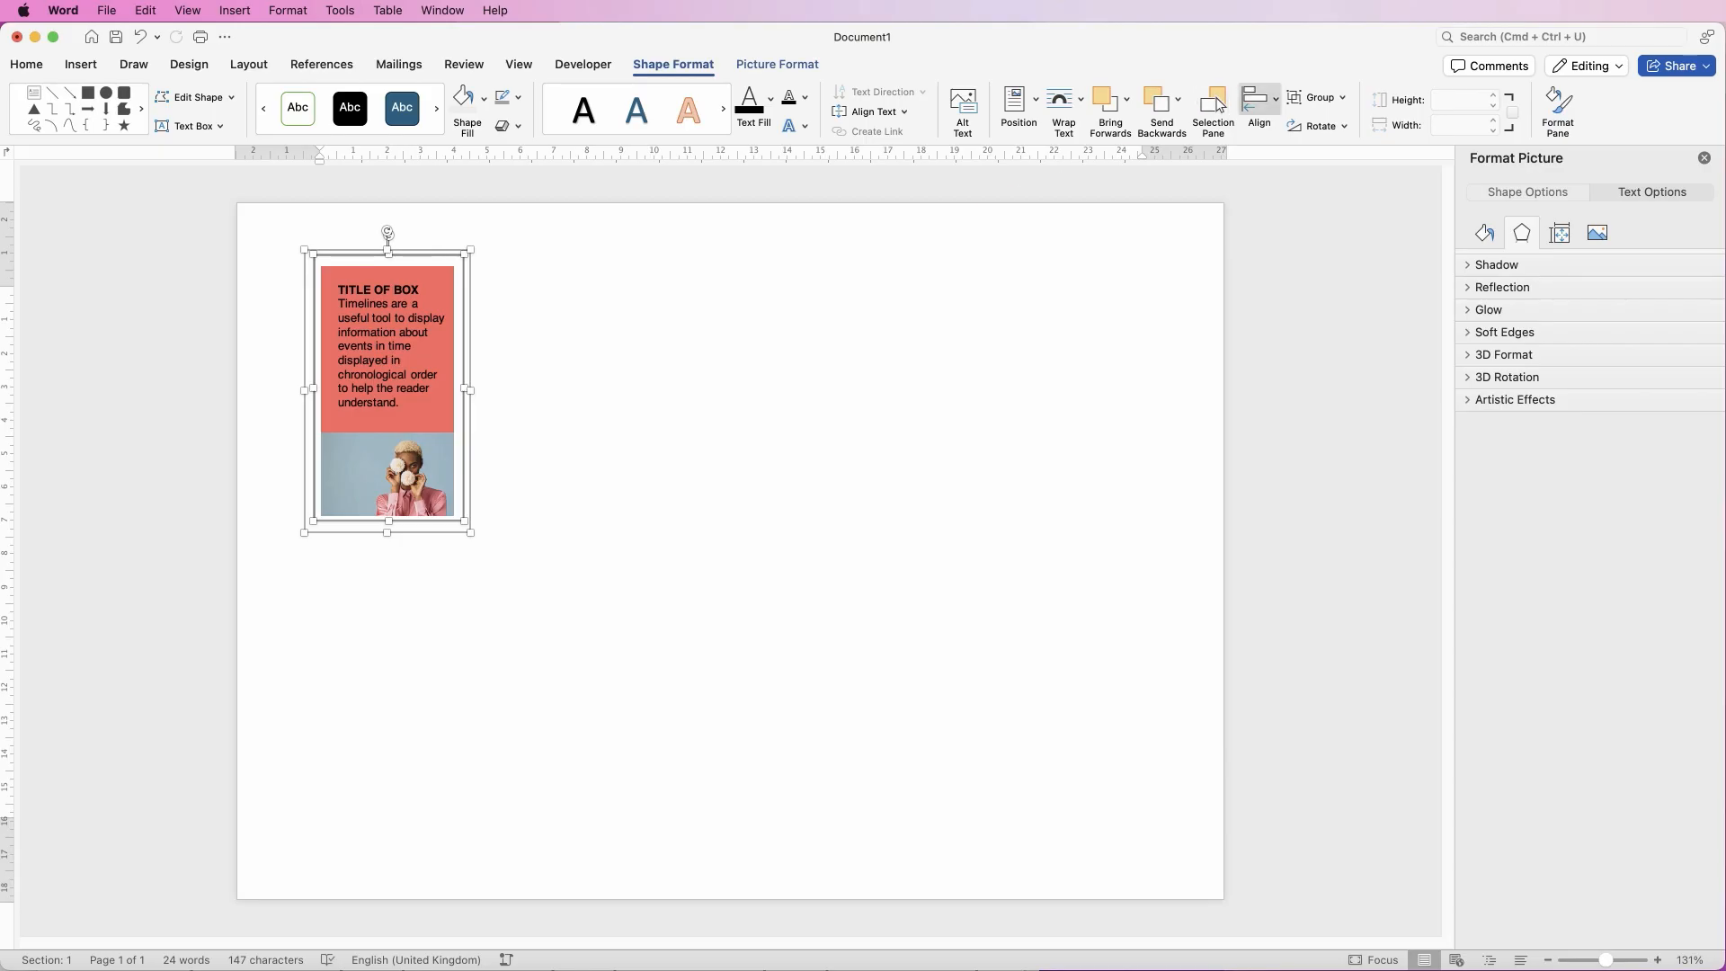
pyautogui.click(1259, 102)
pyautogui.click(1319, 170)
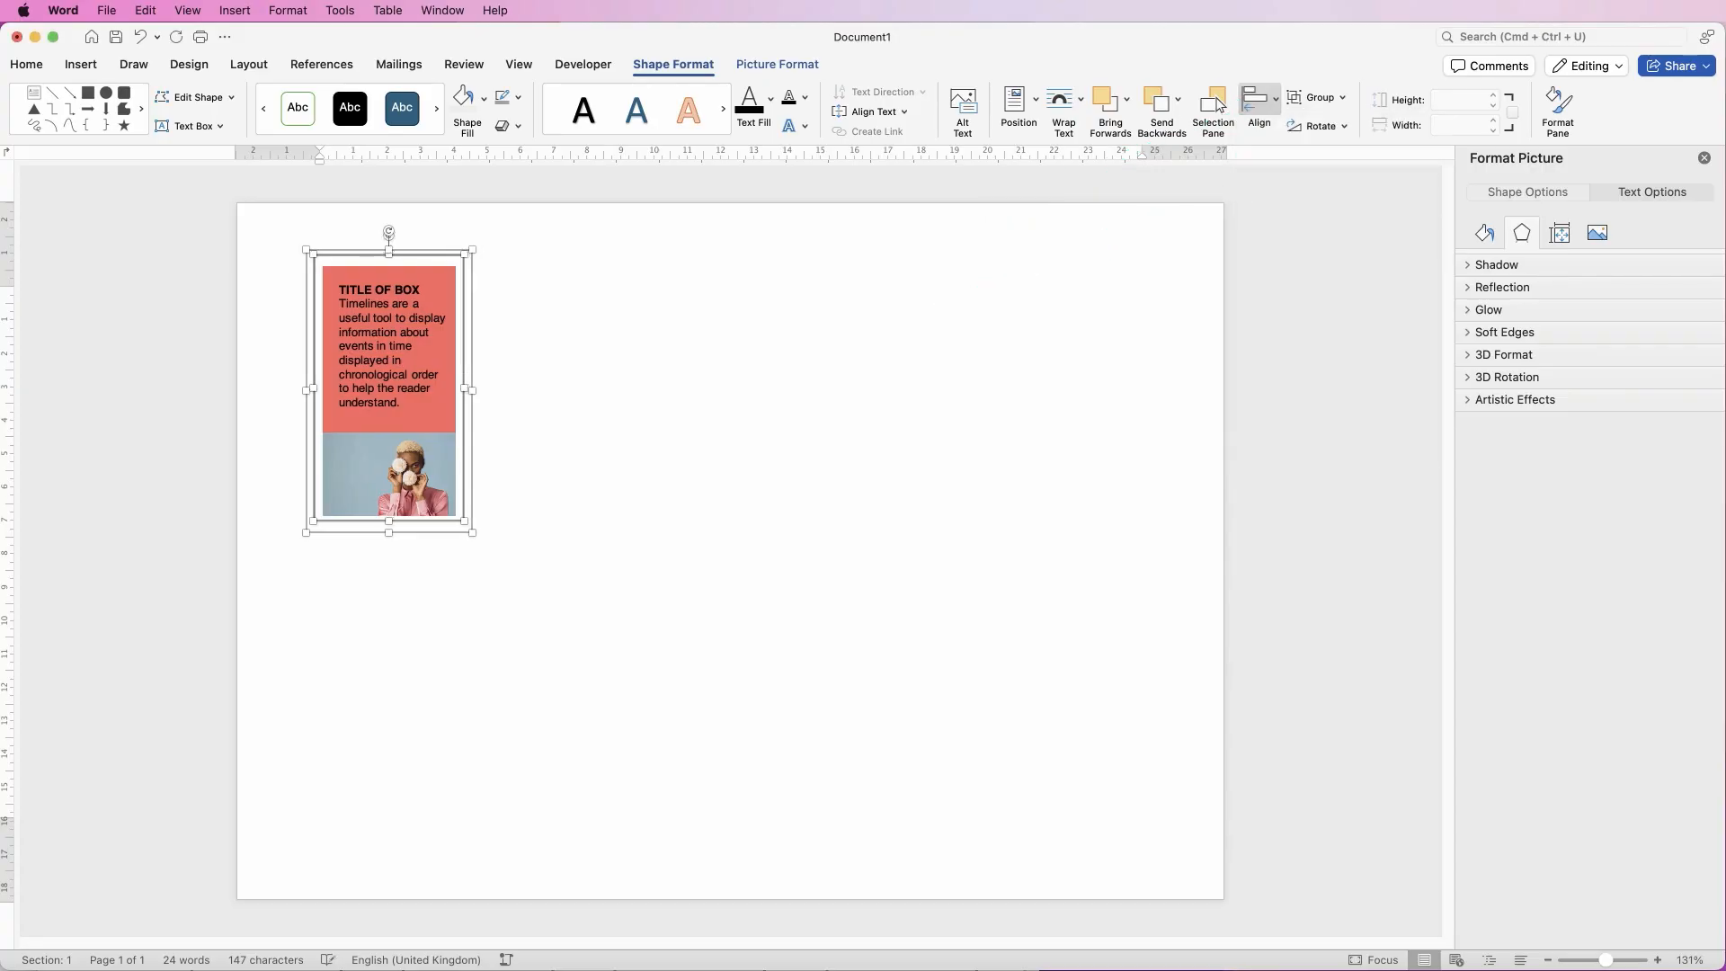
pyautogui.click(1259, 102)
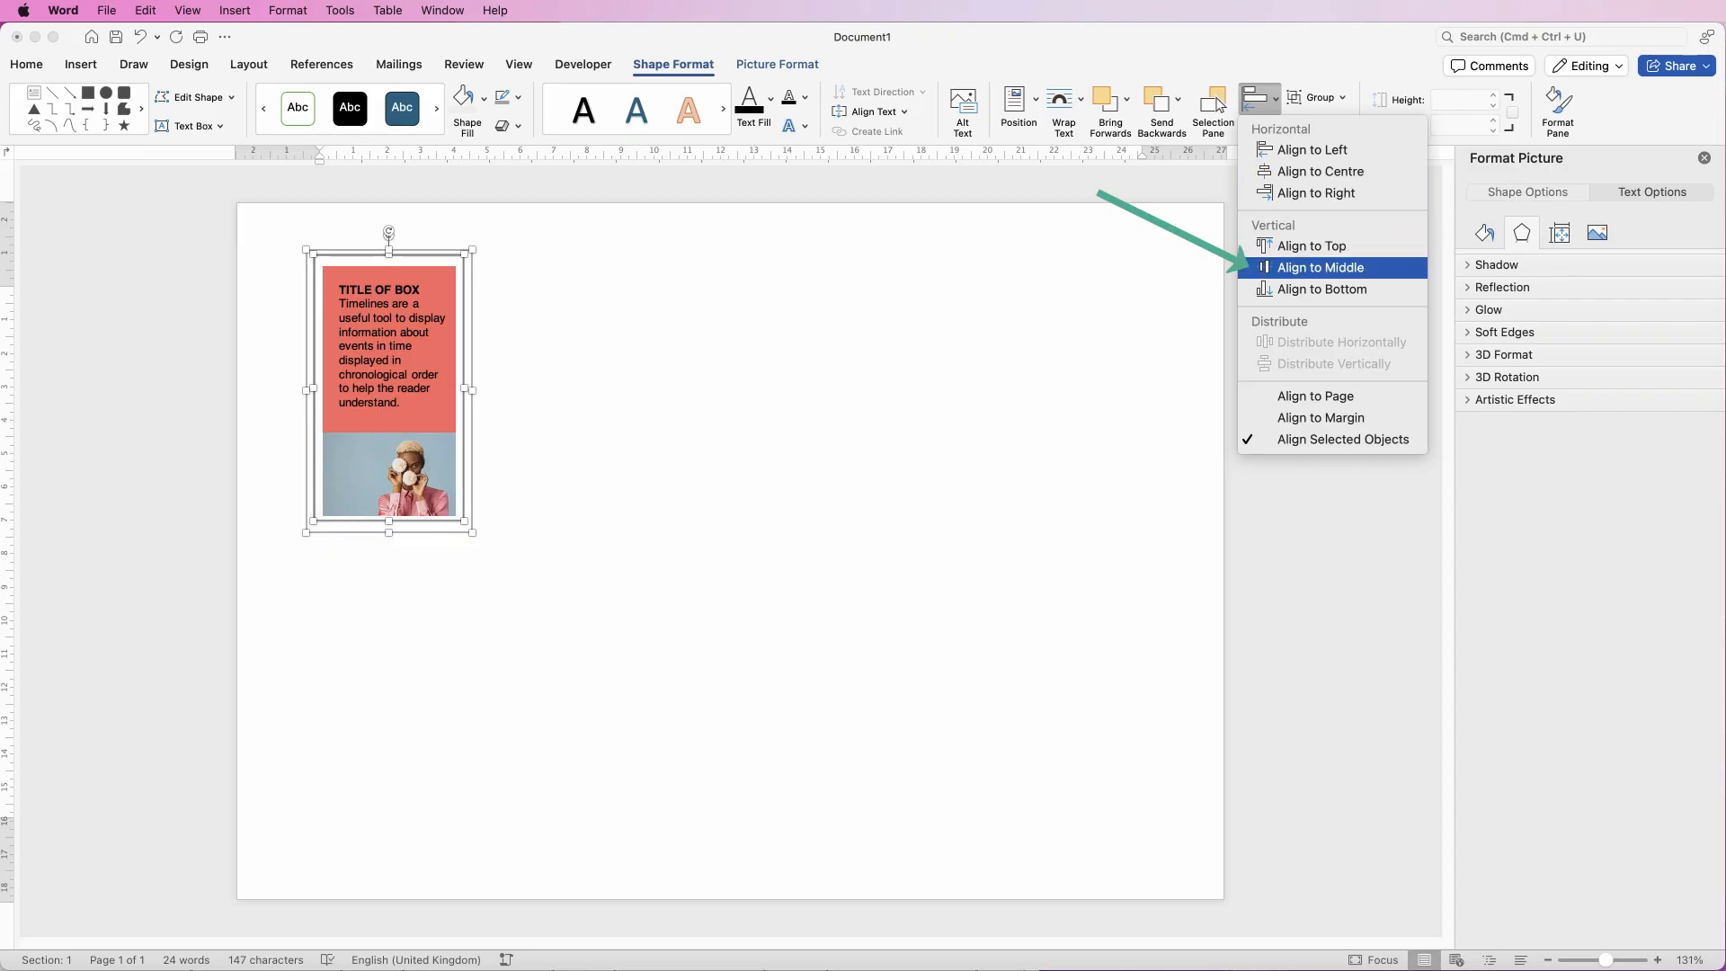
pyautogui.click(1319, 263)
pyautogui.click(1315, 97)
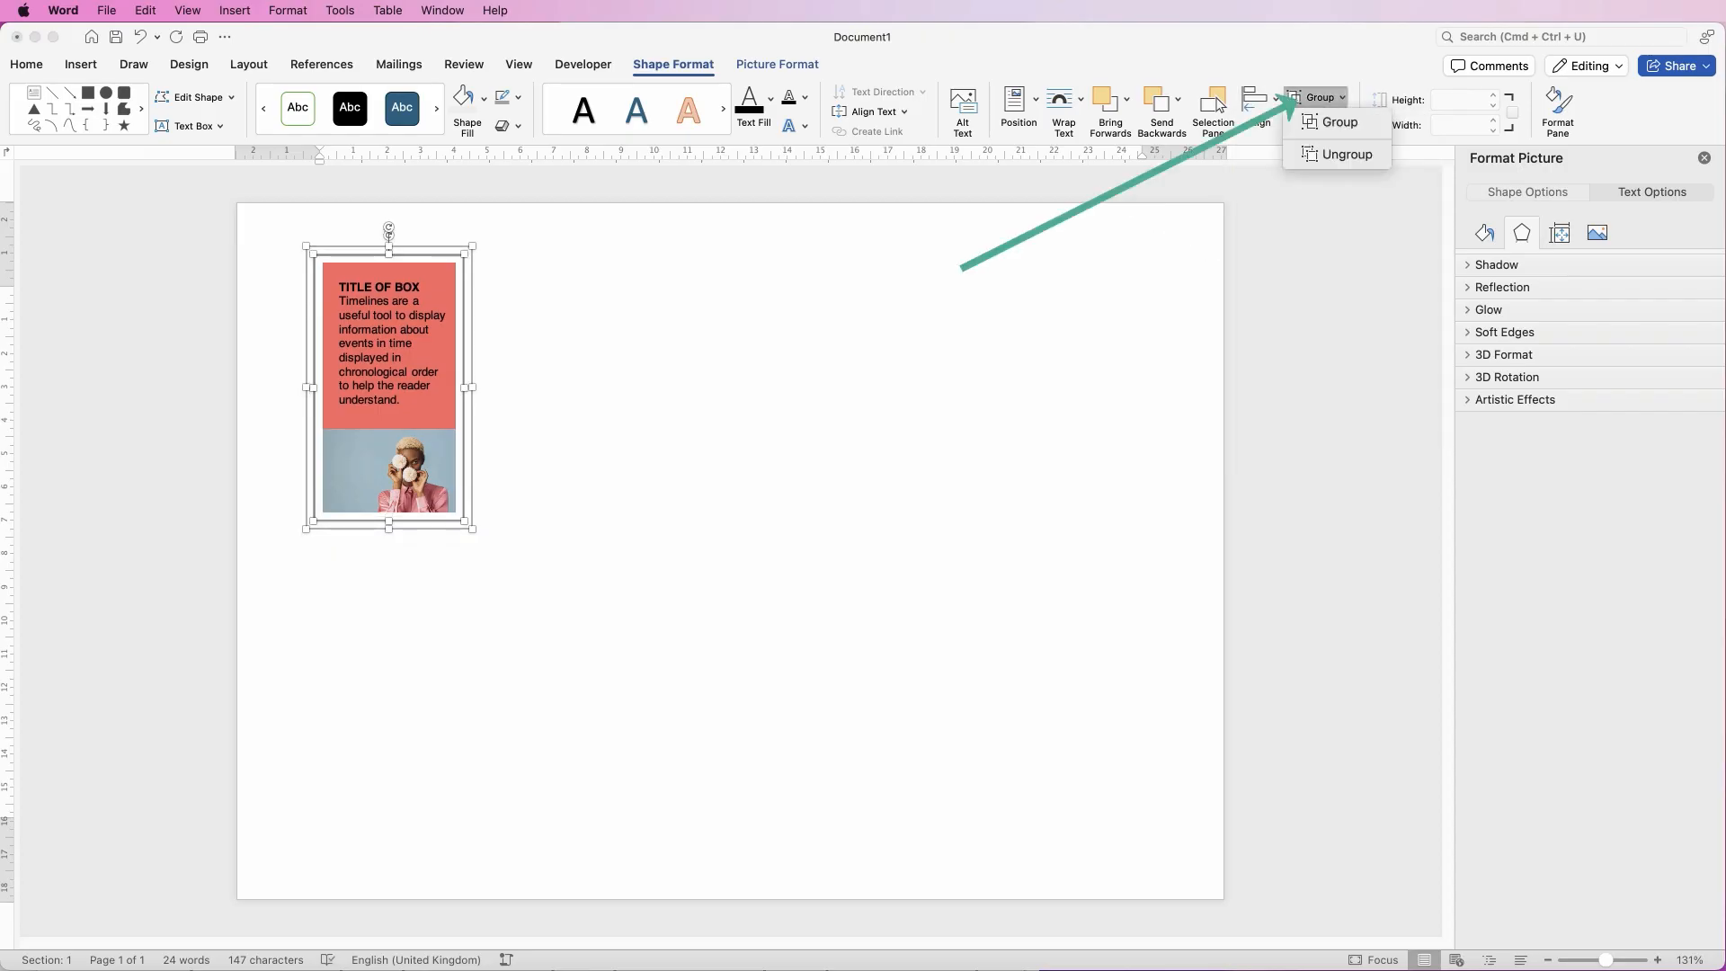
pyautogui.click(1330, 122)
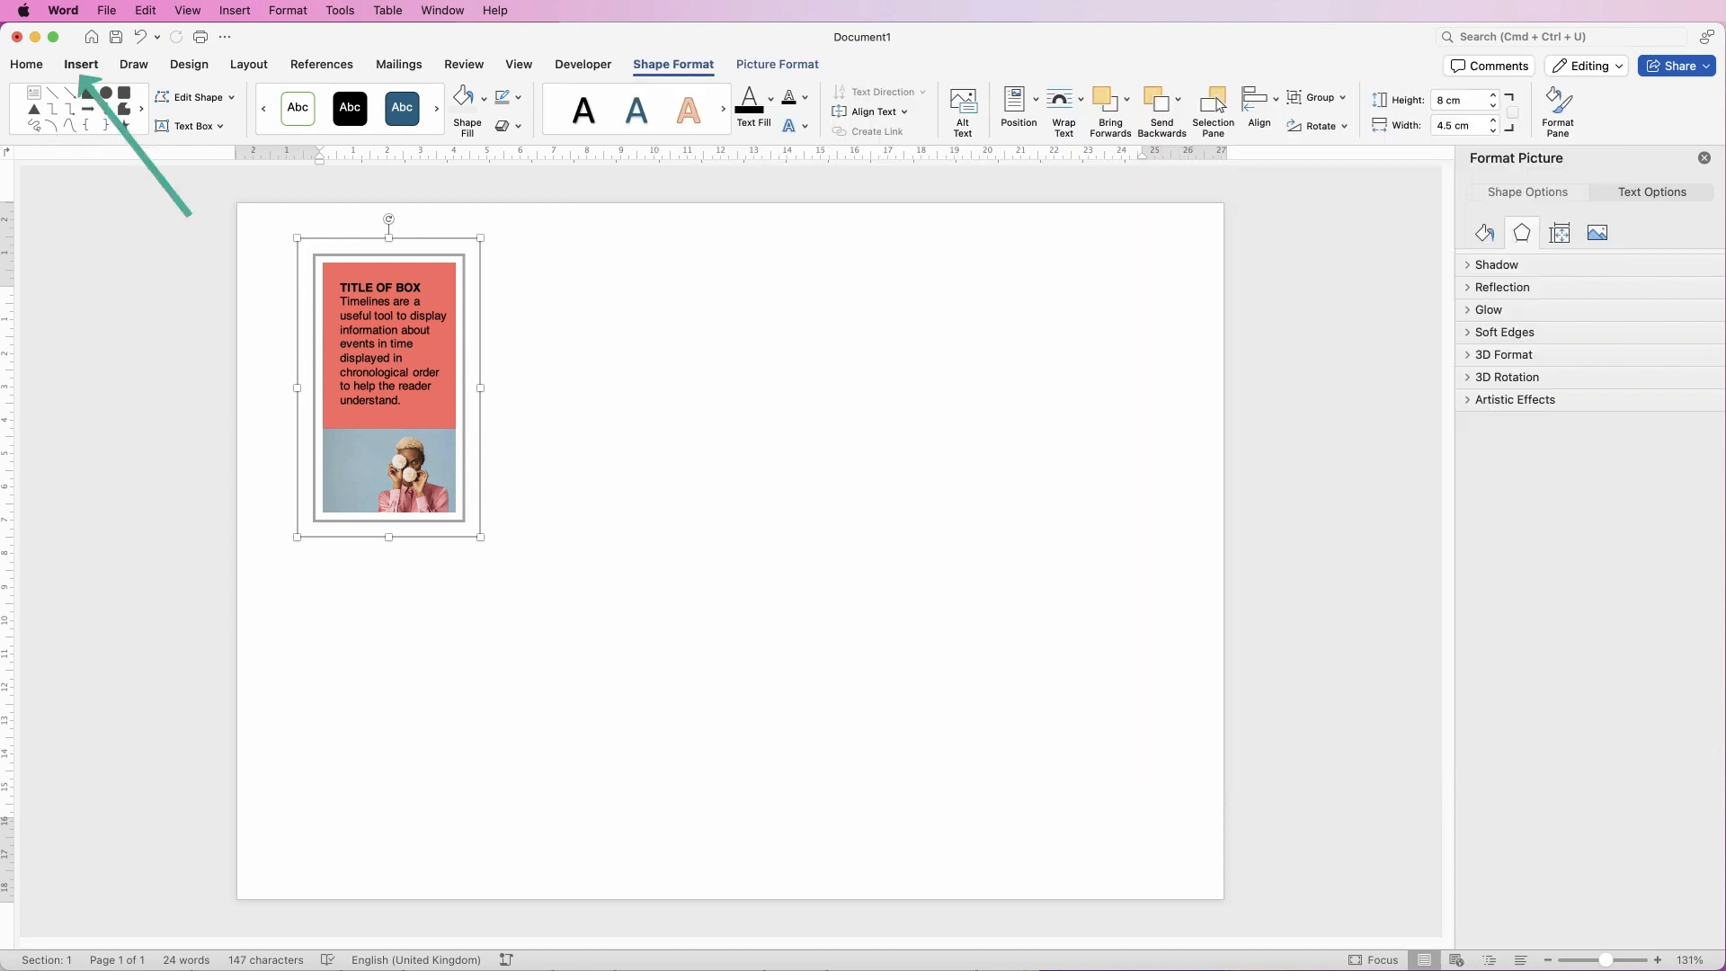
# Draw a narrow vertical rectangle about 1.2 cm high and 0.2 cm wide, extending down from the middle of the frame's lower edge
pyautogui.click(81, 64)
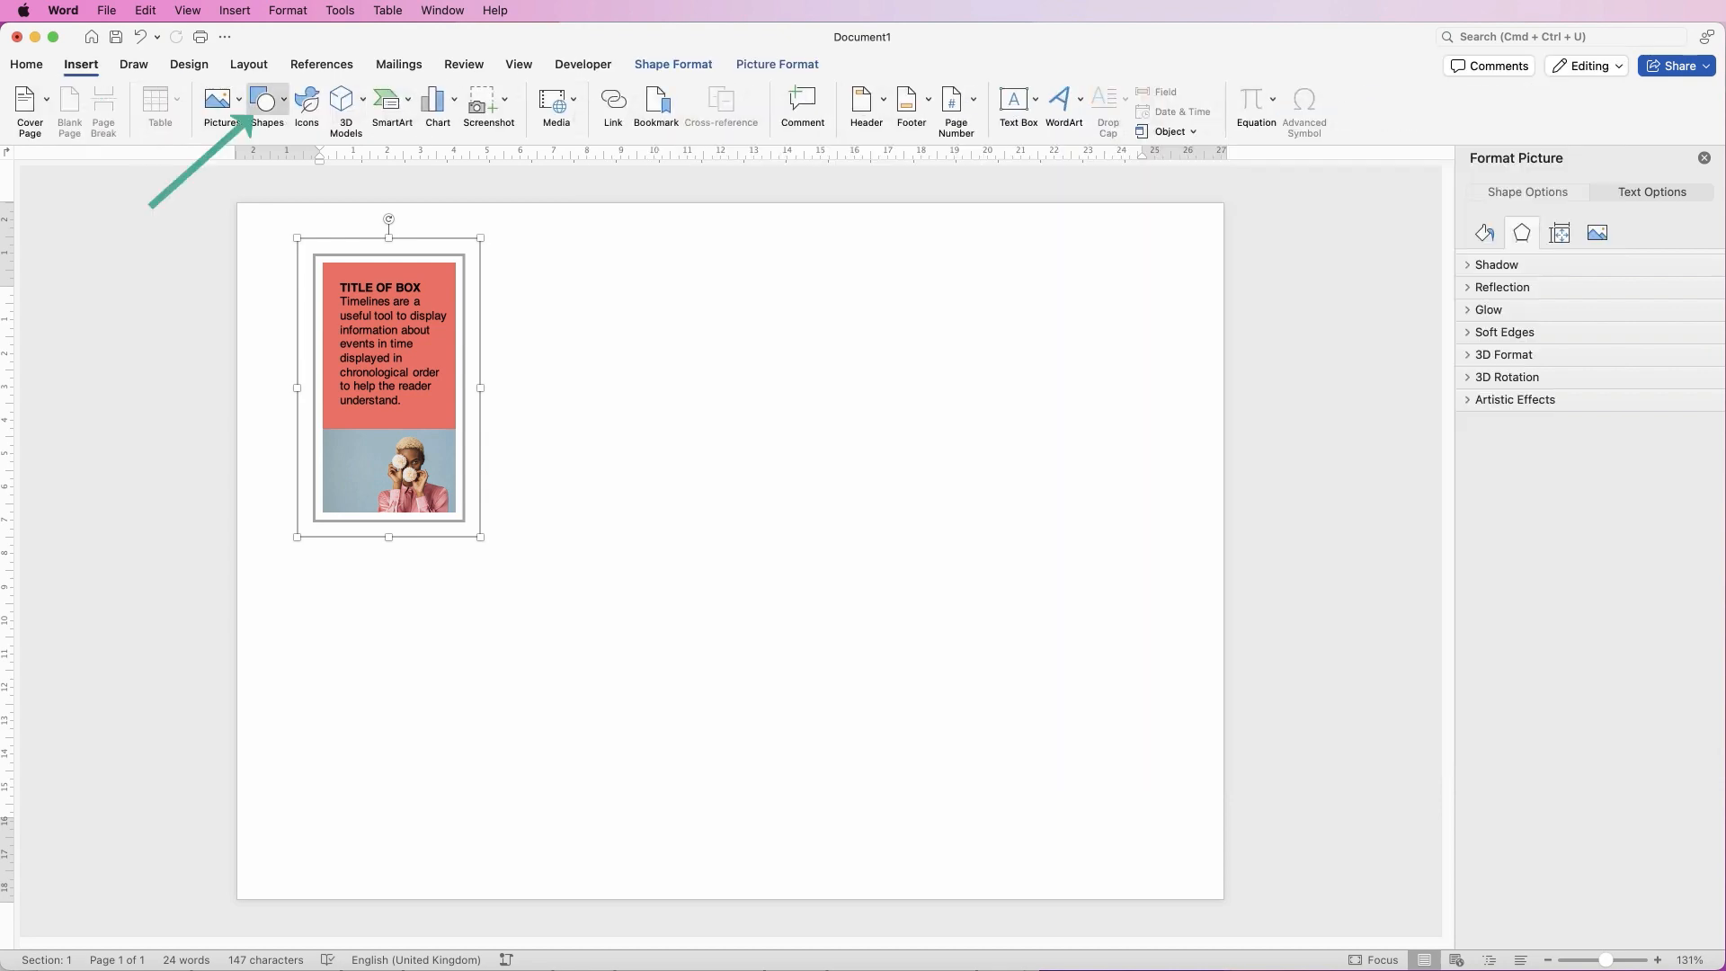
pyautogui.click(265, 101)
pyautogui.click(266, 312)
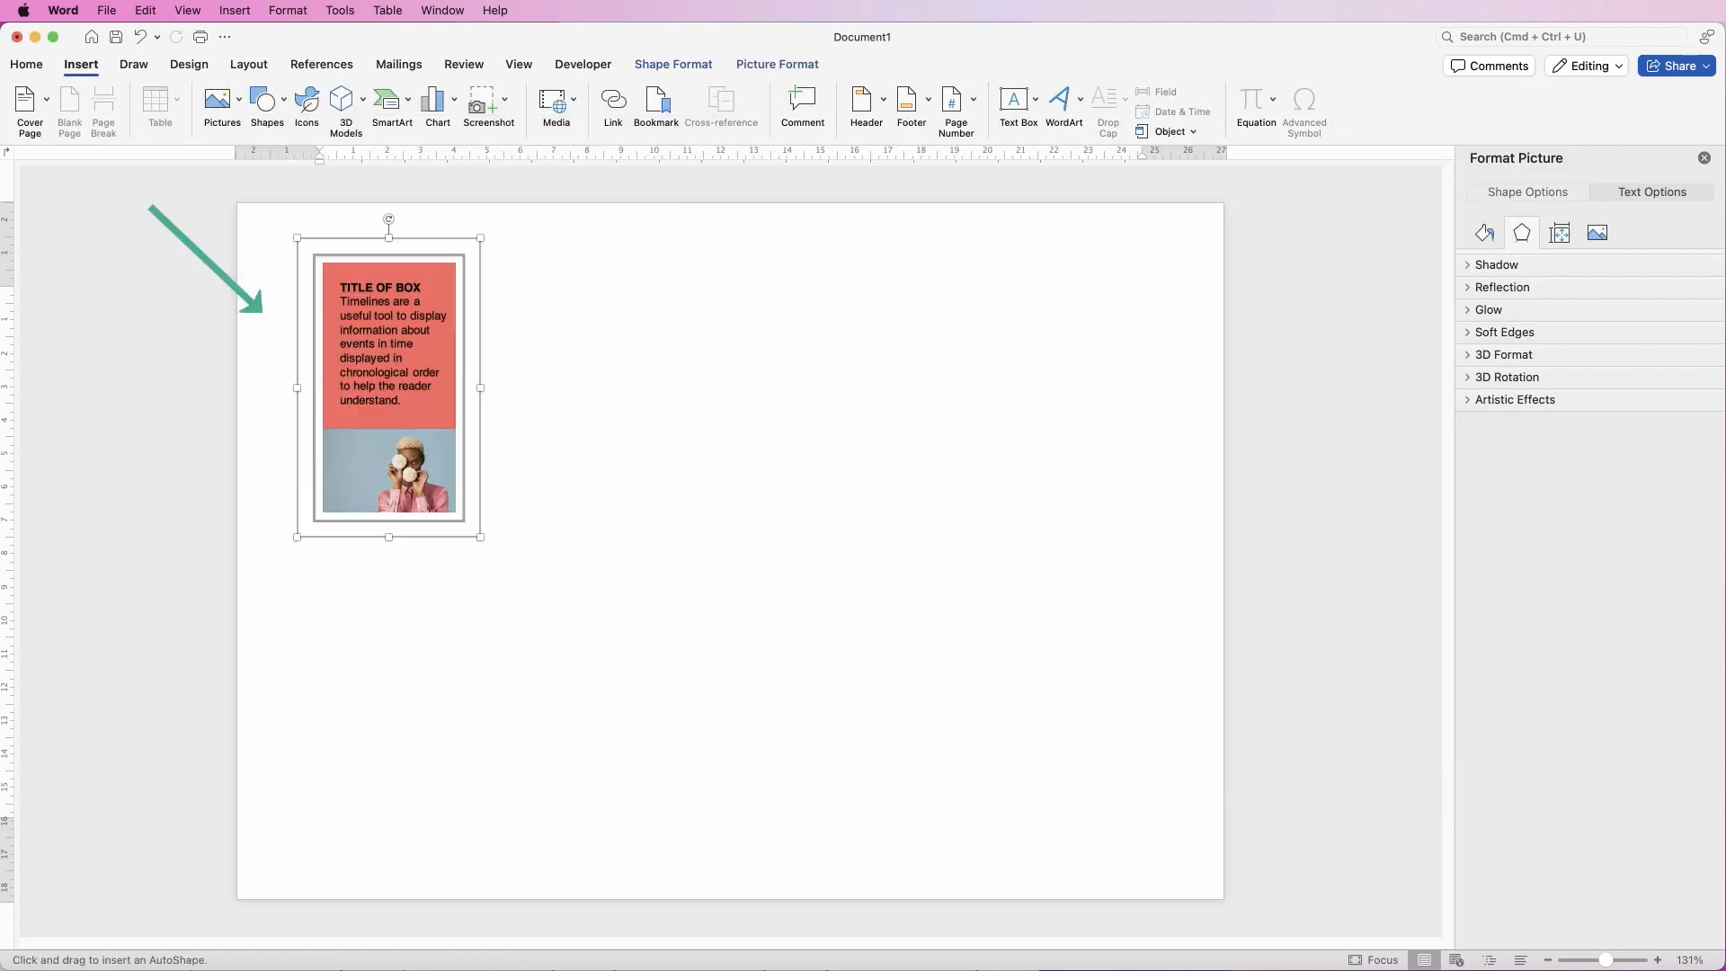
pyautogui.moveTo(385, 519); pyautogui.dragTo(392, 561)
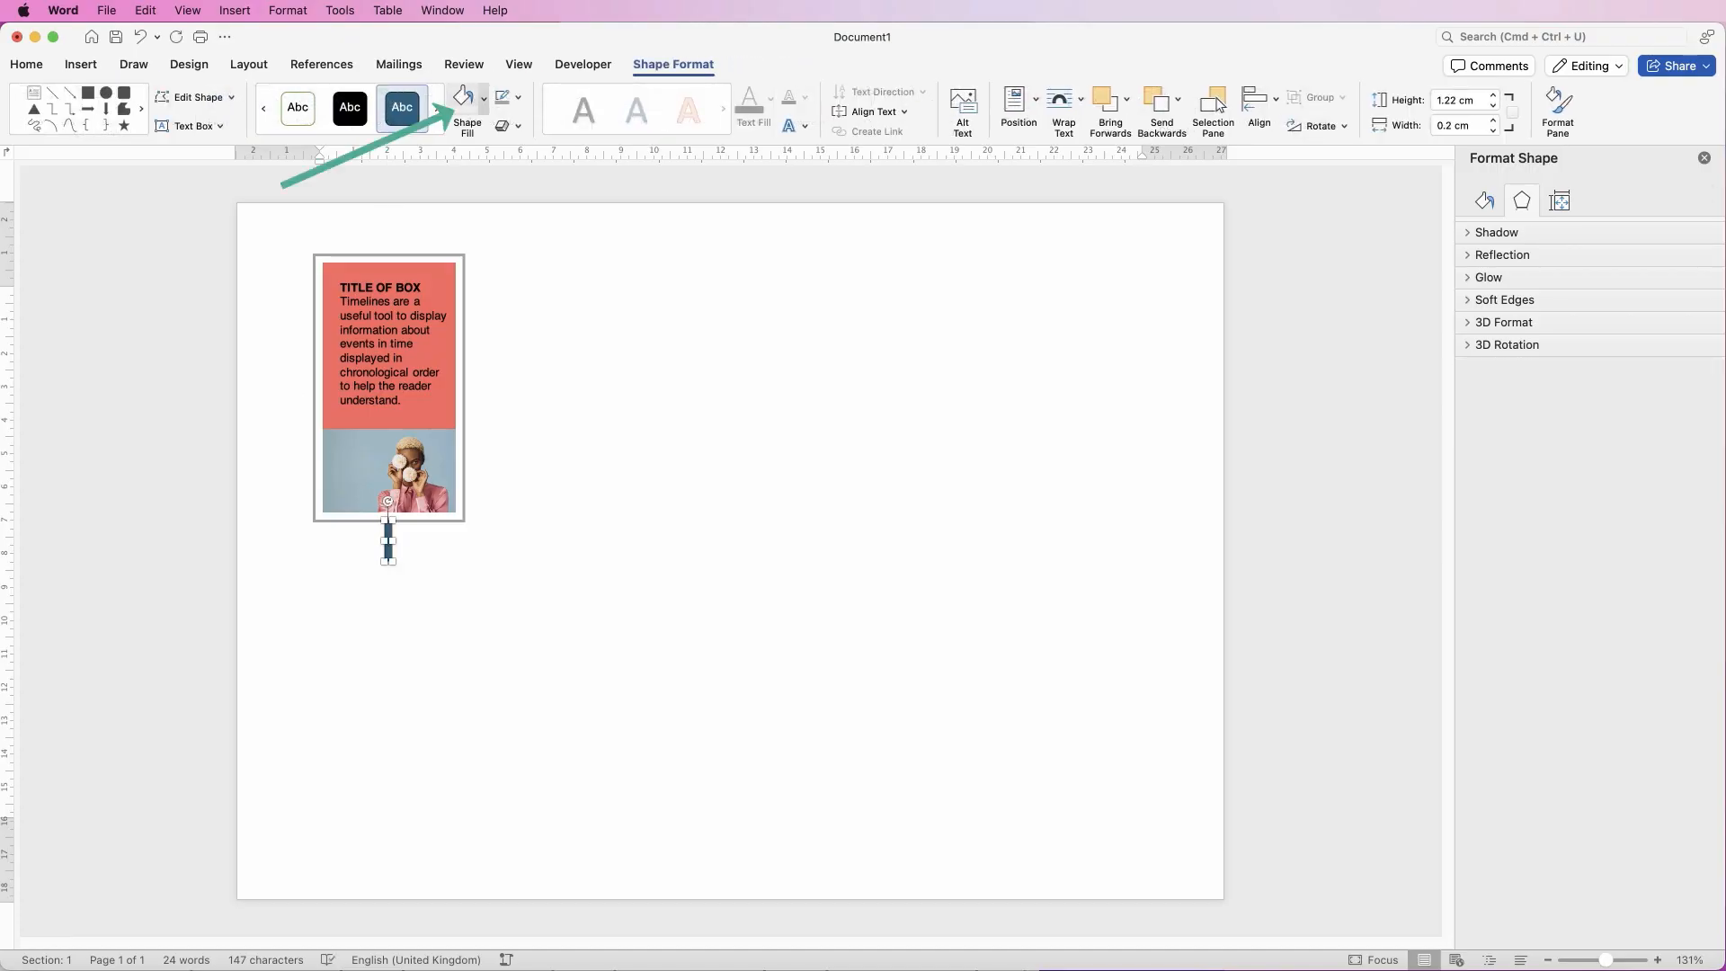
# Give the narrow connector rectangle a mid-grey fill with no outline and set its width to 0.13 cm
pyautogui.click(483, 99)
pyautogui.click(462, 248)
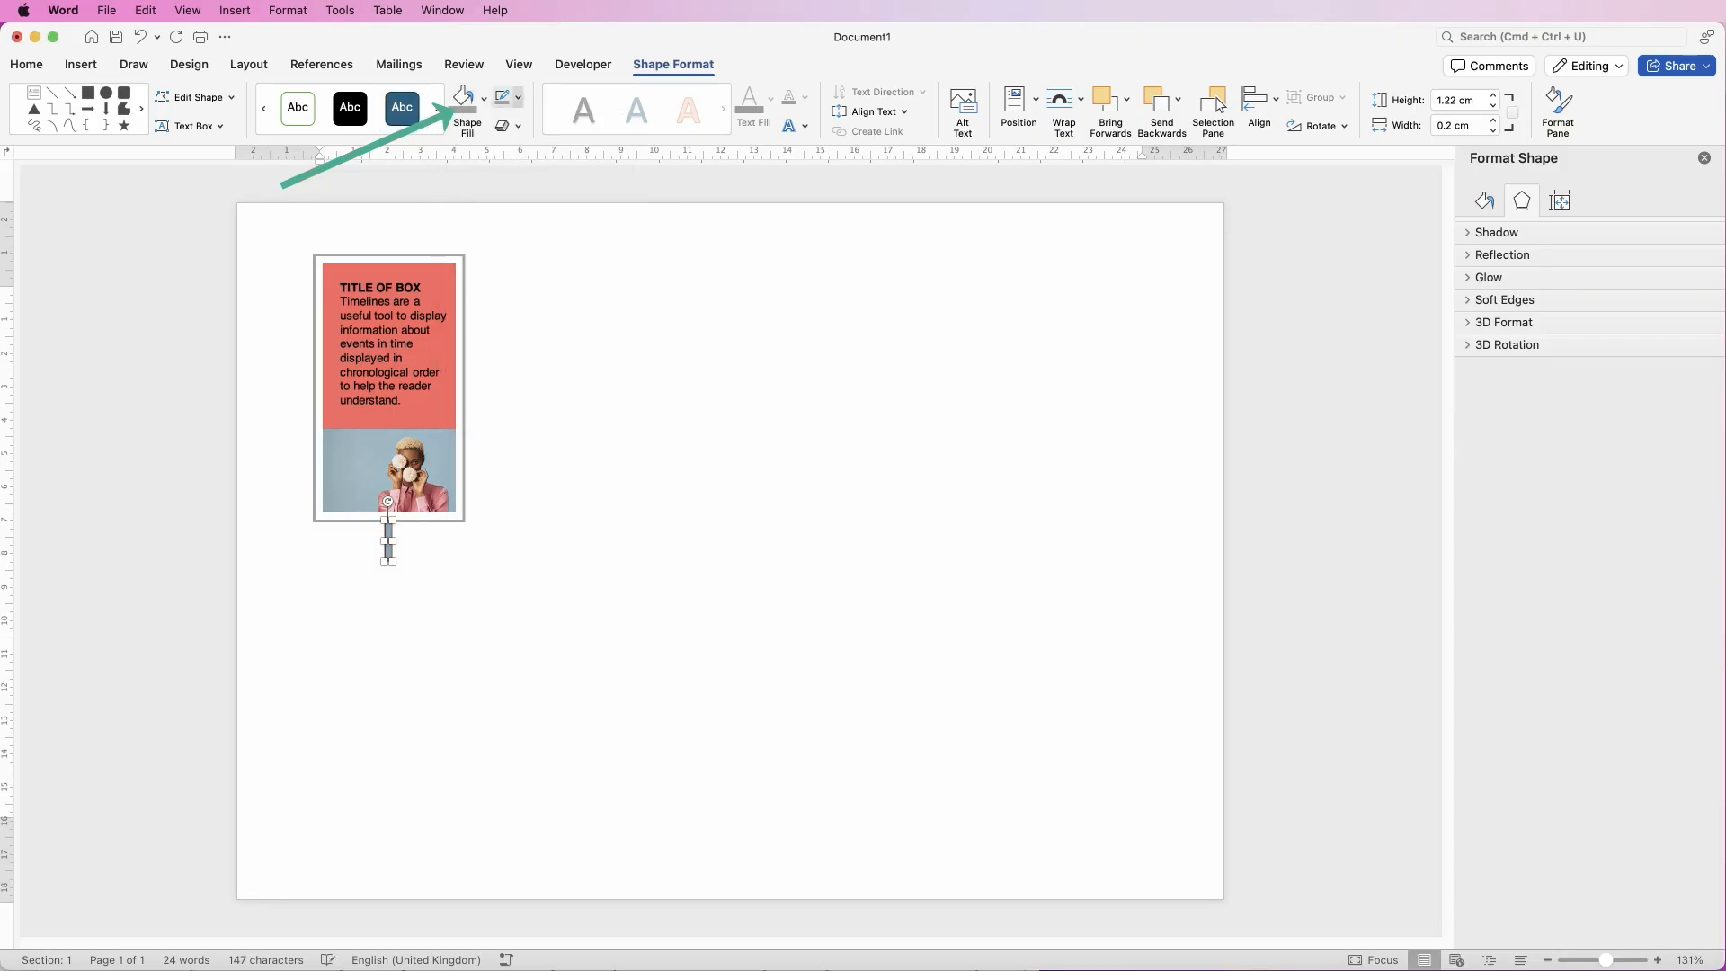
pyautogui.click(518, 98)
pyautogui.click(579, 129)
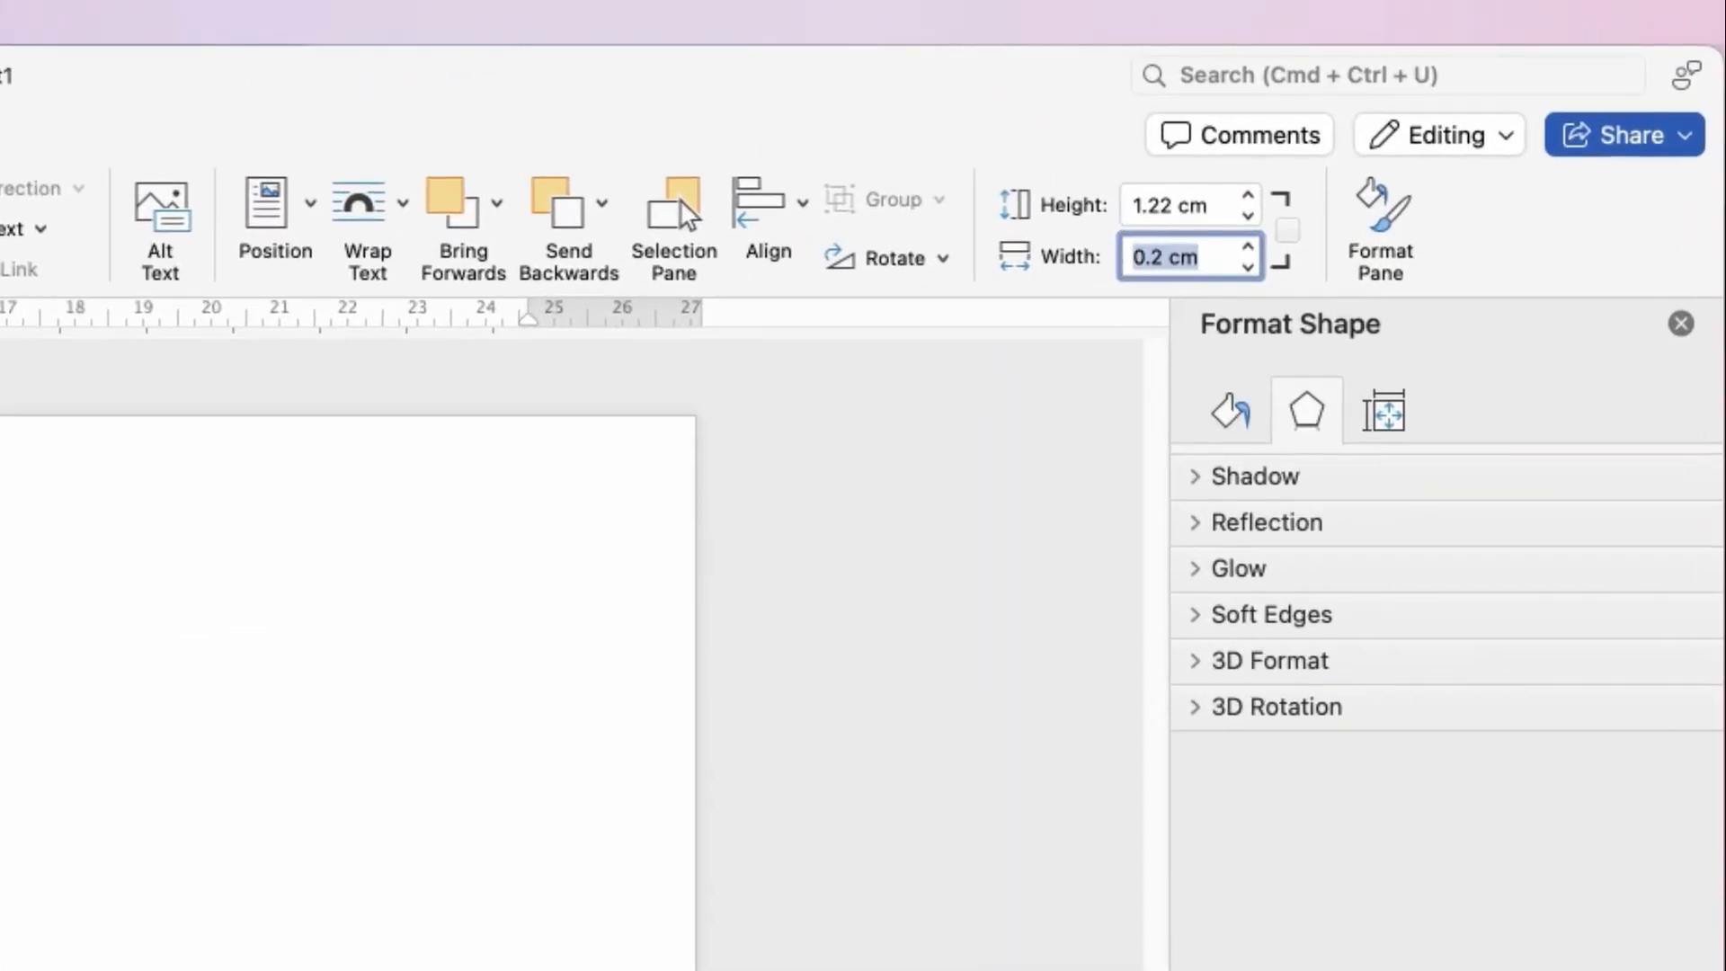
pyautogui.write('0.13')
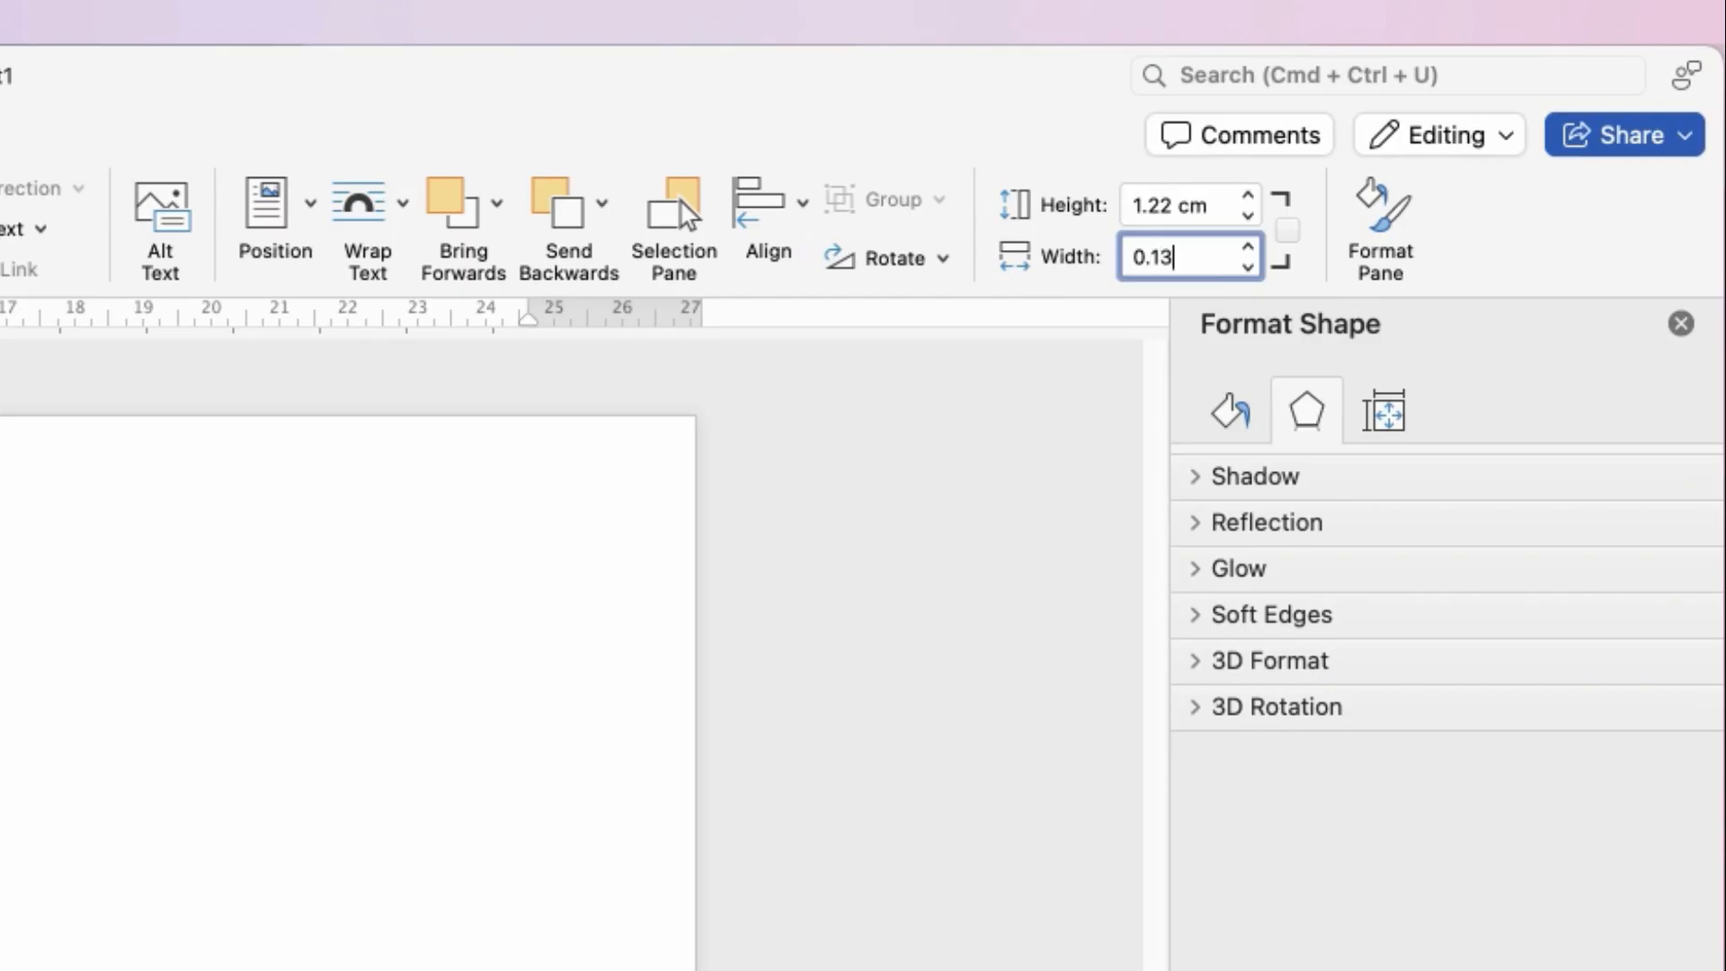
pyautogui.press('Return')
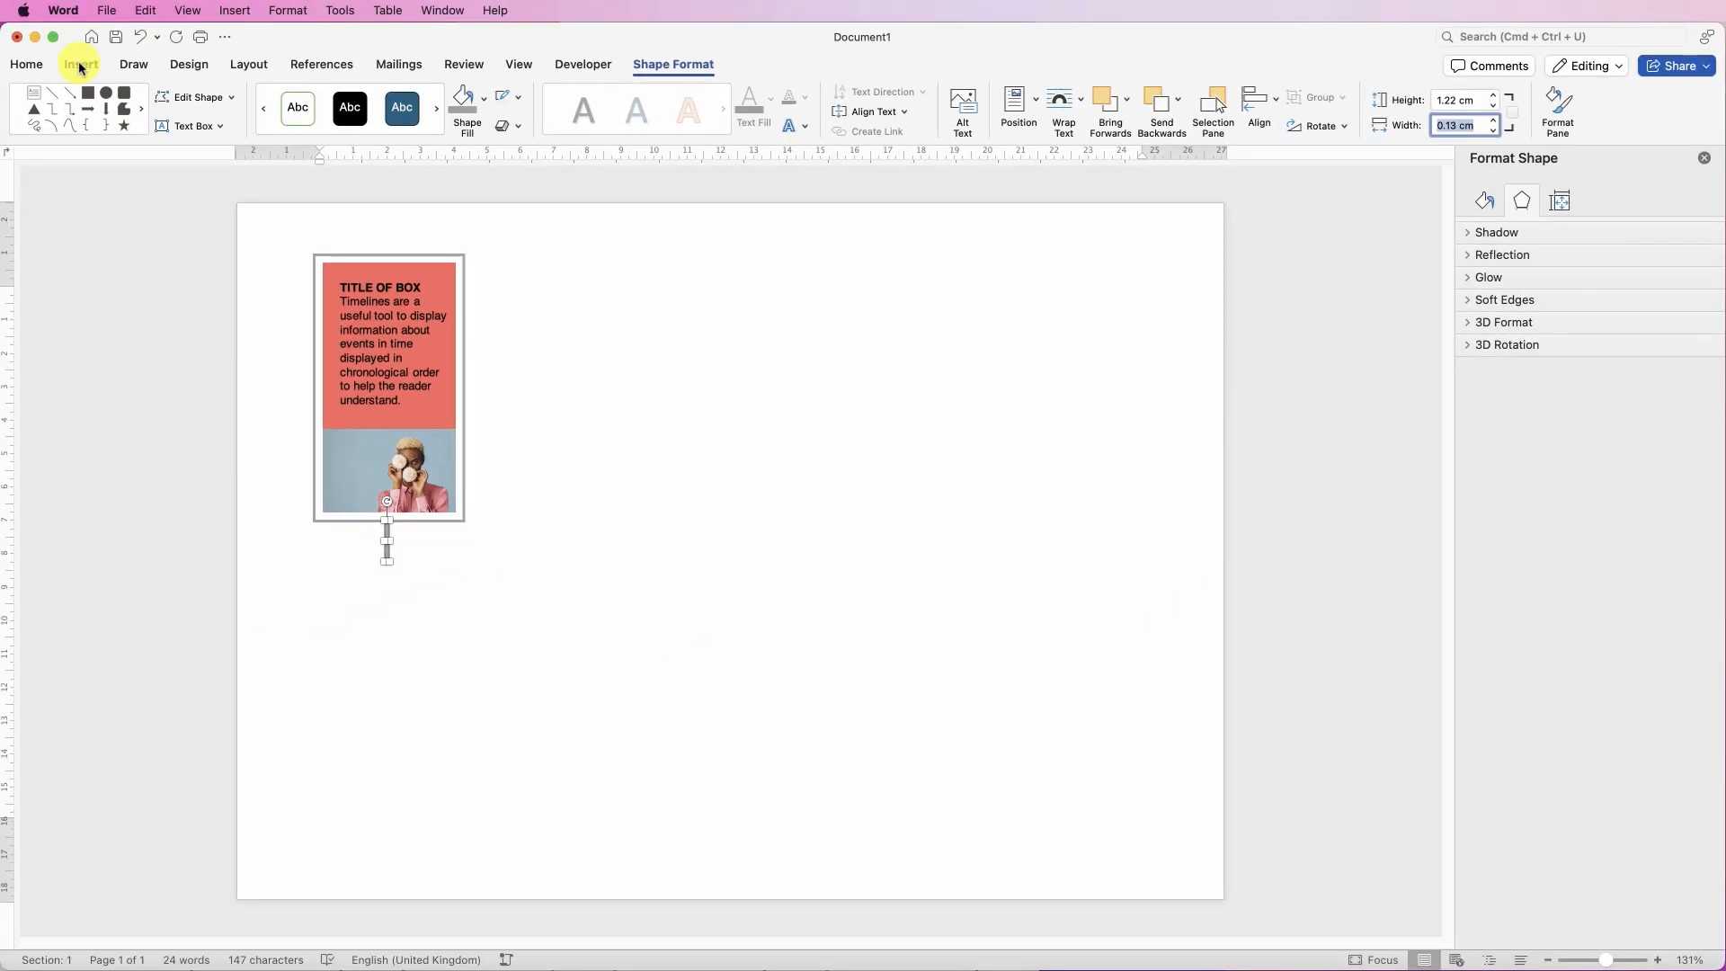
# Draw a circle about 1 cm wide and place it centred at the lower end of the connector
pyautogui.click(80, 65)
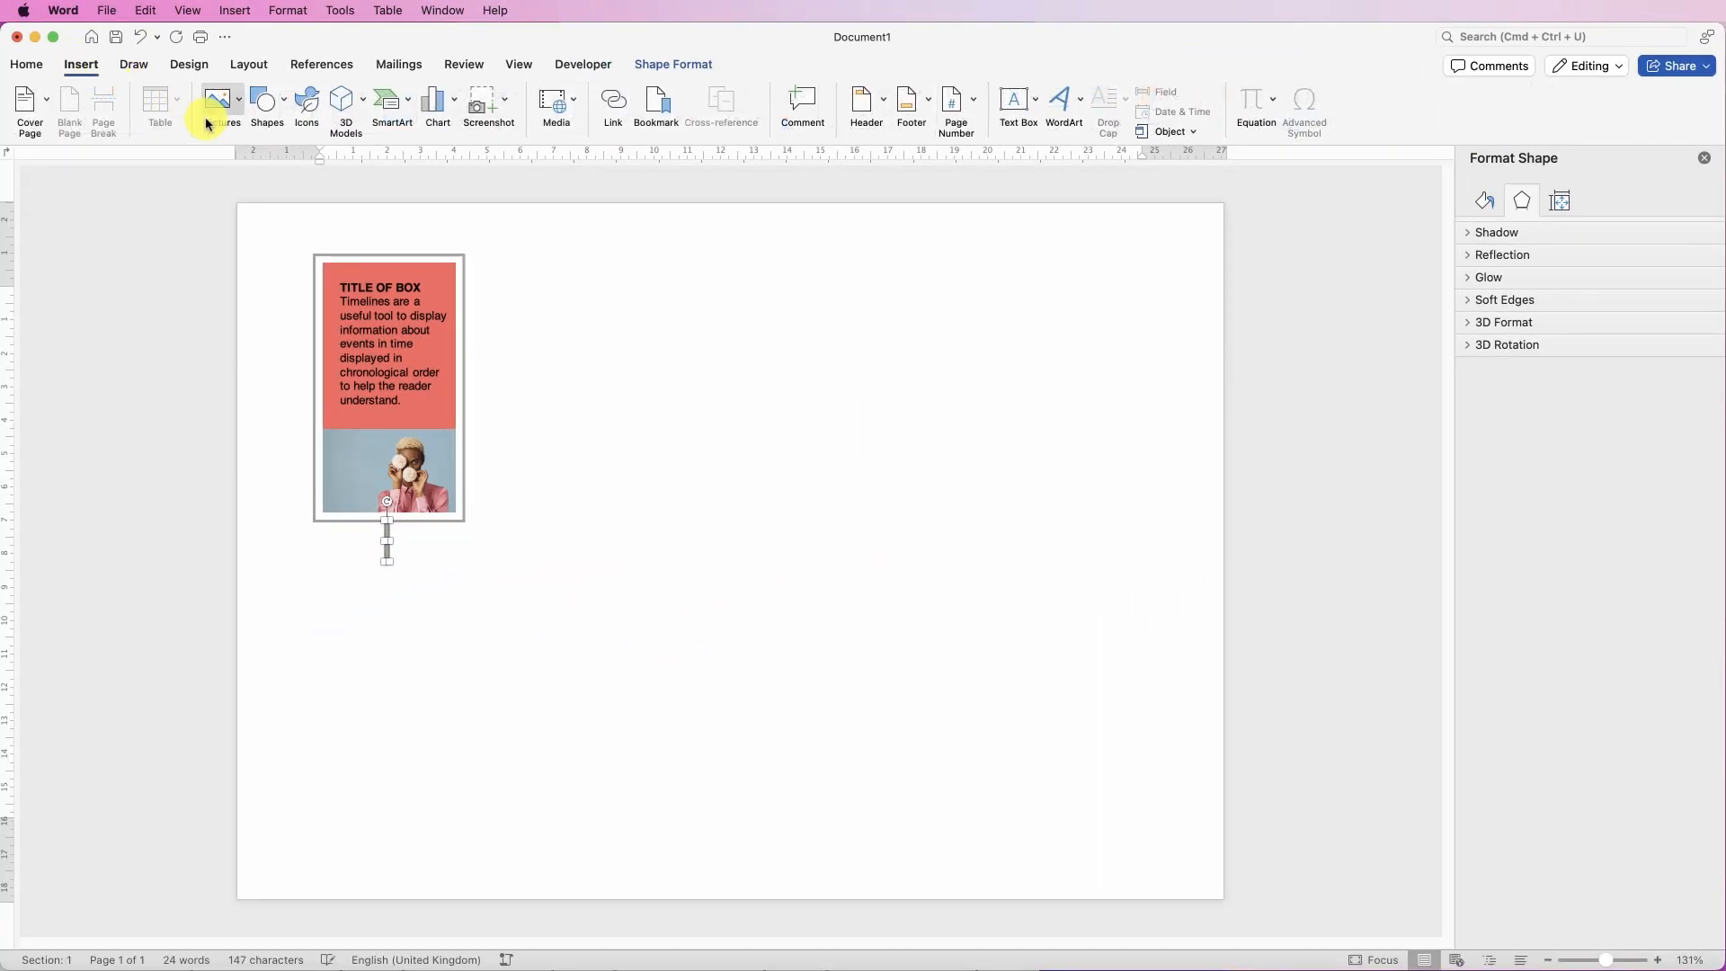
pyautogui.click(274, 101)
pyautogui.click(303, 375)
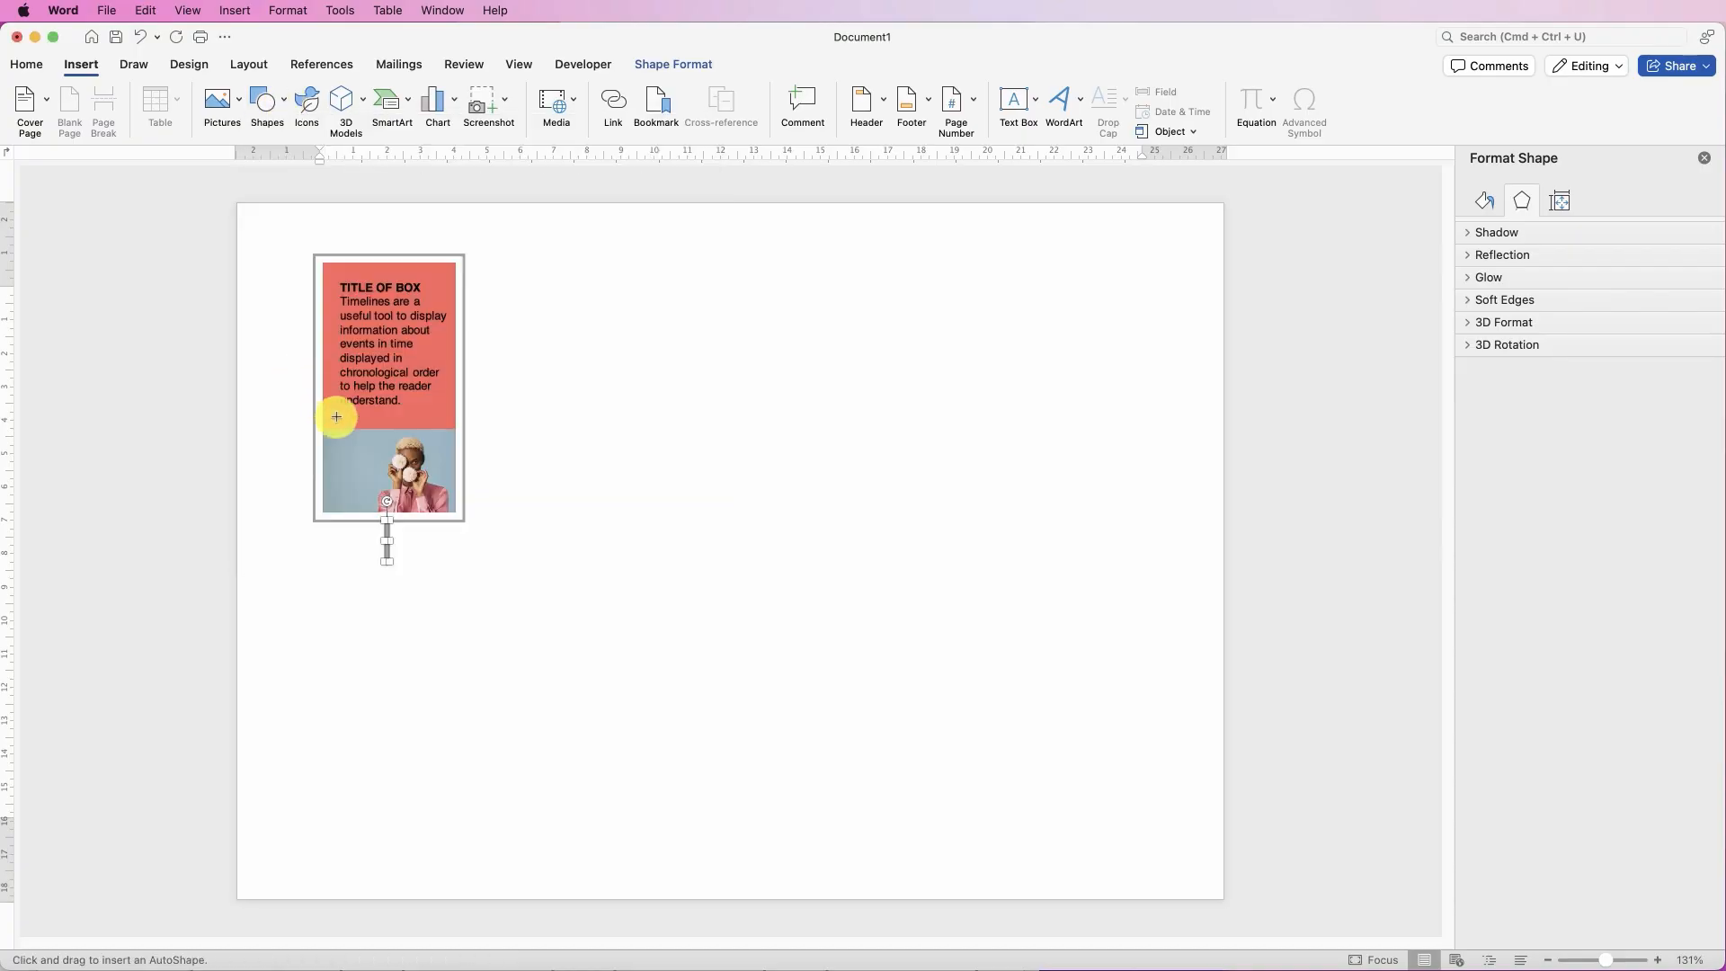
pyautogui.moveTo(362, 551)
pyautogui.mouseDown()
pyautogui.moveTo(406, 589)
pyautogui.moveTo(387, 569)
pyautogui.mouseUp()
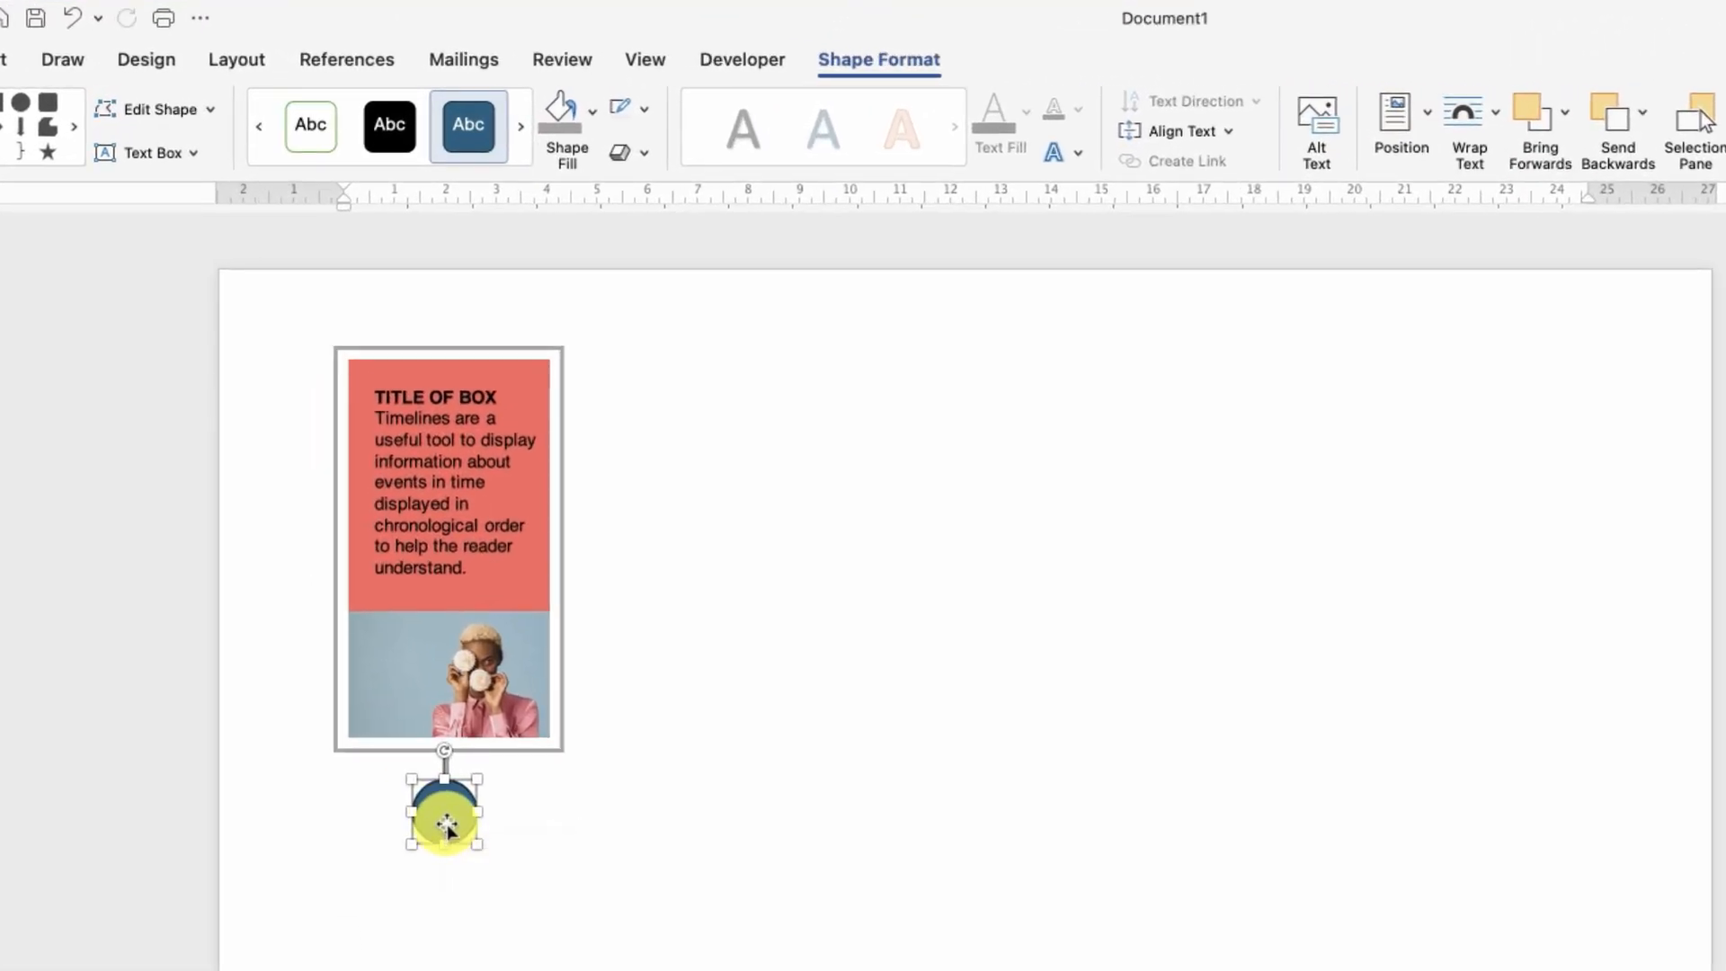
pyautogui.moveTo(447, 824); pyautogui.dragTo(448, 833)
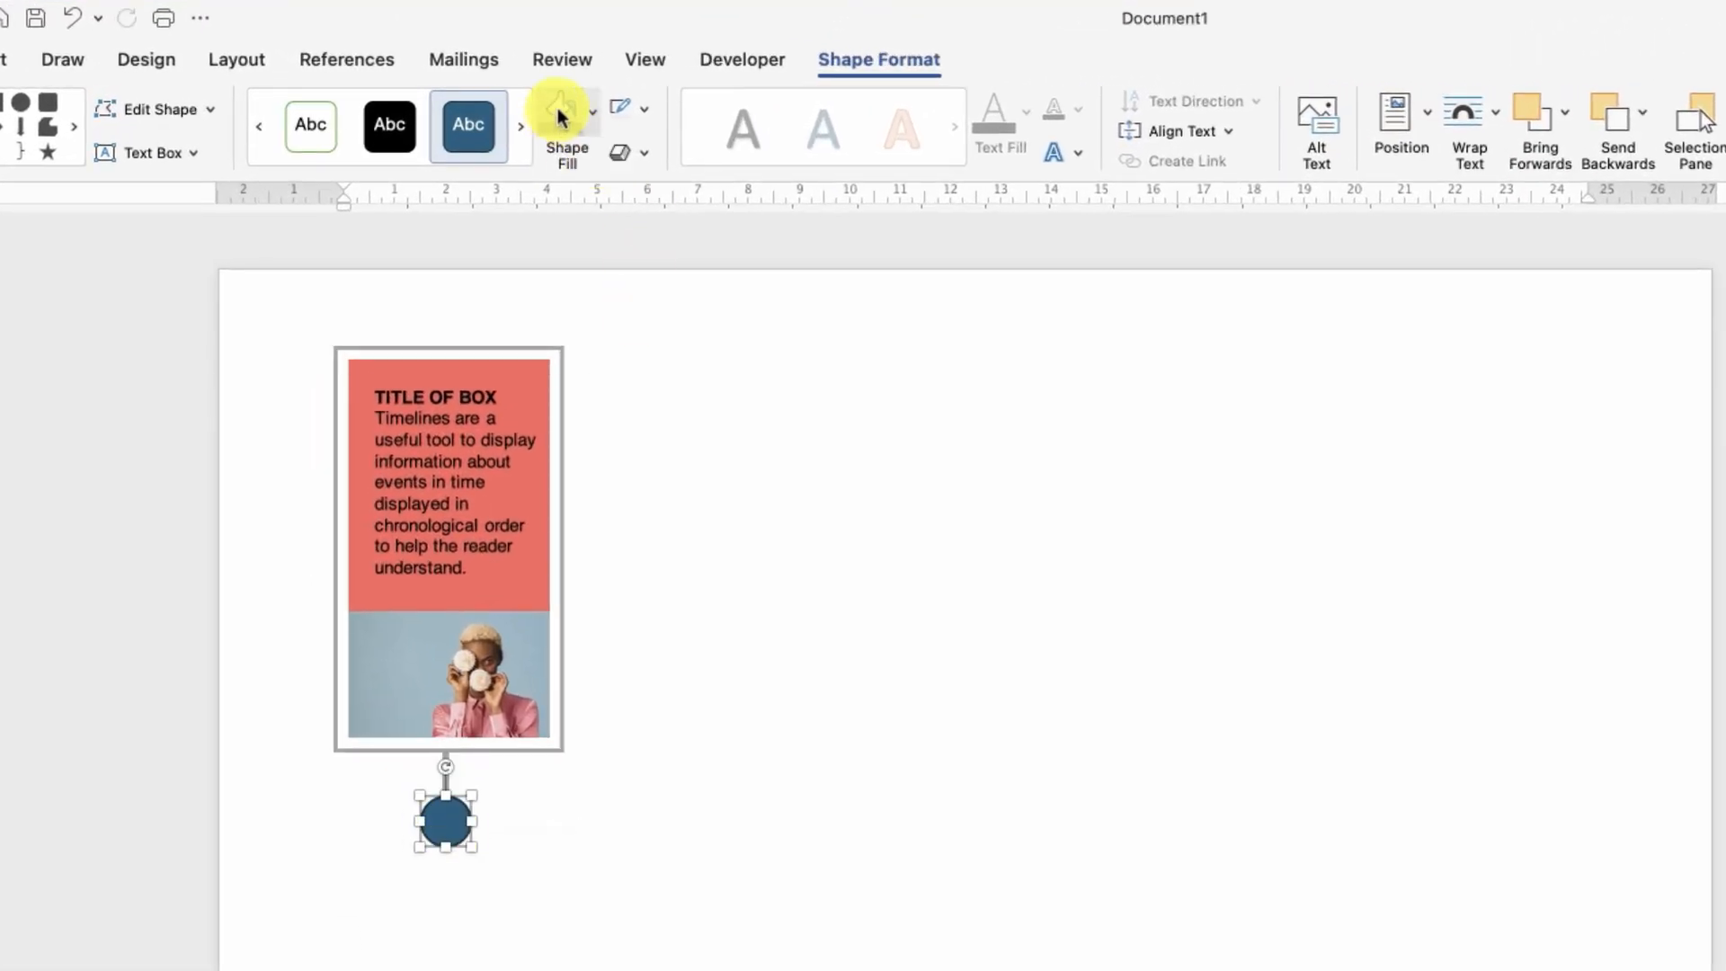
# Give the circle the same mid-grey fill as the connector and remove its outline
pyautogui.click(559, 115)
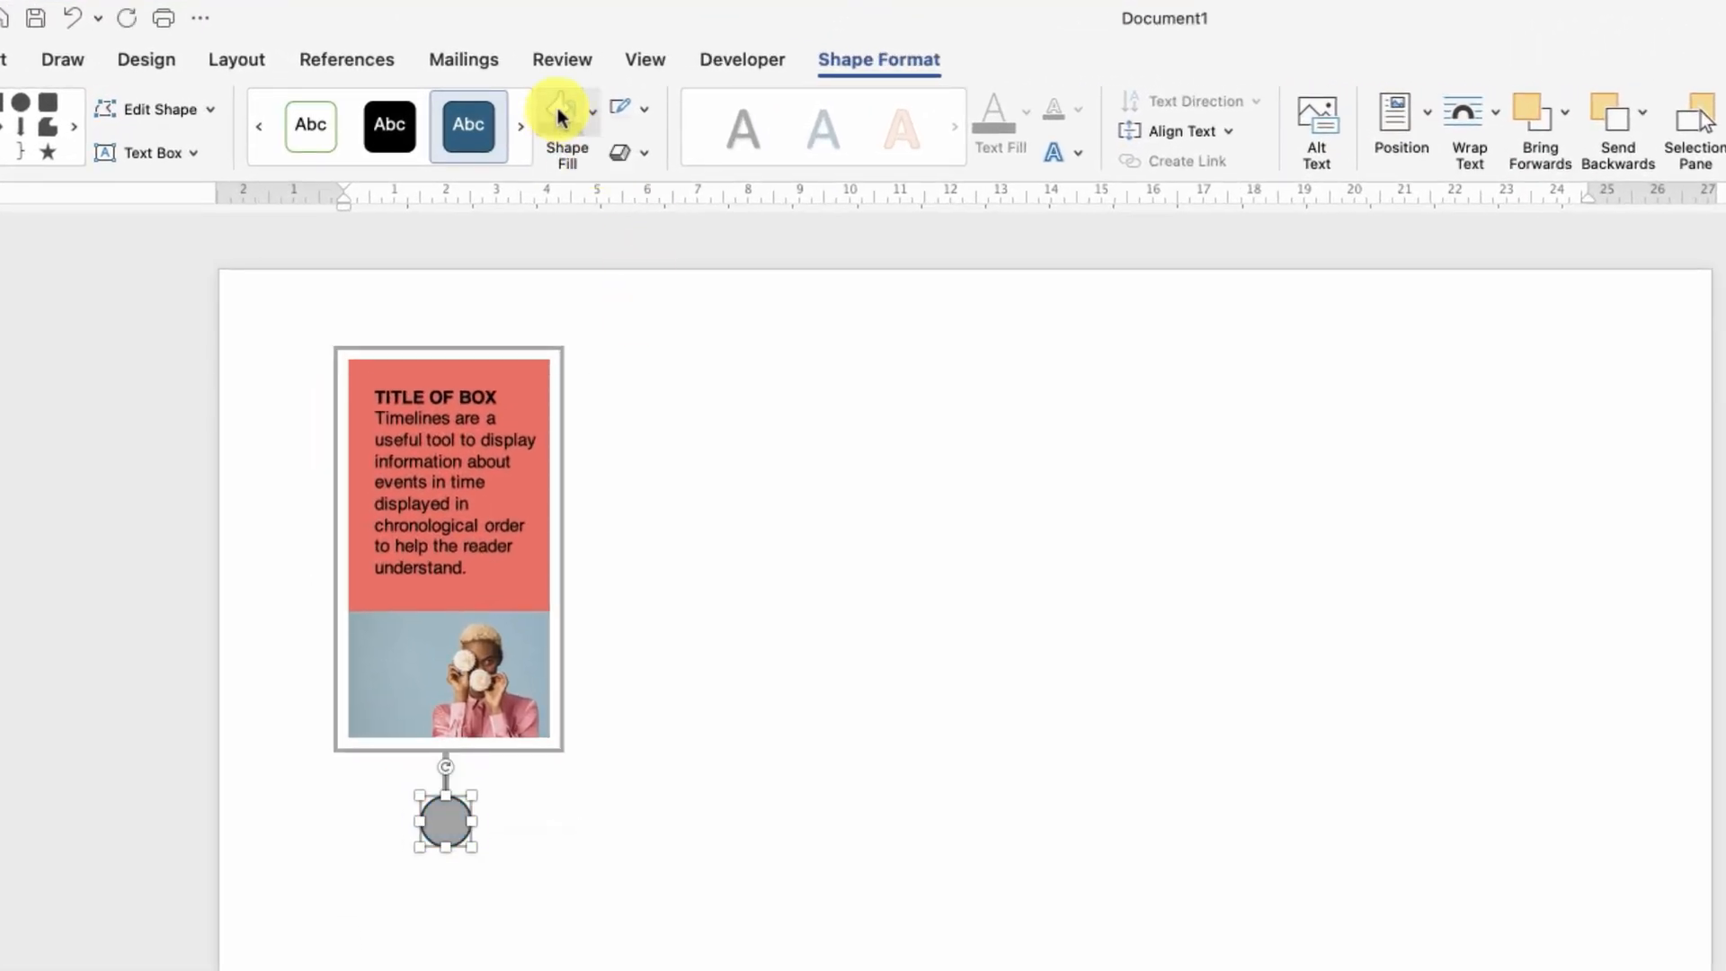
pyautogui.click(645, 111)
pyautogui.click(642, 157)
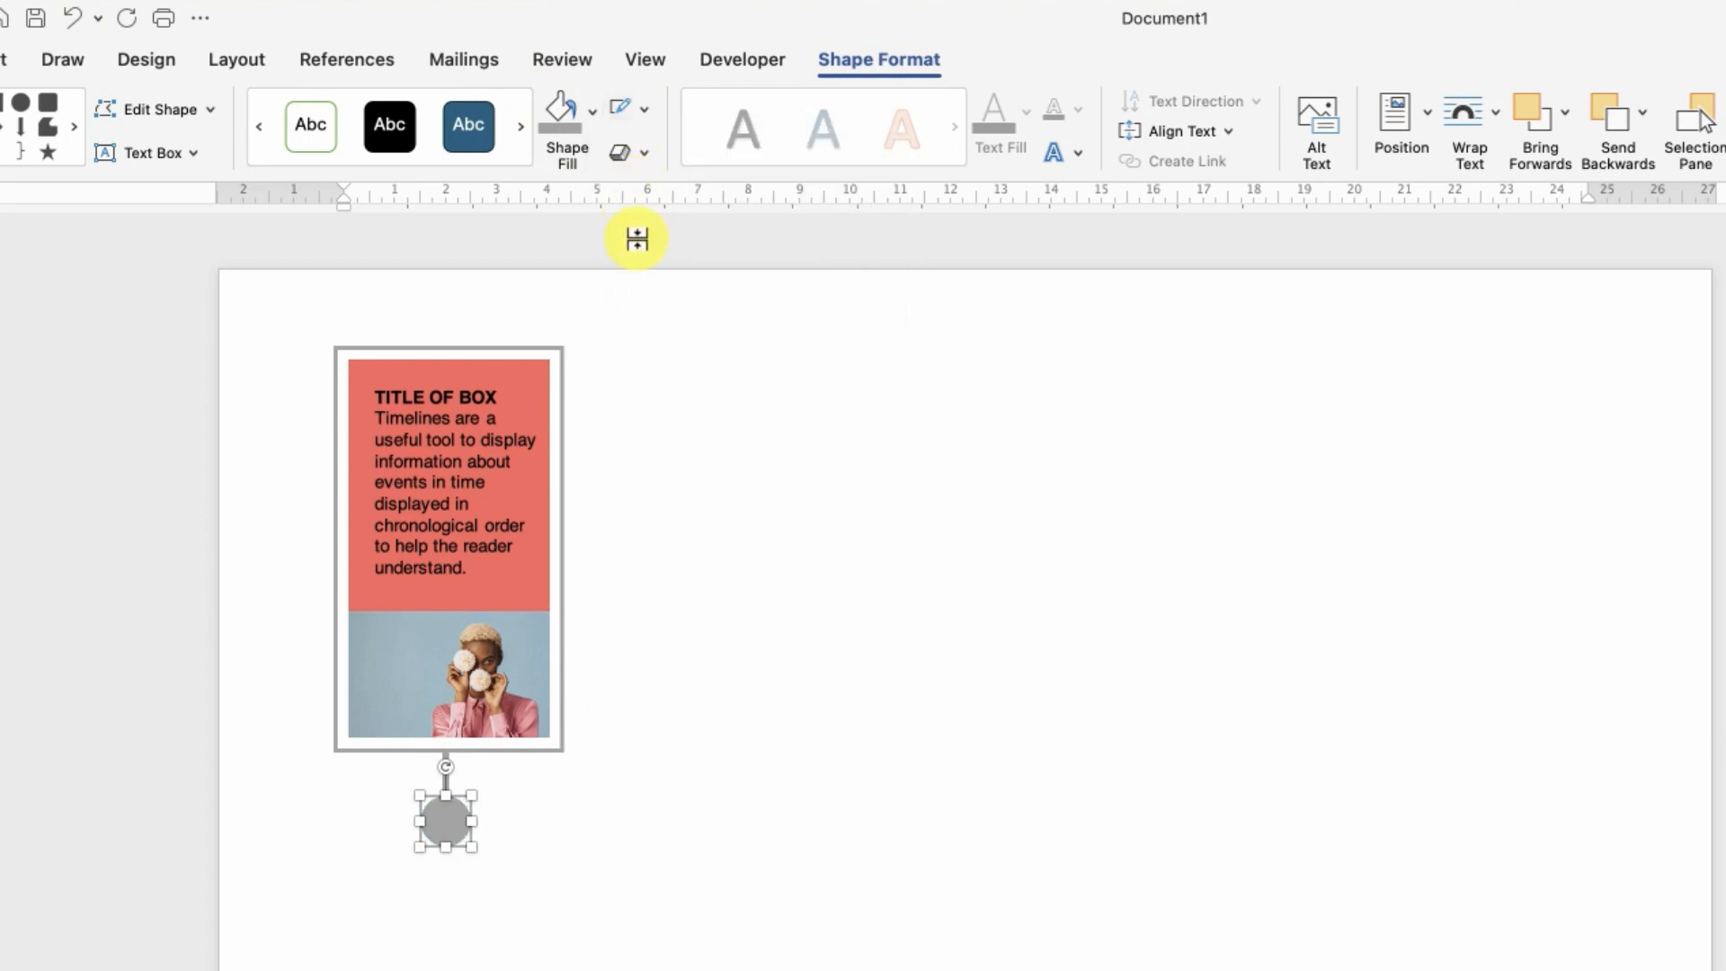
pyautogui.click(635, 239)
# Select the circle together with the connector and group them
pyautogui.click(438, 821)
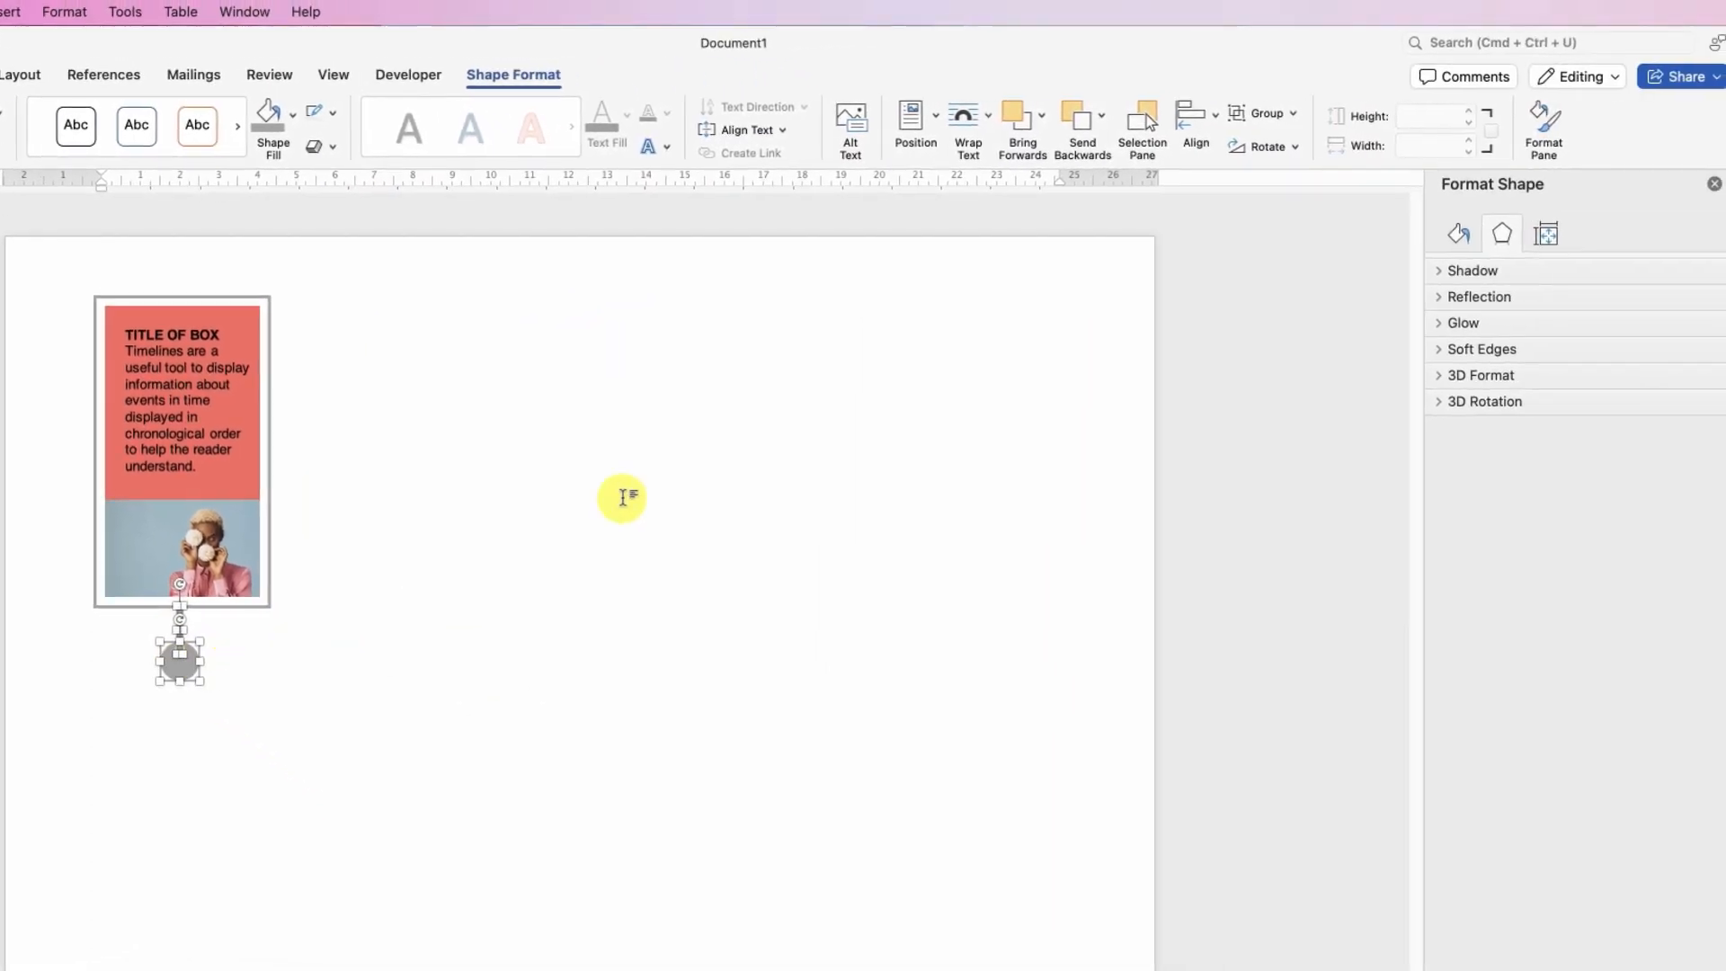
pyautogui.click(1449, 113)
pyautogui.click(1283, 144)
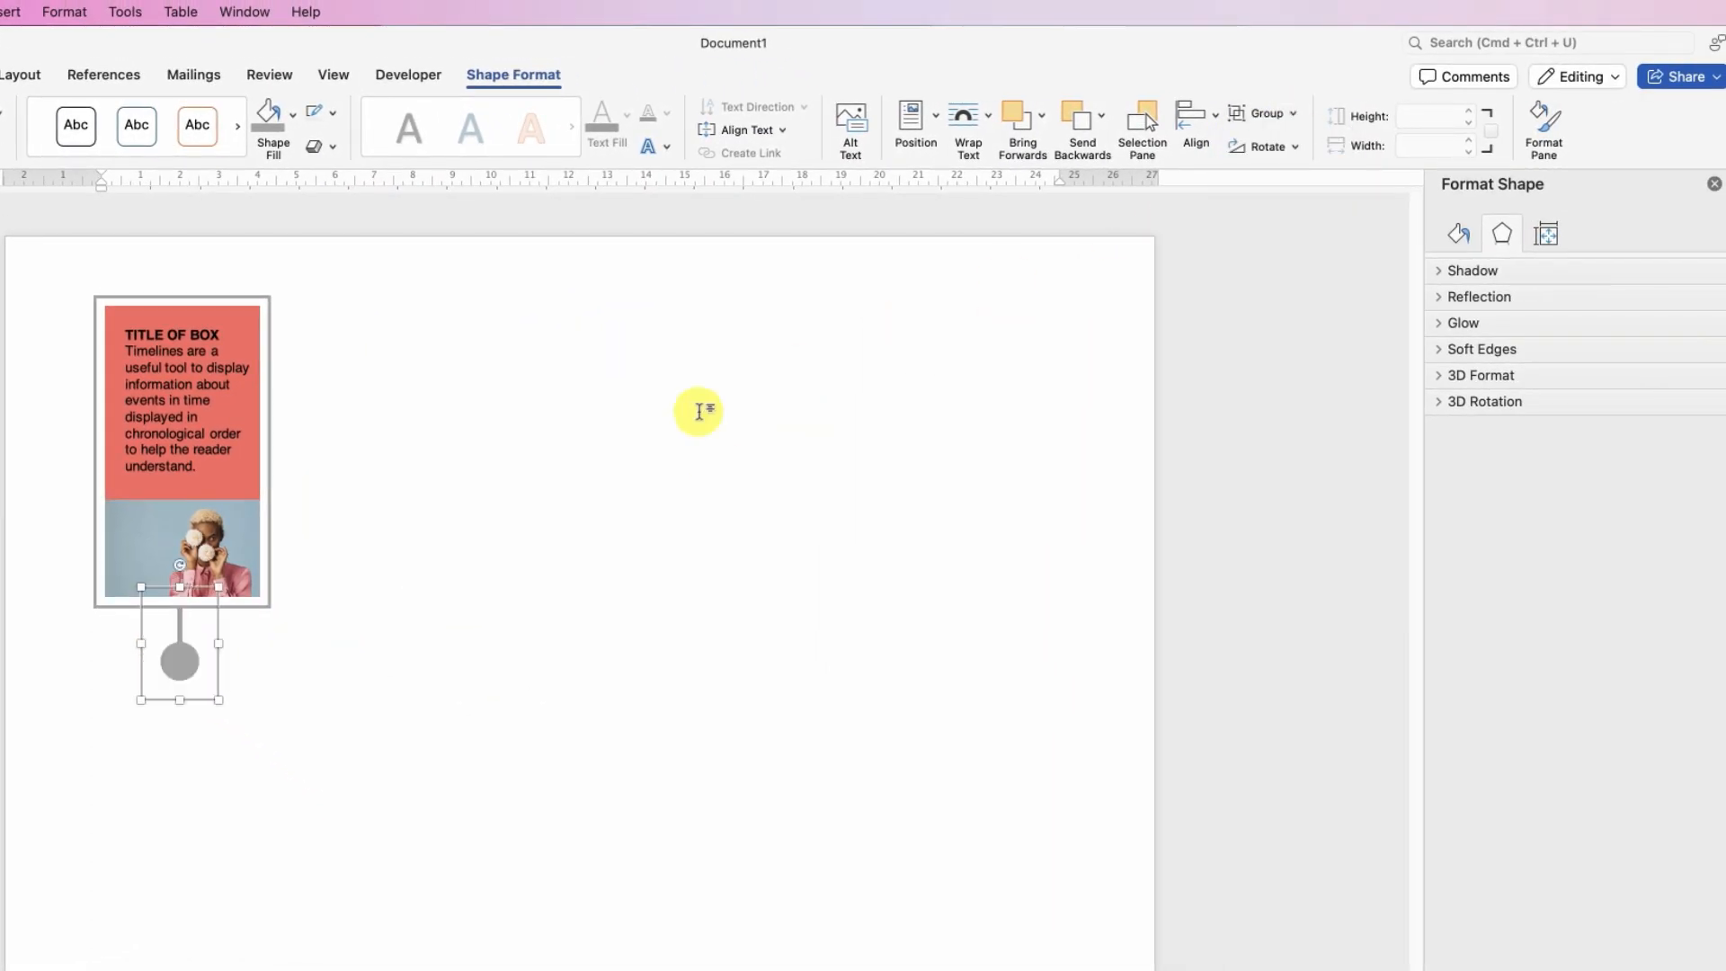
# Group the circle and connector with the framed text box and picture above them
pyautogui.keyDown('shift'); pyautogui.click(193, 447); pyautogui.keyUp('shift')
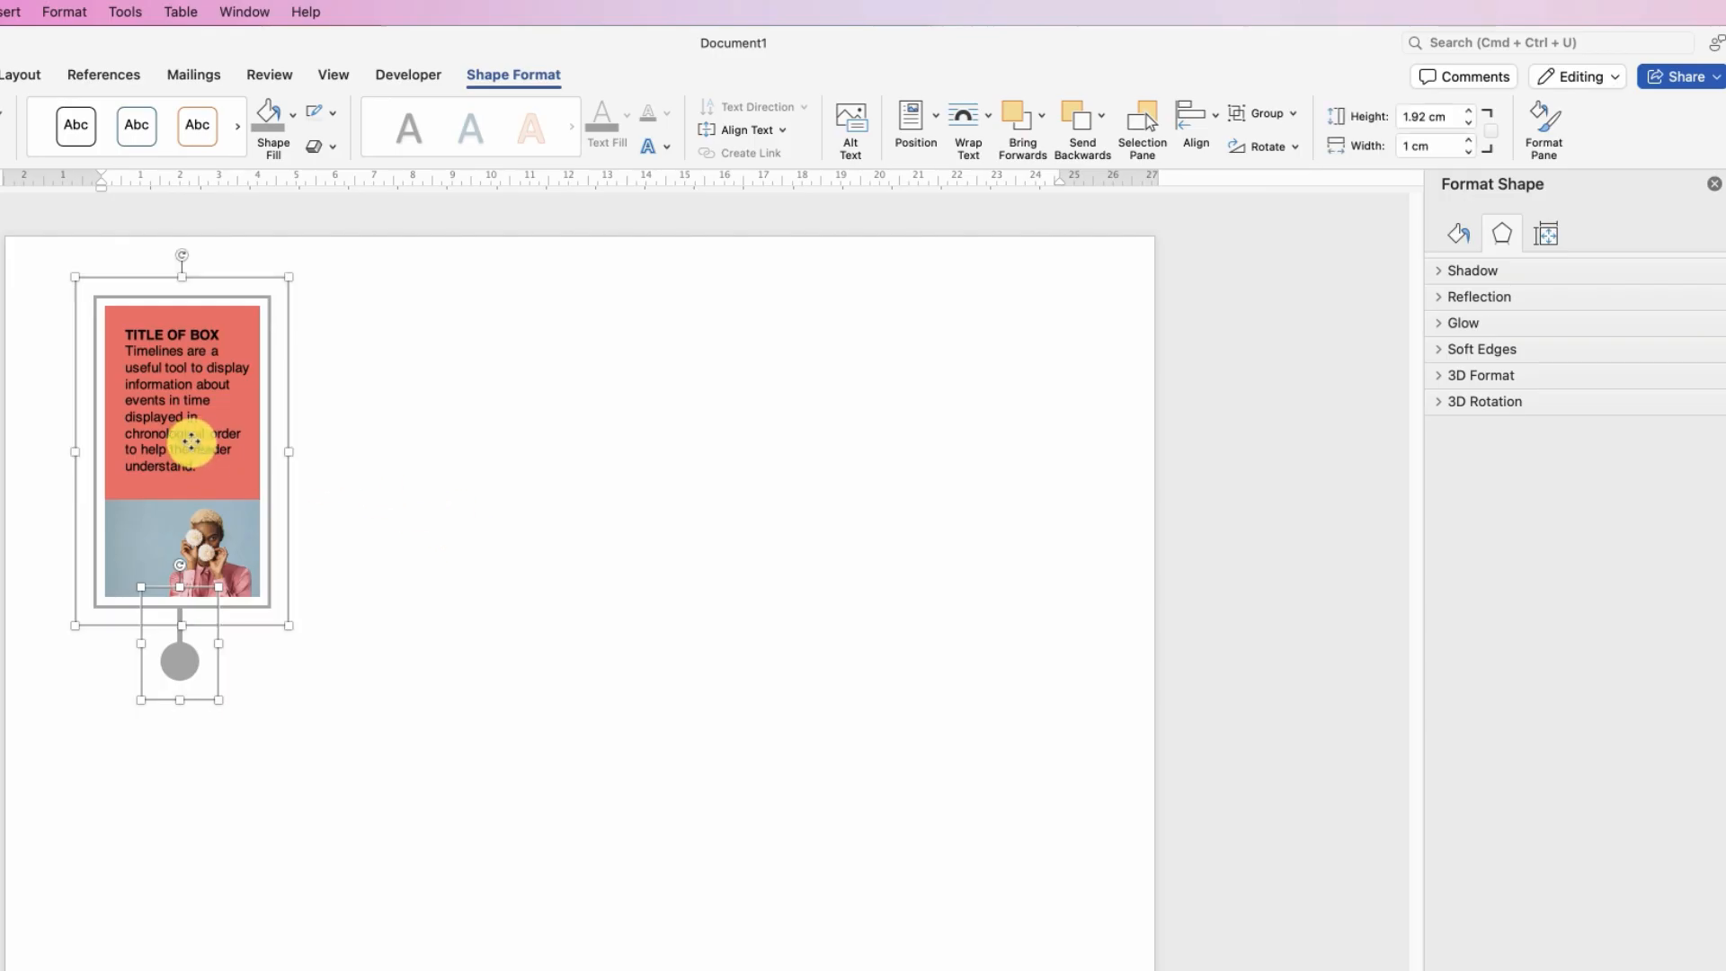
pyautogui.click(1289, 115)
pyautogui.click(1277, 143)
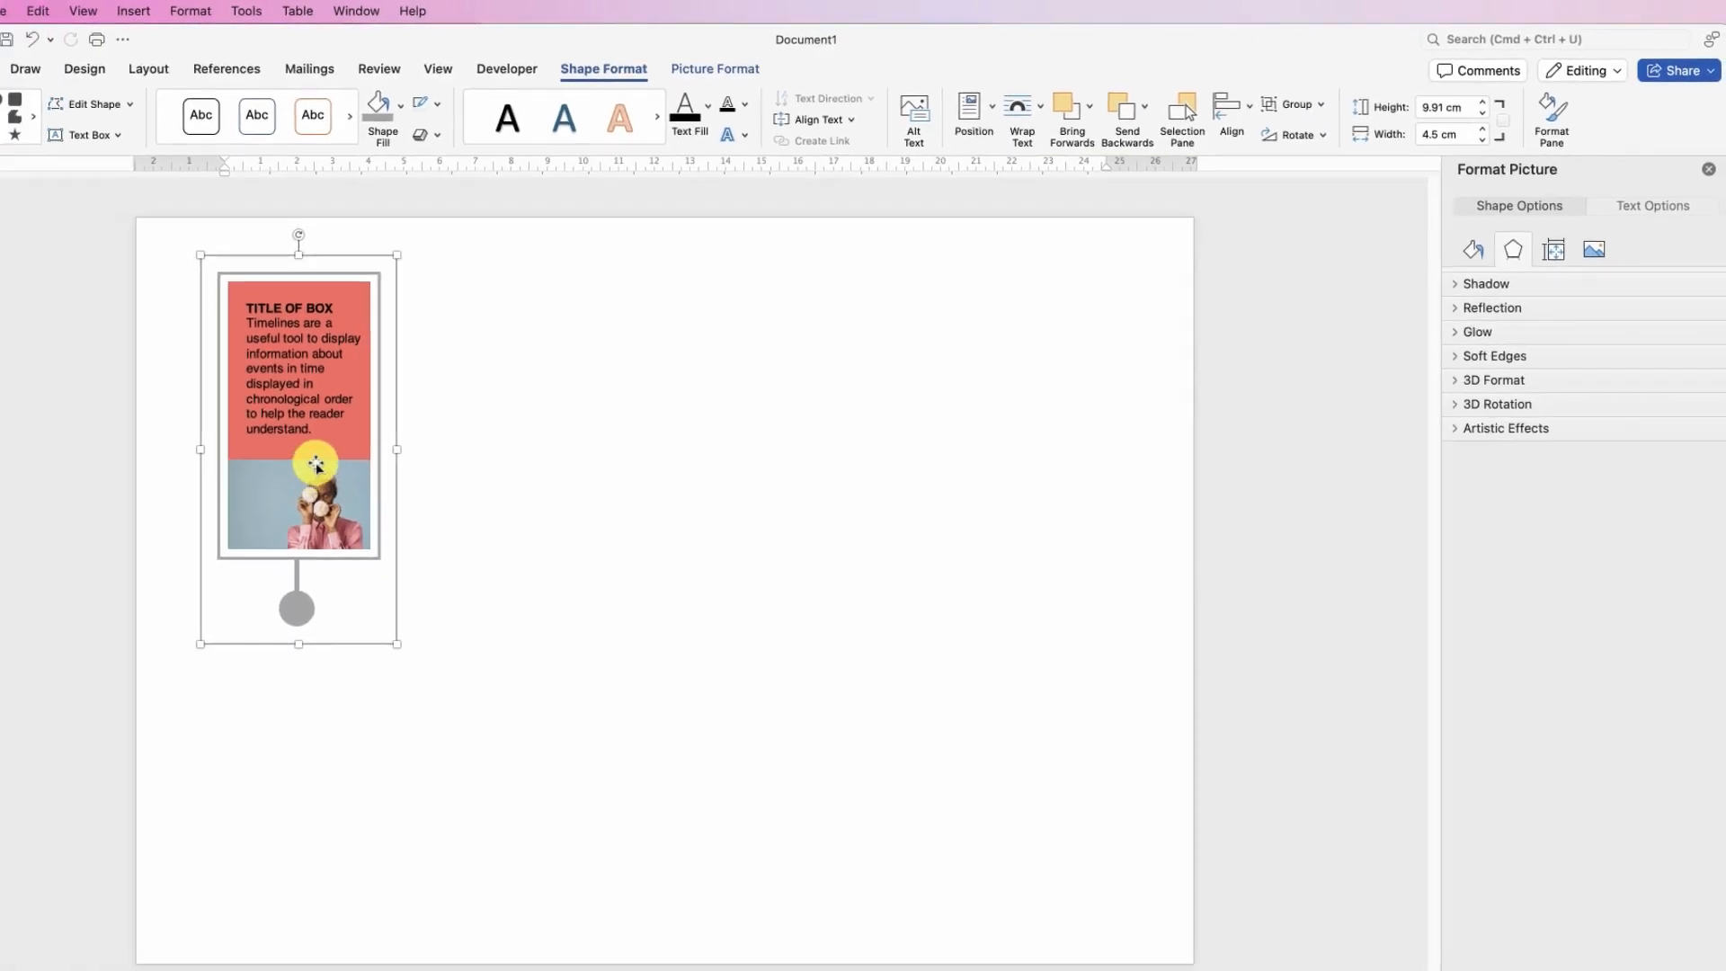
# Duplicate the complete timeline entry three times, placing the copies in a row to the right of the original
pyautogui.moveTo(384, 421); pyautogui.dragTo(981, 437)
pyautogui.click(912, 617)
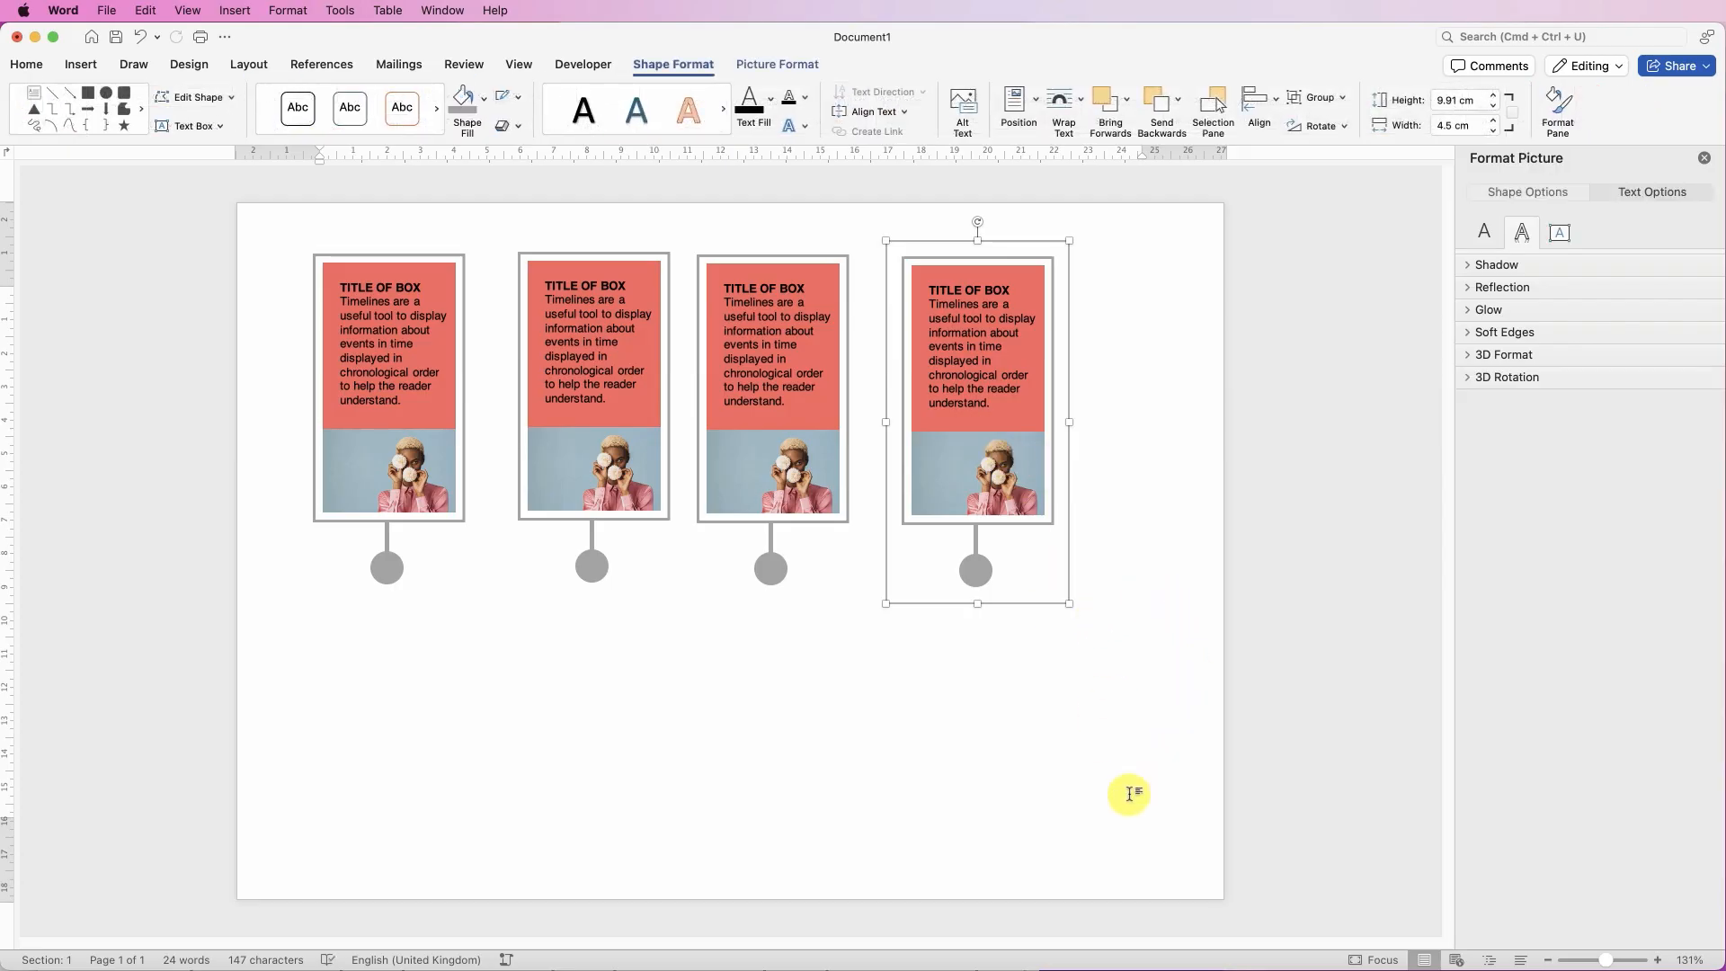
# Select all four timeline entries and distribute them horizontally
pyautogui.keyDown('shift'); pyautogui.click(770, 435); pyautogui.keyUp('shift')
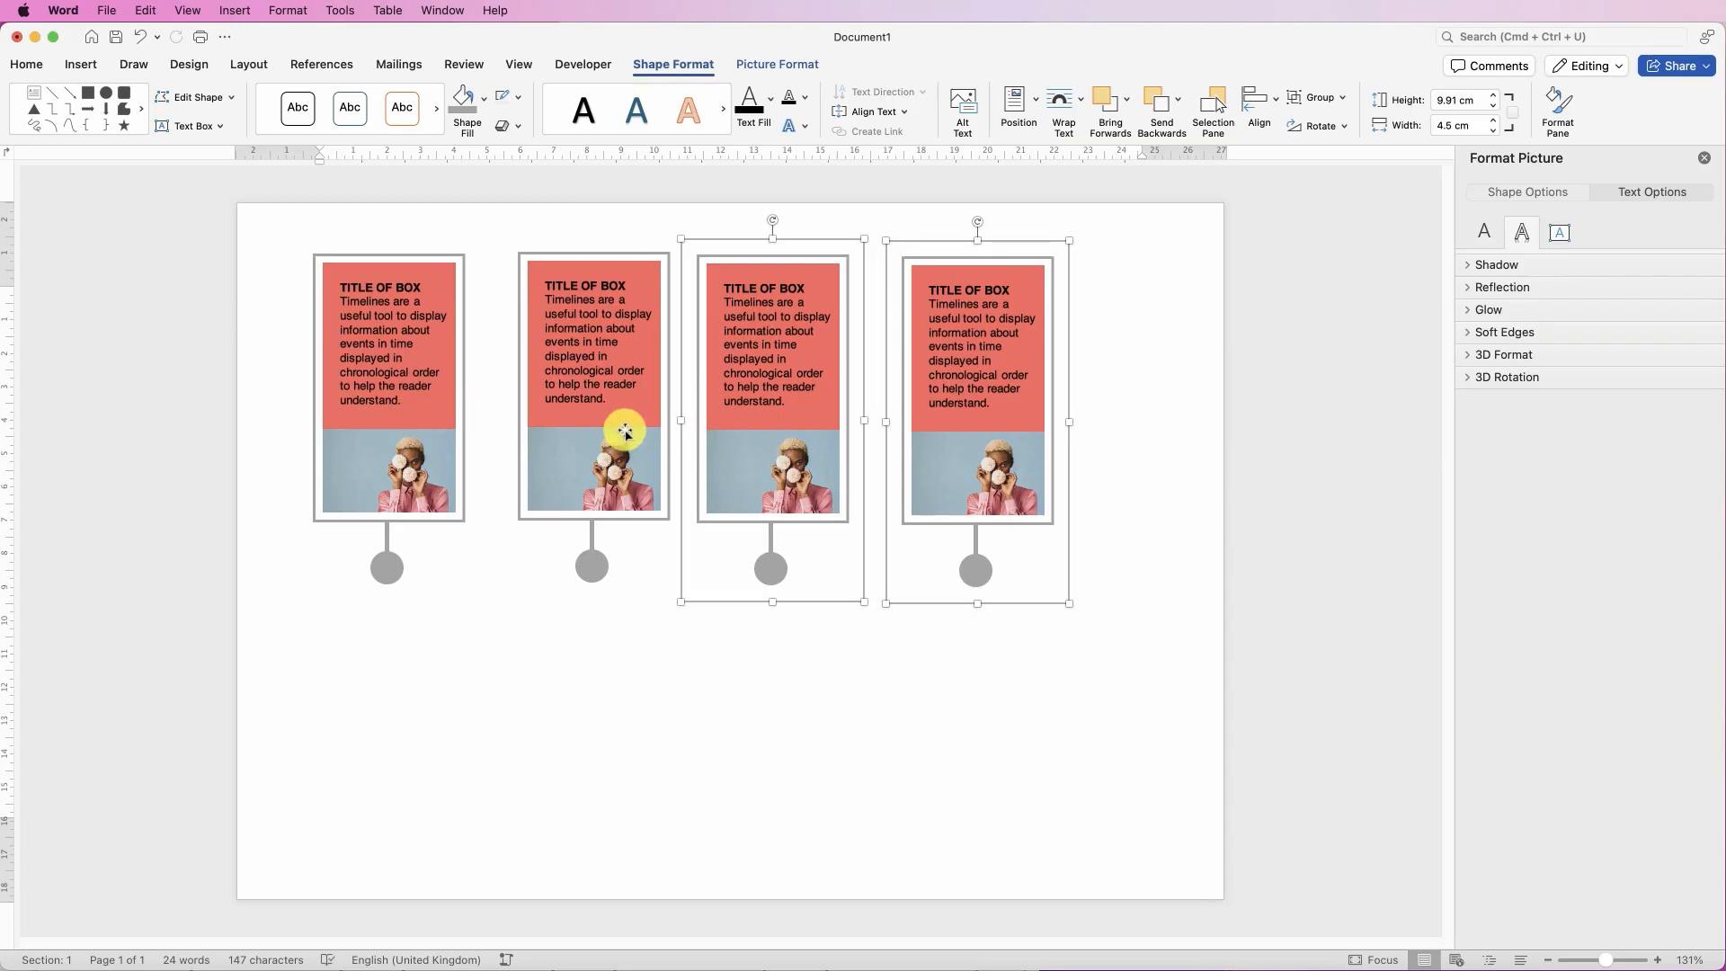
pyautogui.keyDown('shift'); pyautogui.click(612, 431); pyautogui.keyUp('shift')
pyautogui.keyDown('shift'); pyautogui.click(440, 446); pyautogui.keyUp('shift')
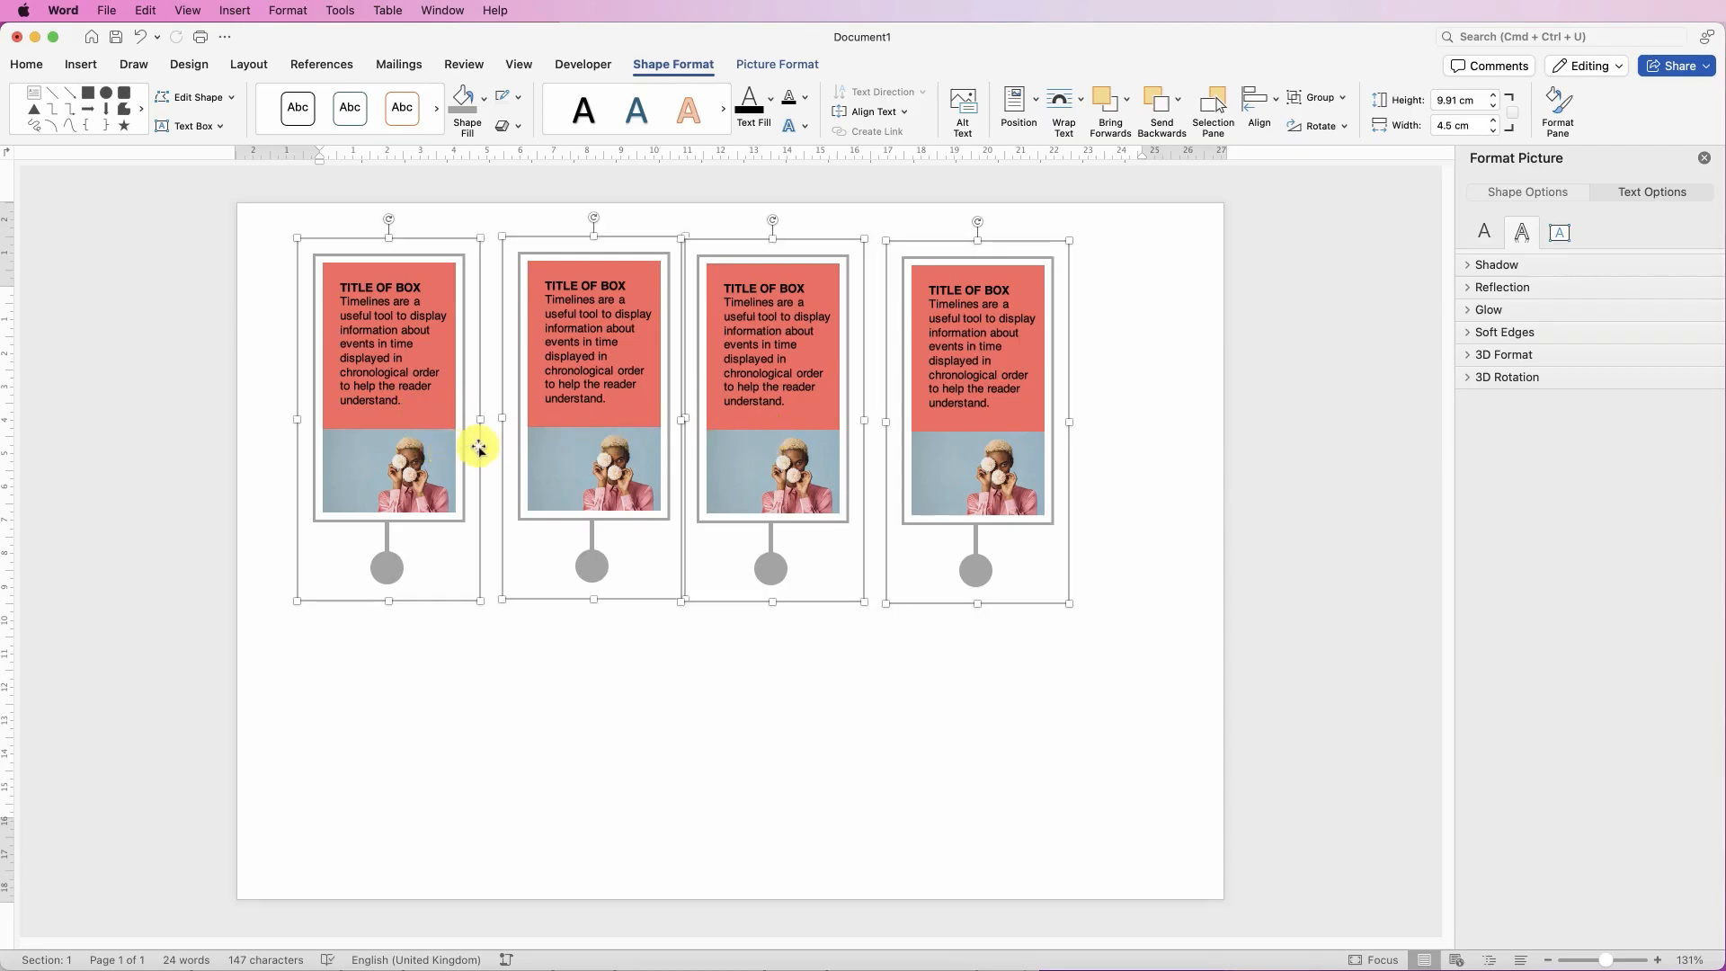
pyautogui.click(1276, 105)
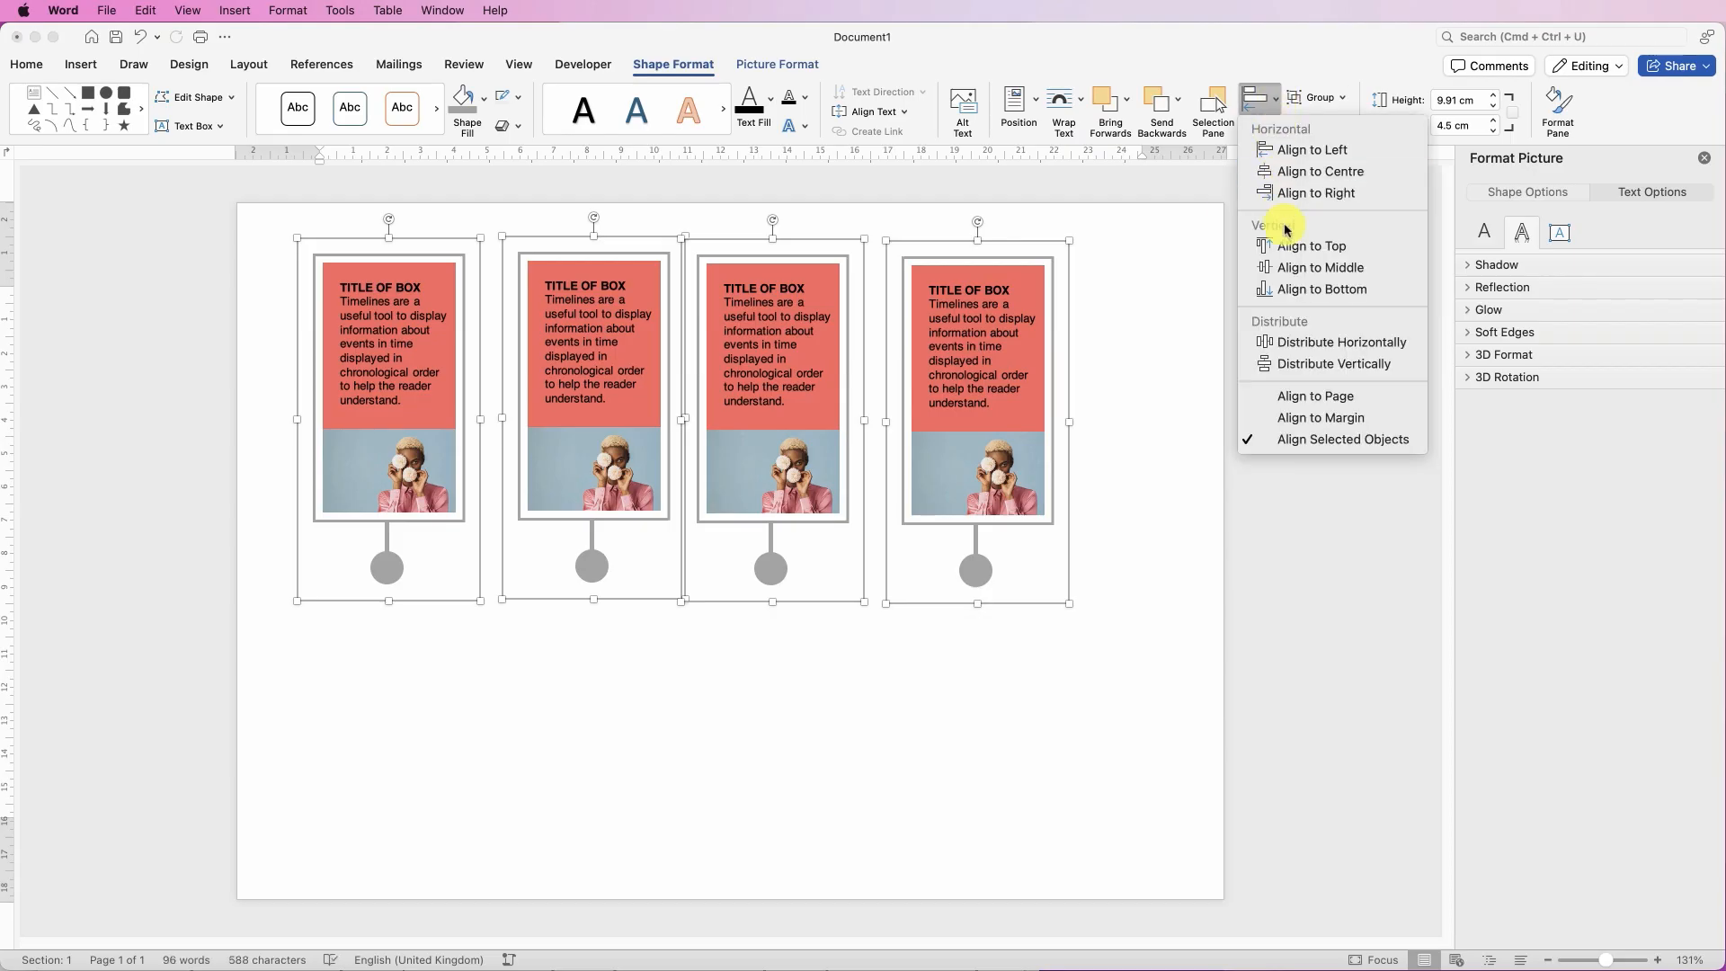
pyautogui.click(1292, 343)
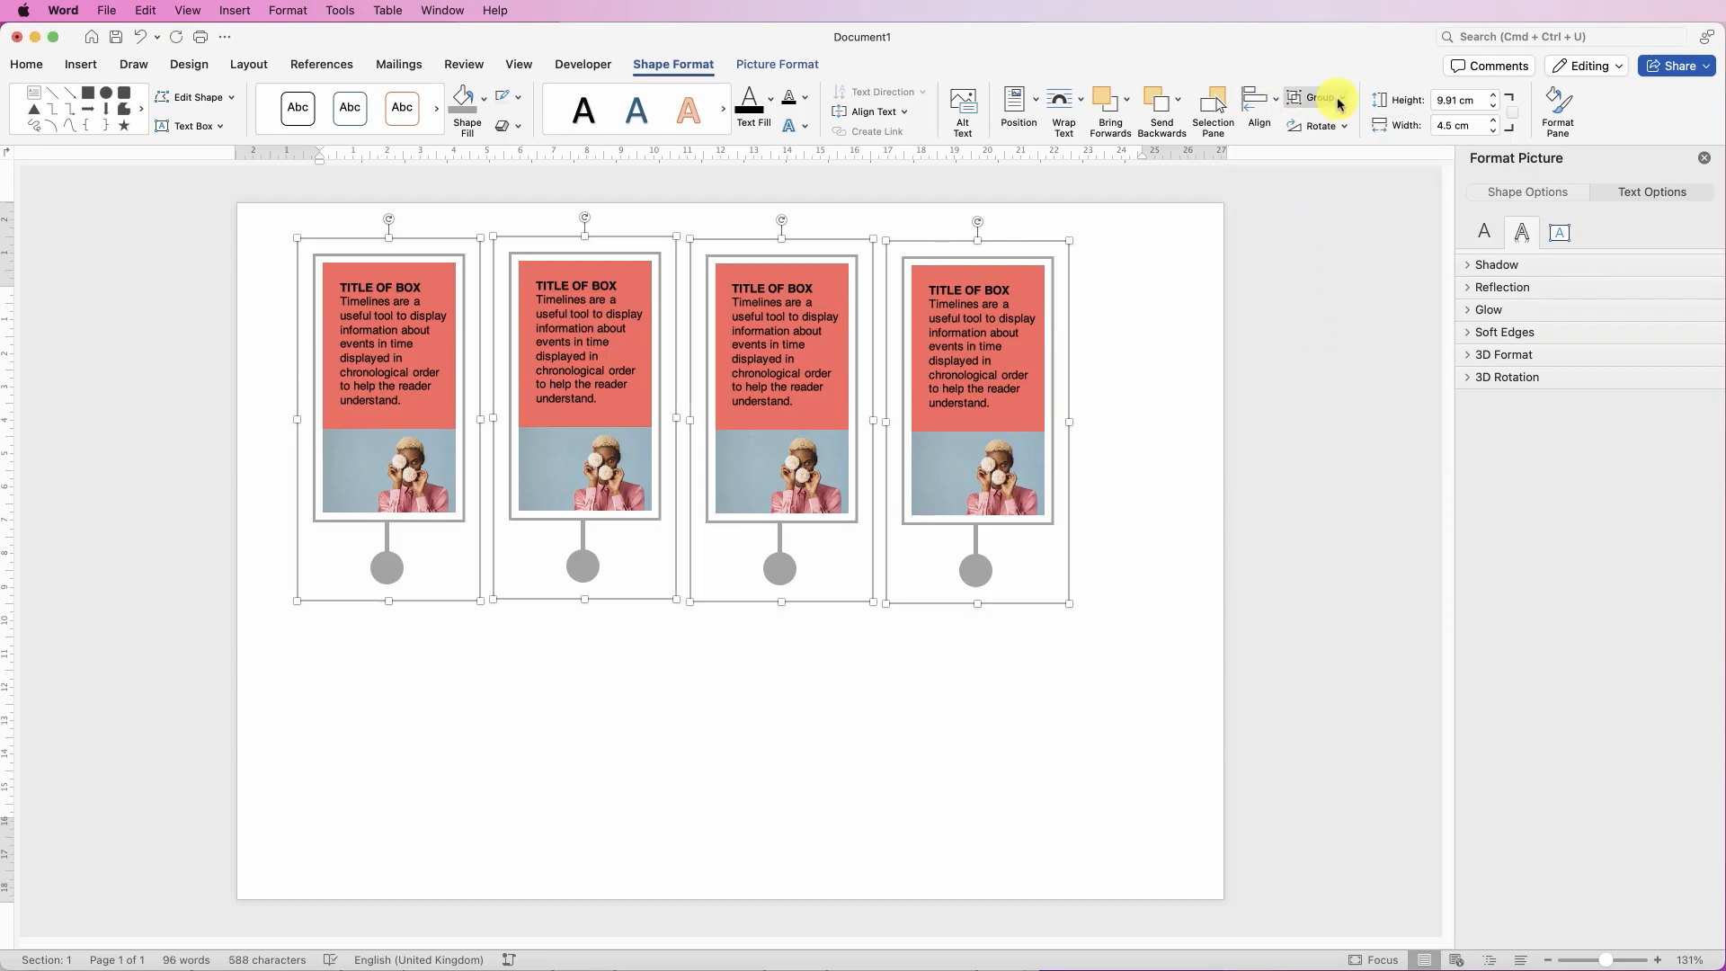
# Align the four timeline entries to the top and group them into one object
pyautogui.click(1275, 104)
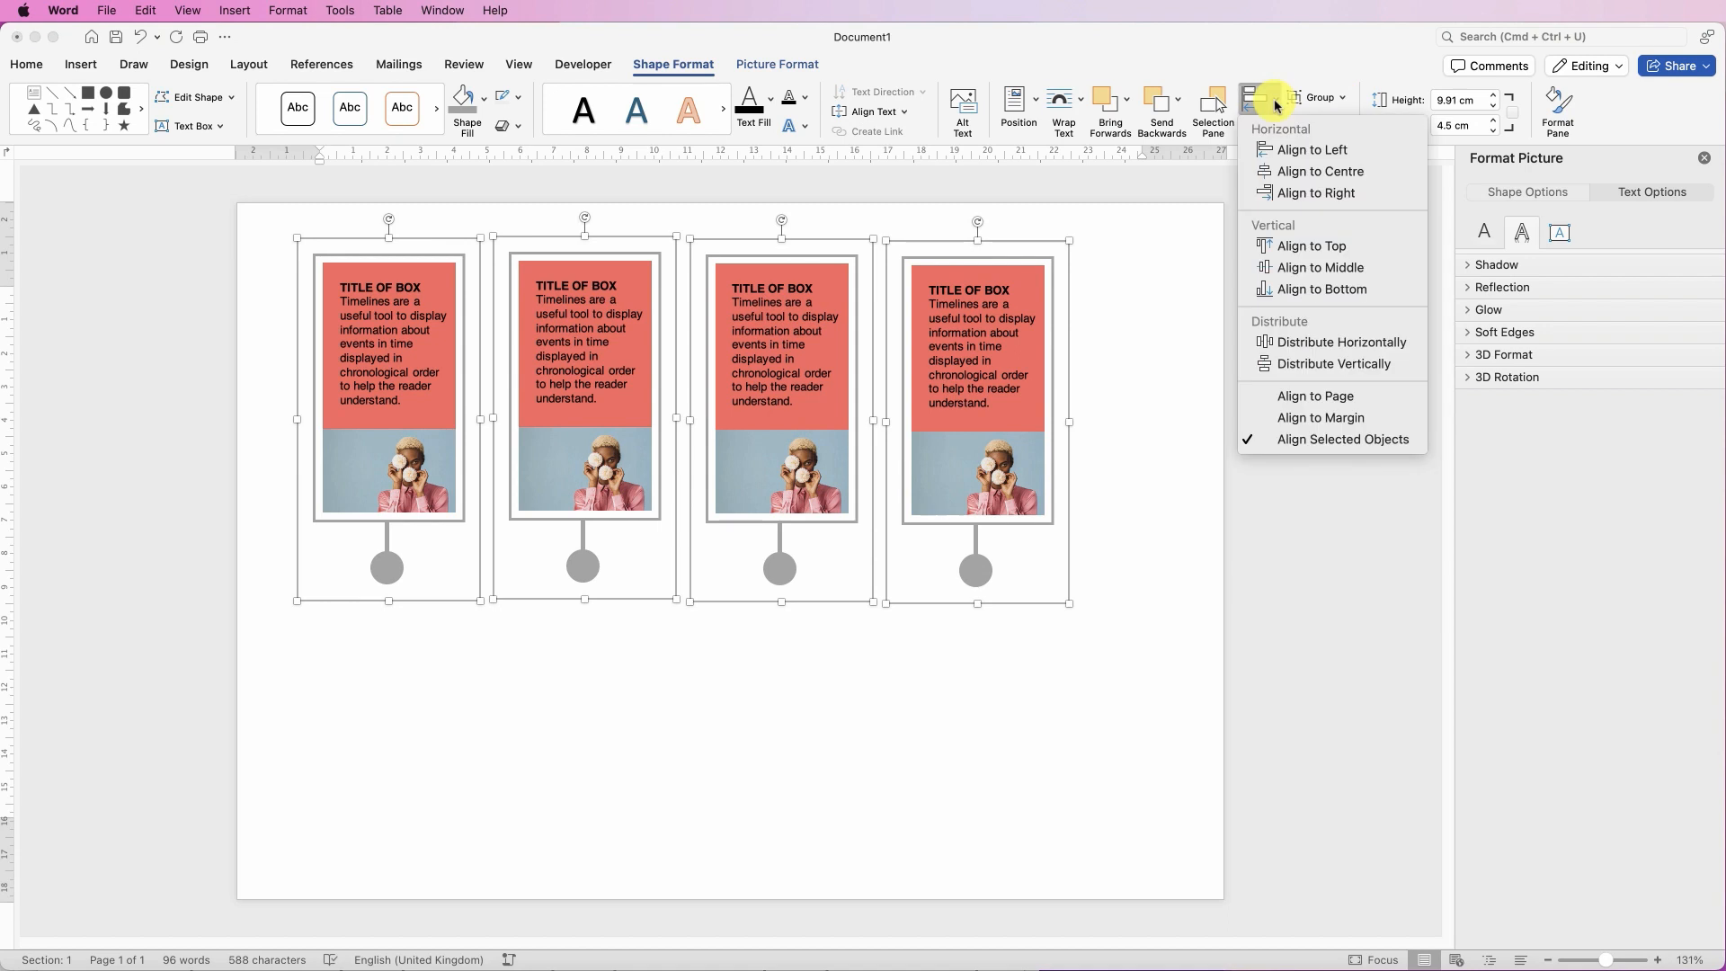
pyautogui.click(1286, 246)
pyautogui.click(1337, 103)
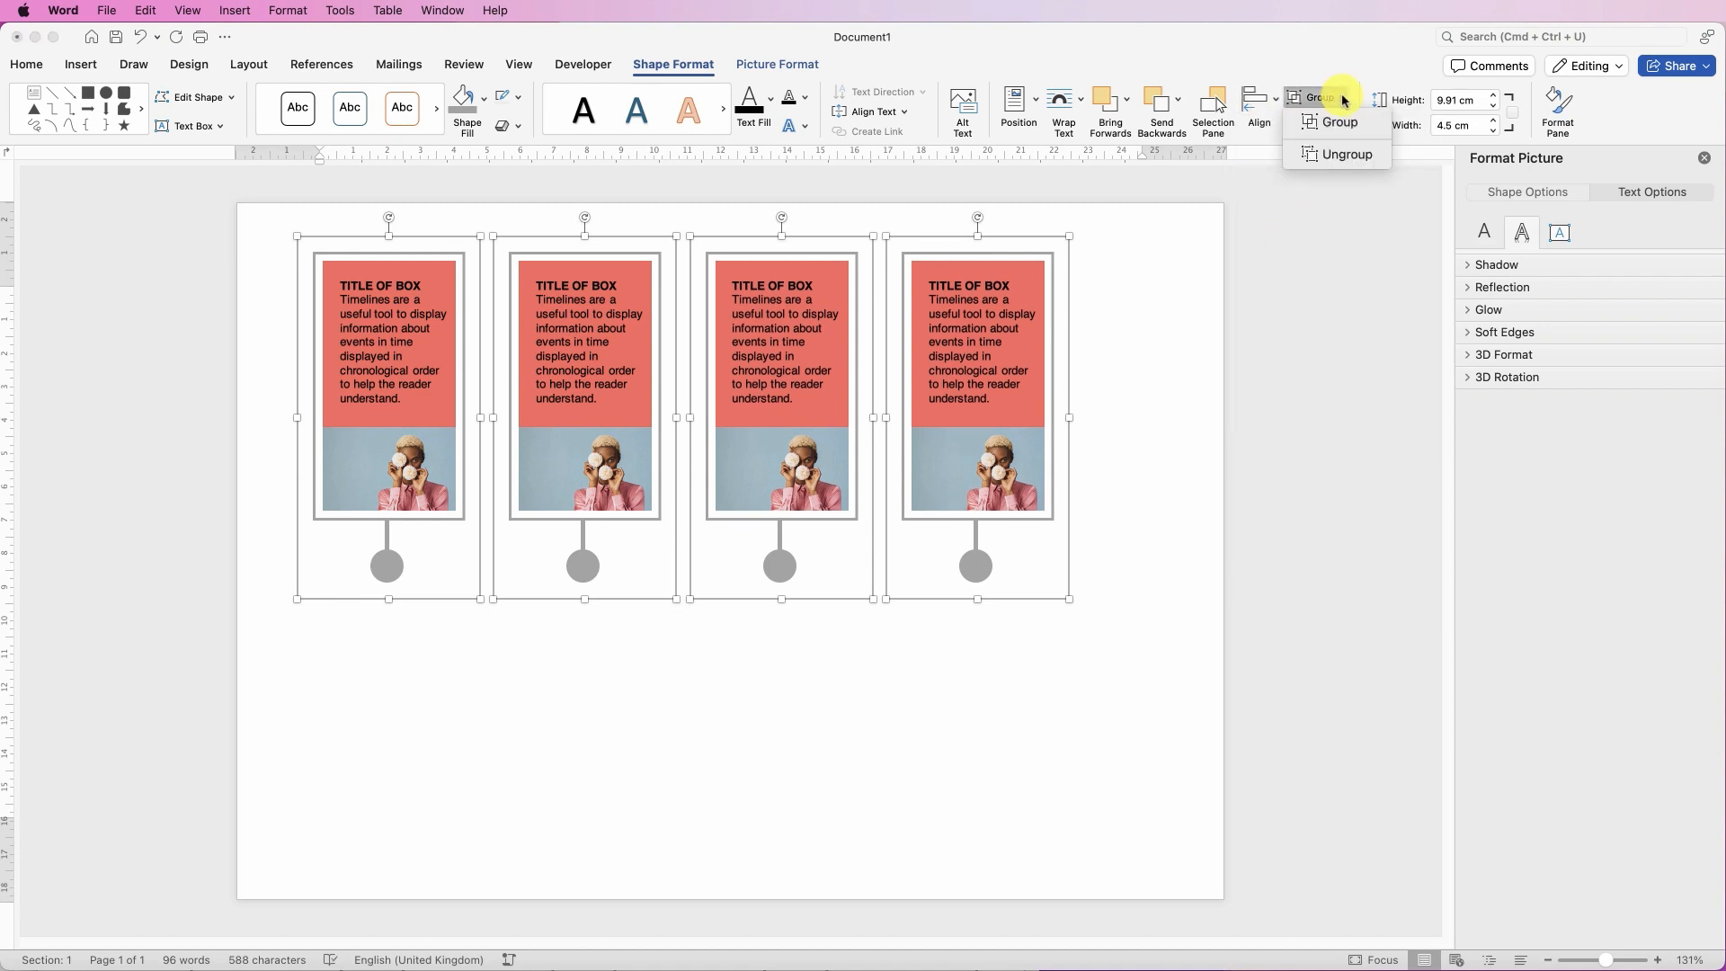
pyautogui.click(1313, 123)
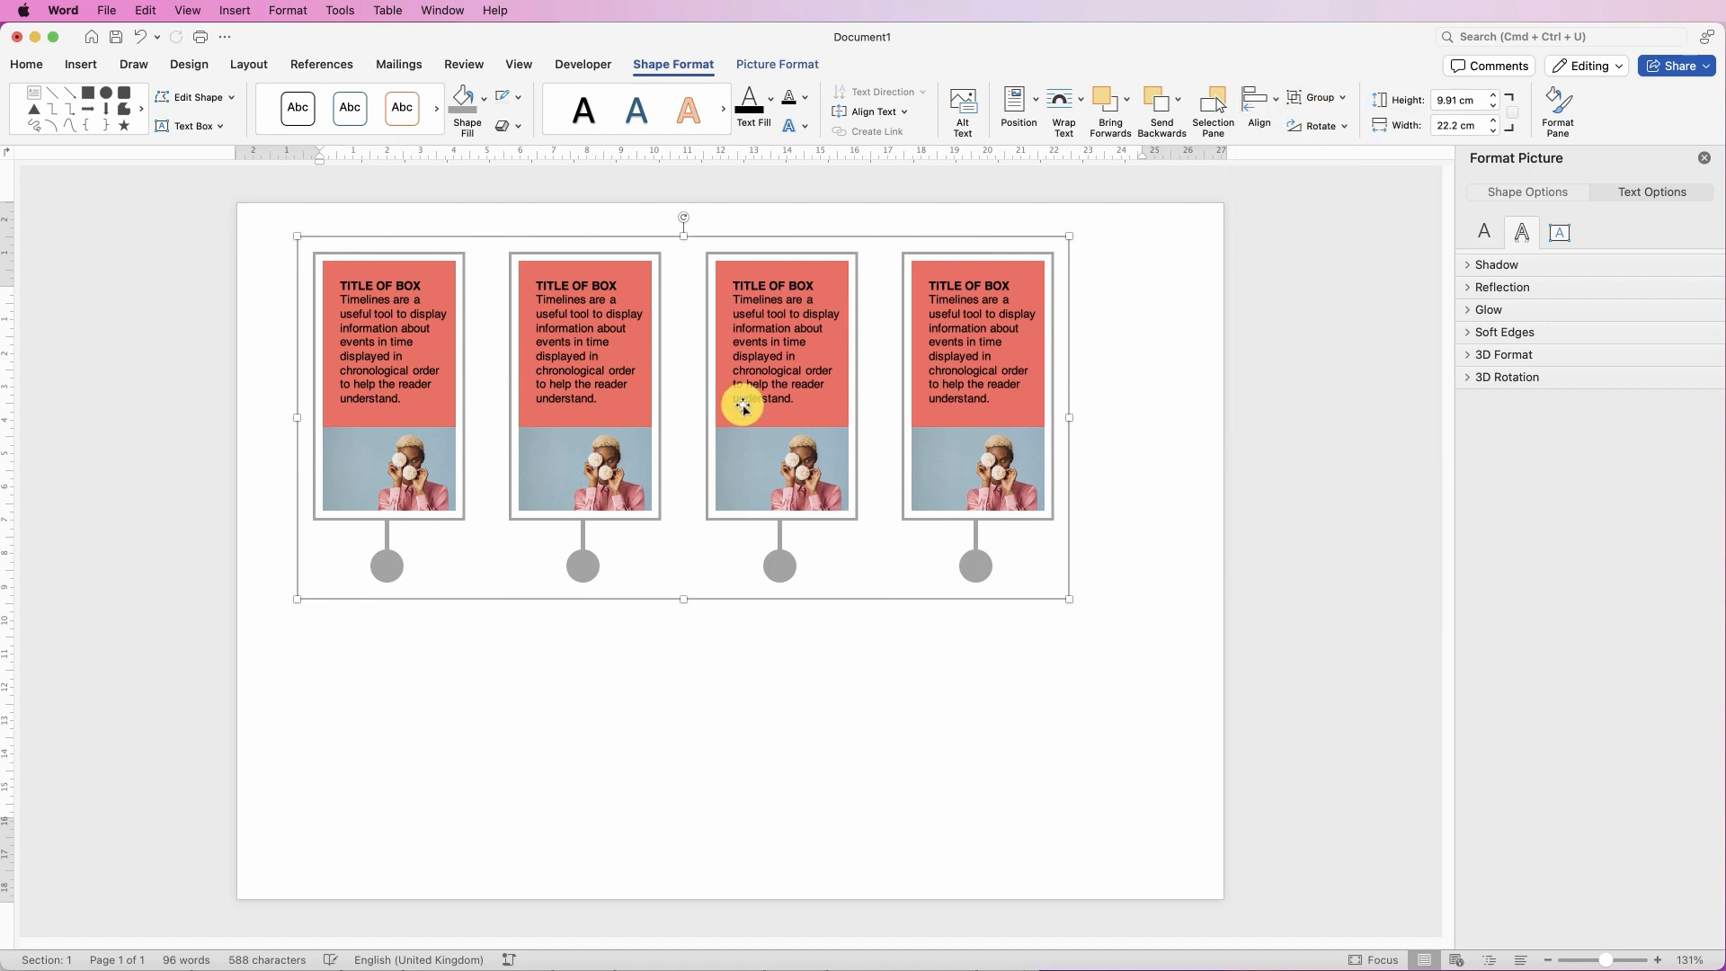
# Duplicate the group of four timeline entries and place the copy below the original, offset to the right between the upper circles
pyautogui.moveTo(743, 407); pyautogui.dragTo(815, 669)
pyautogui.click(1125, 628)
pyautogui.moveTo(978, 664); pyautogui.dragTo(1055, 677)
# Ungroup the lower row until each connector with its circle is separate from its framed text box and picture
pyautogui.click(1343, 99)
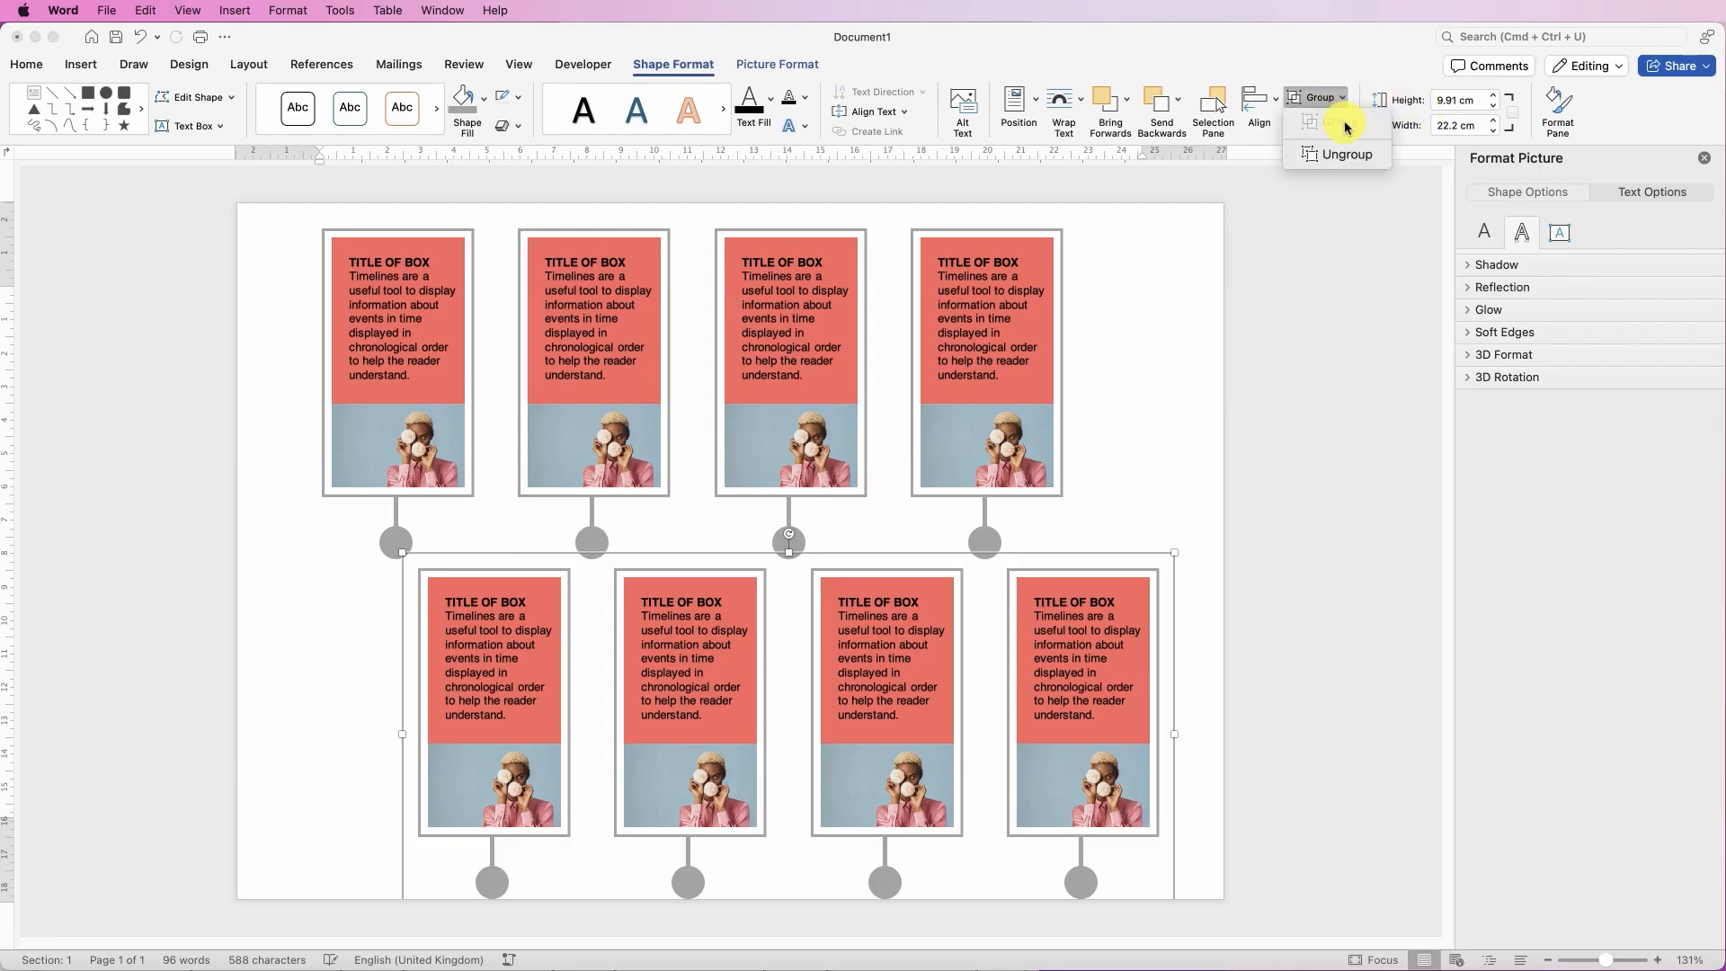
pyautogui.click(1334, 156)
pyautogui.click(1329, 102)
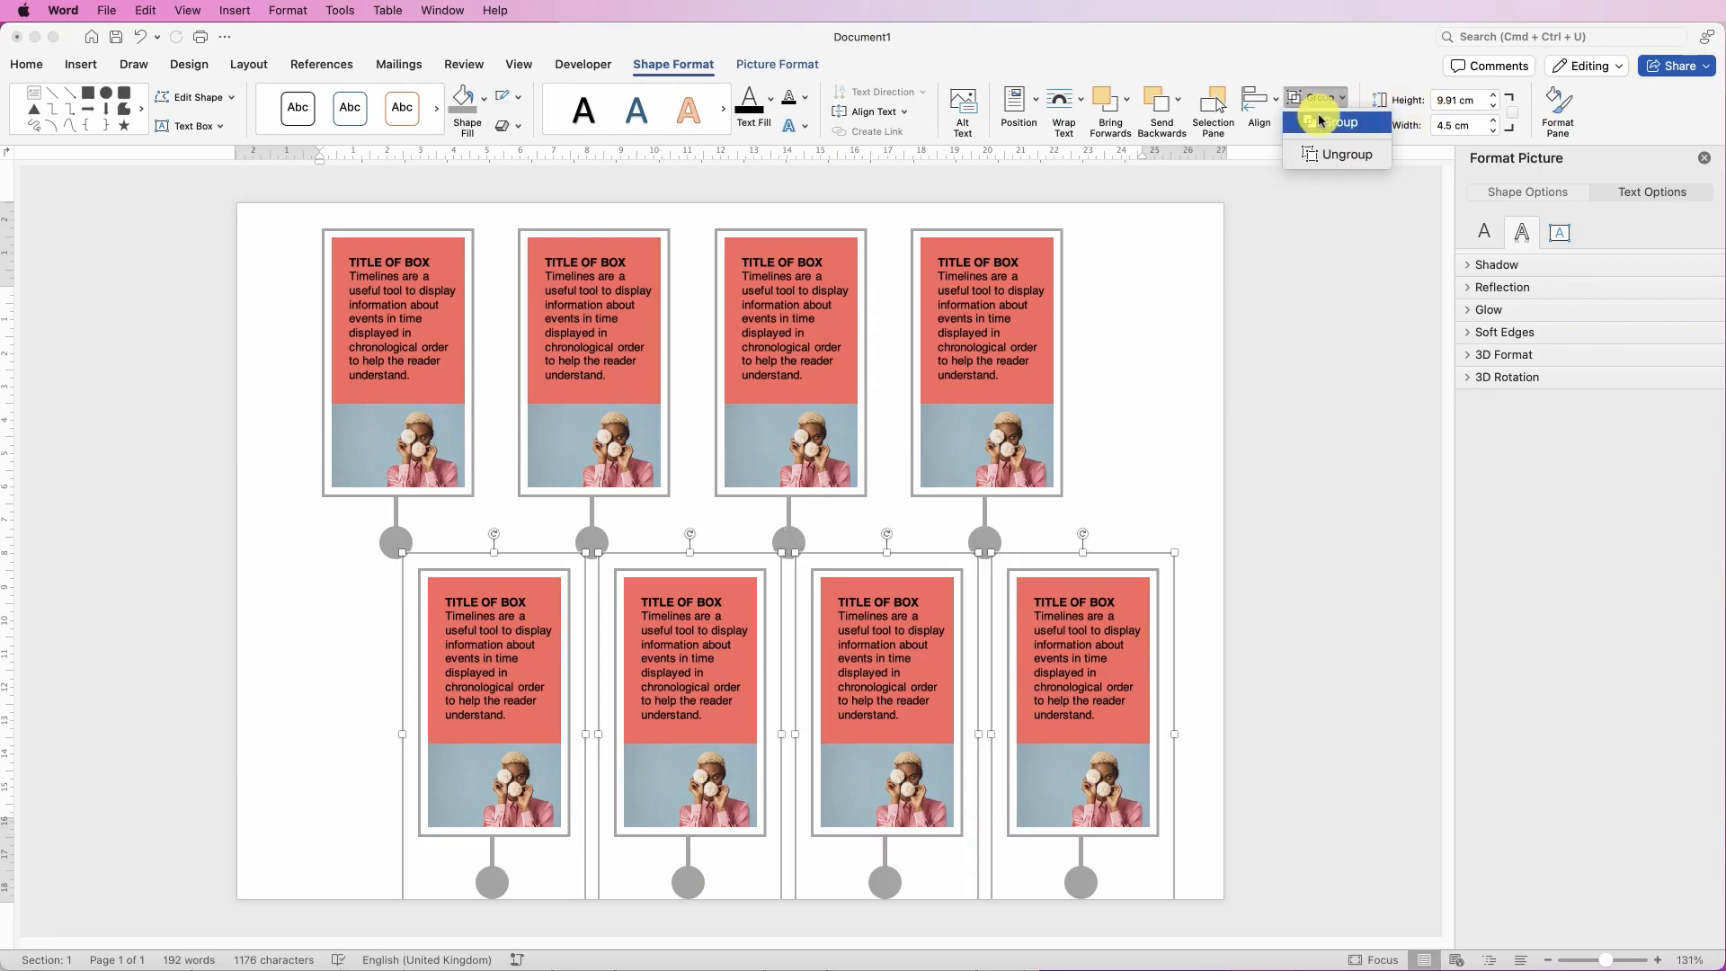
pyautogui.click(1297, 158)
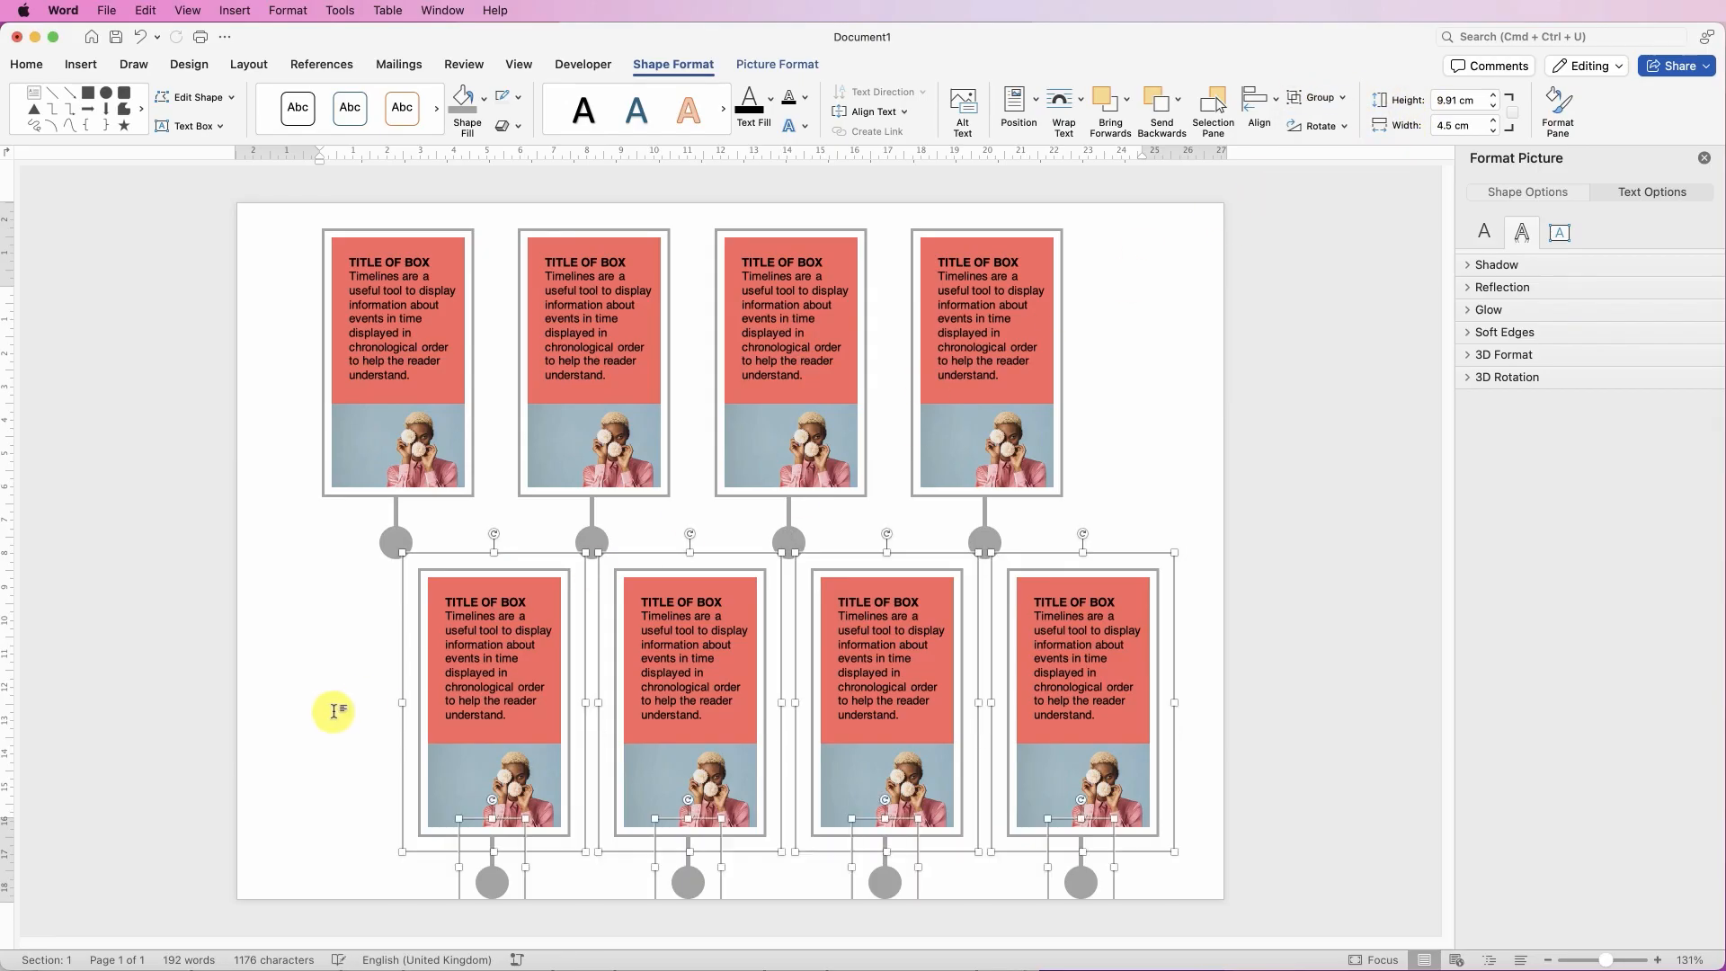
pyautogui.click(320, 705)
# Move the first lower entry's connector and circle above its text box and rotate them 180 degrees
pyautogui.moveTo(499, 887); pyautogui.dragTo(496, 548)
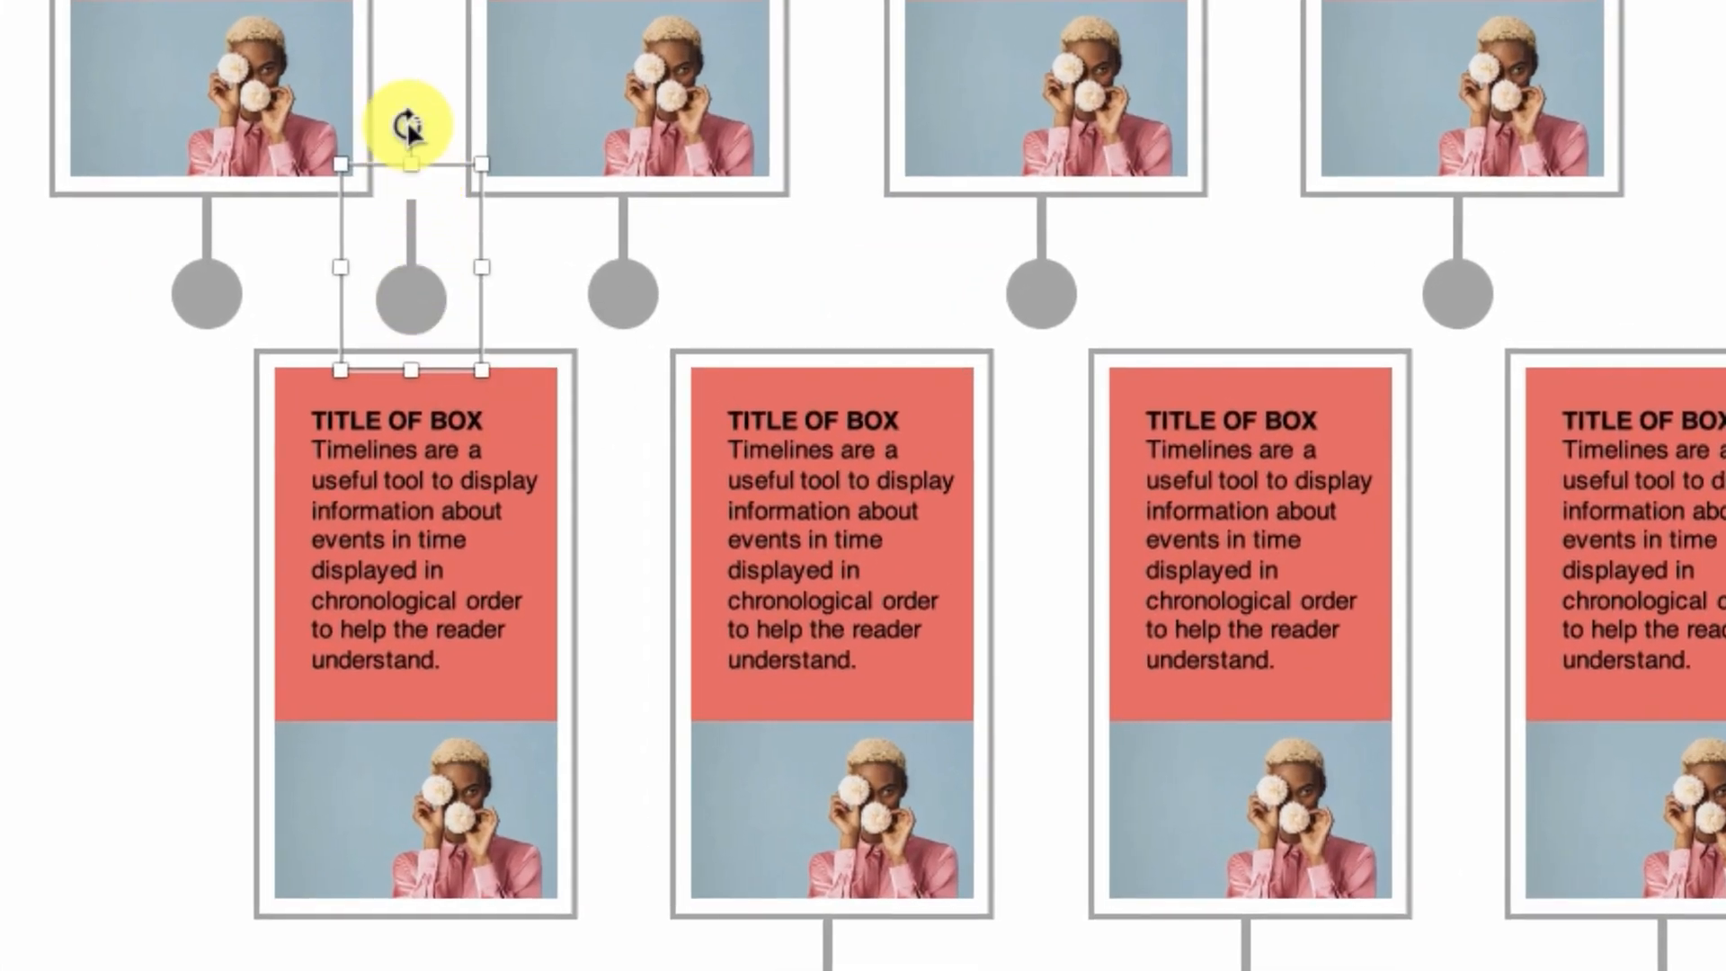
pyautogui.moveTo(404, 127); pyautogui.dragTo(413, 385)
pyautogui.moveTo(406, 239); pyautogui.dragTo(409, 255)
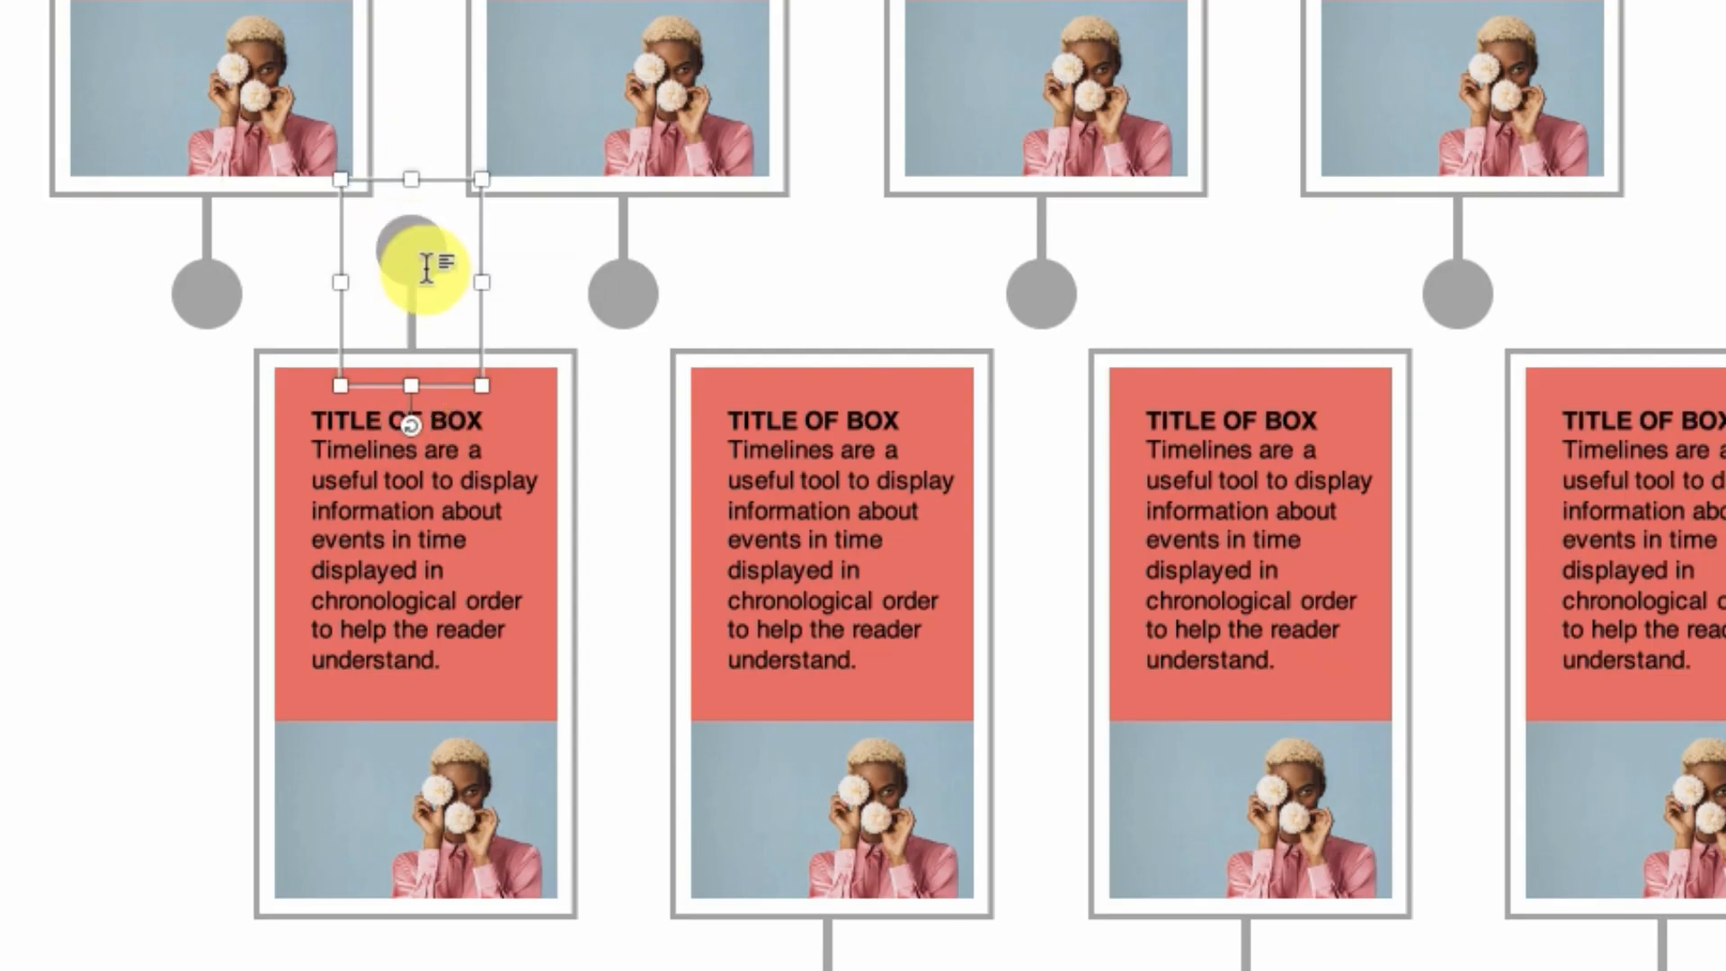
# Align the first lower entry's flipped connector and box to centre, group them, and treat the other three lower entries the same way
pyautogui.keyDown('shift'); pyautogui.click(420, 561); pyautogui.keyUp('shift')
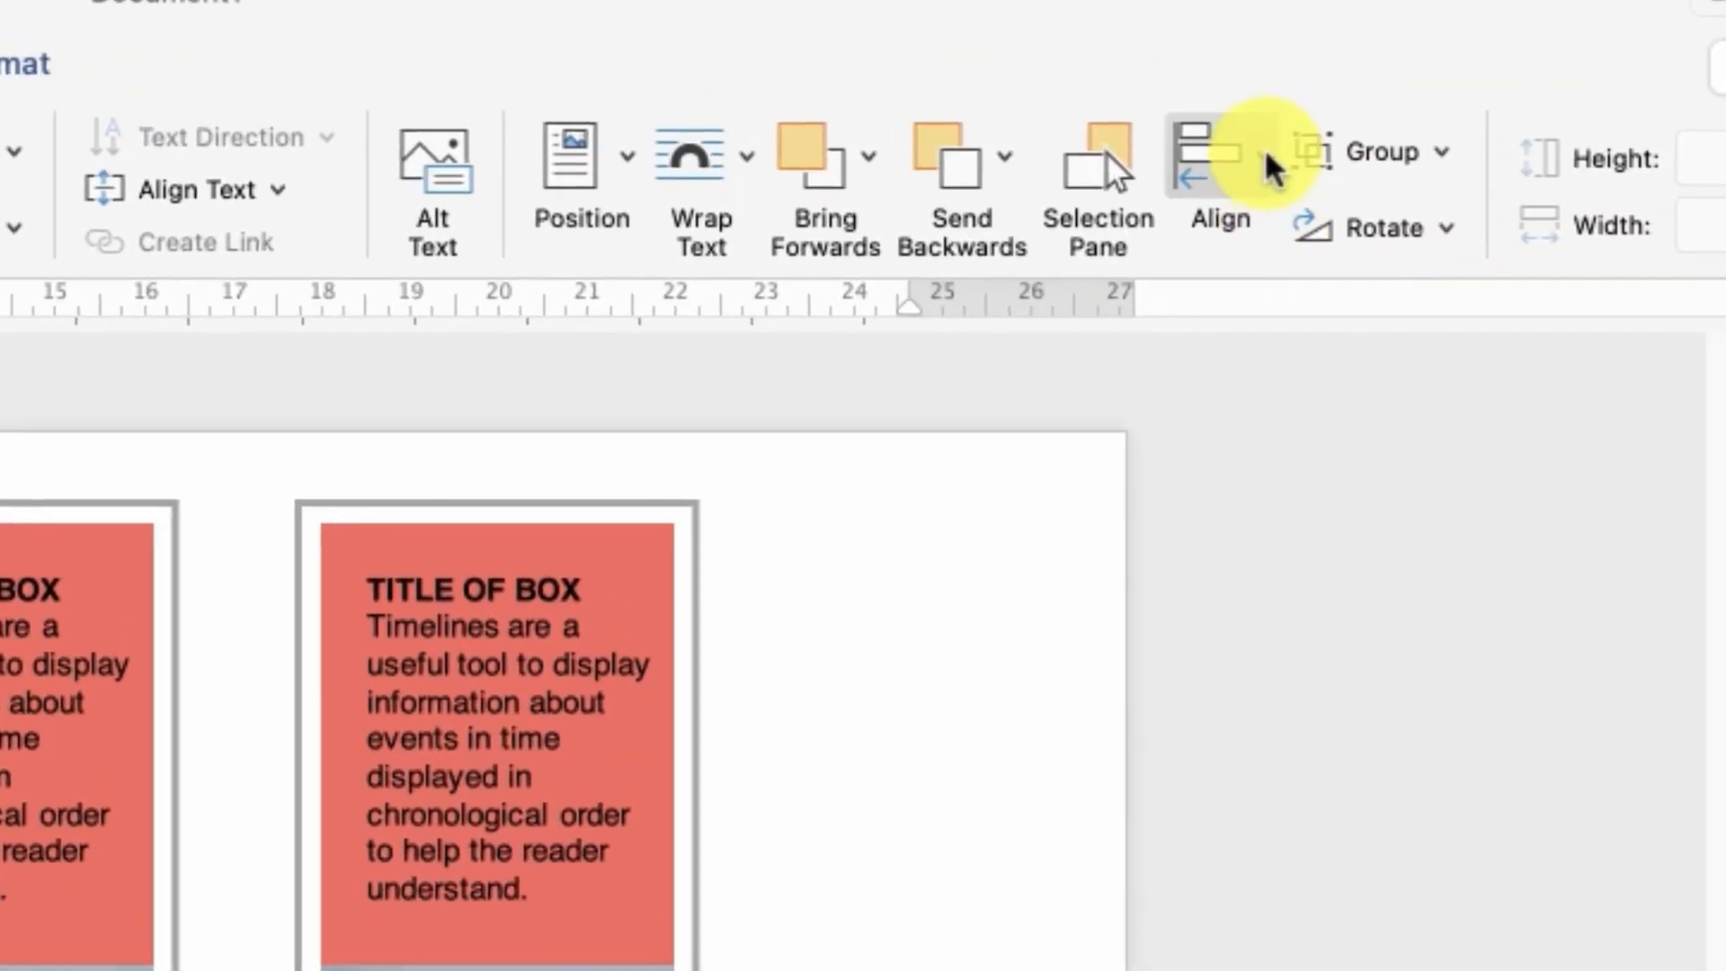
pyautogui.click(1267, 160)
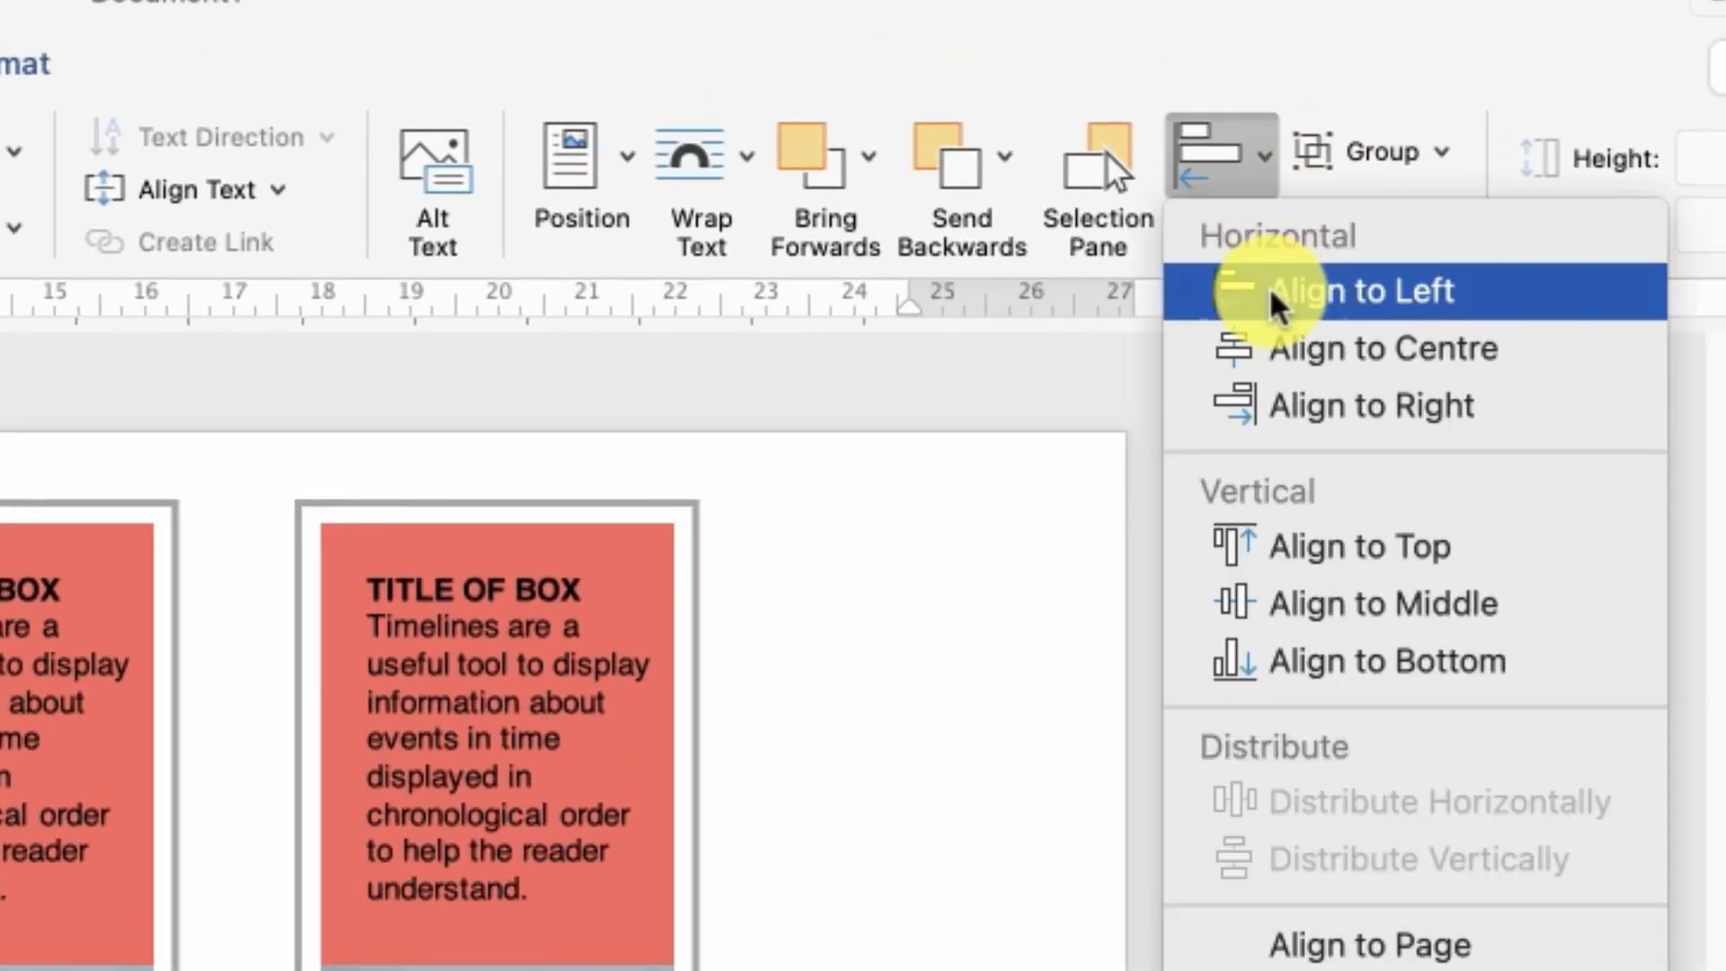
pyautogui.click(1254, 349)
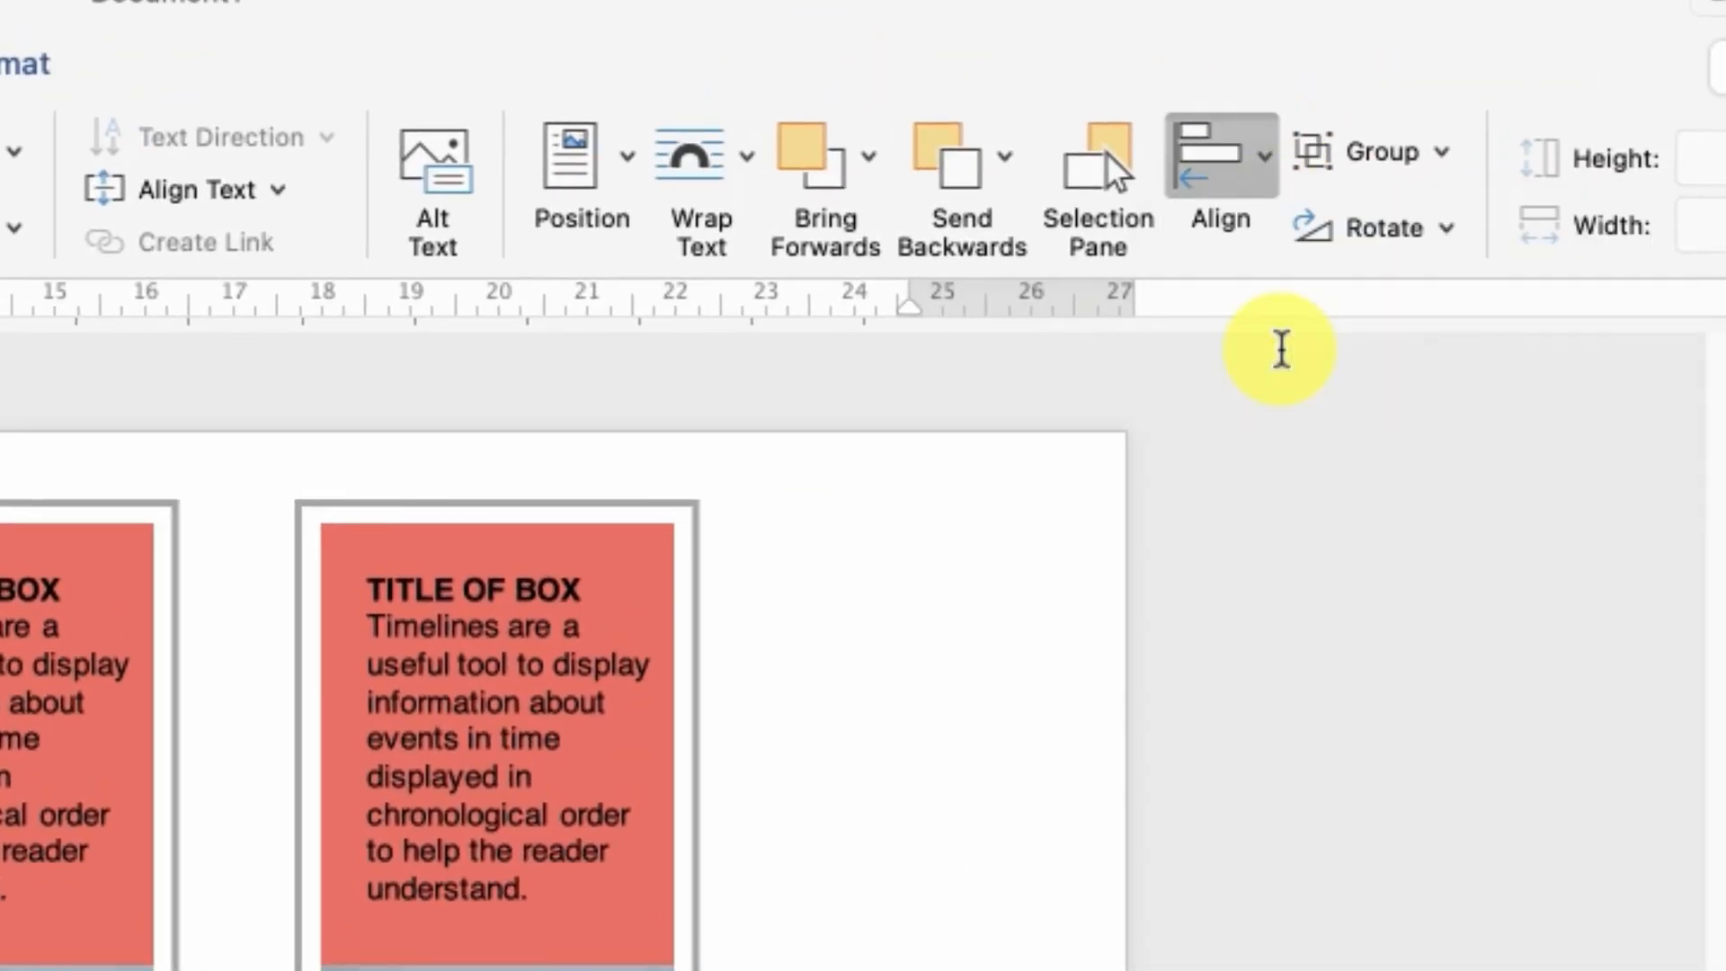
pyautogui.click(1448, 163)
pyautogui.click(1407, 212)
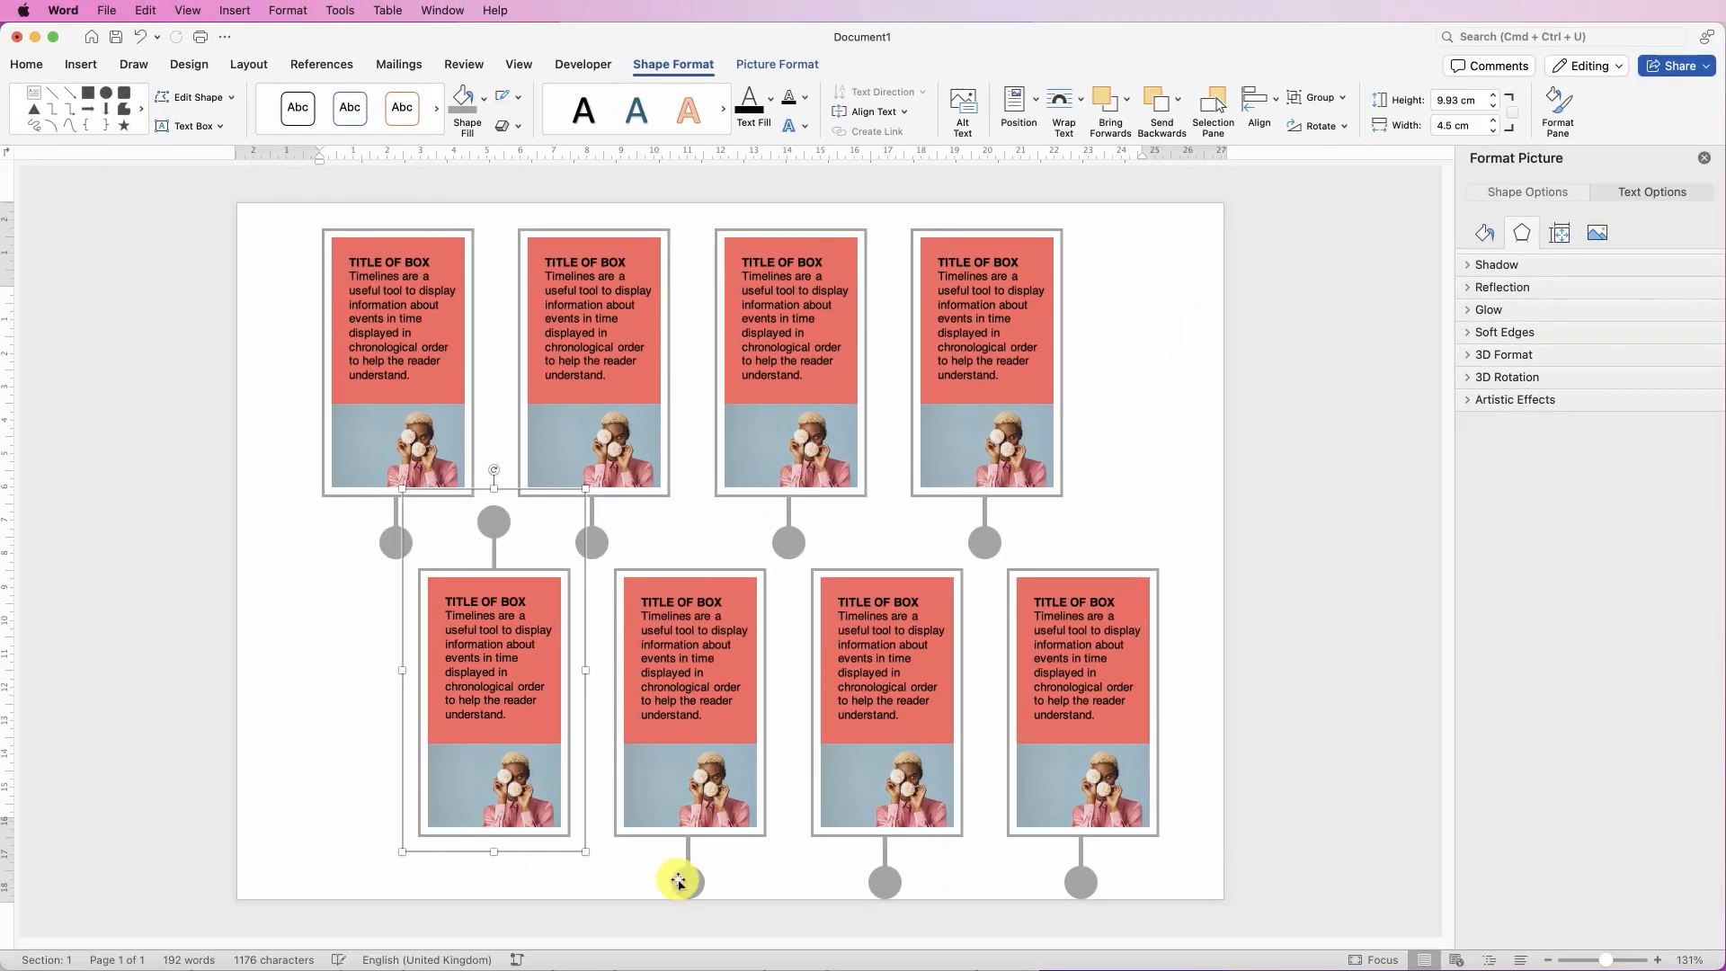
pyautogui.click(686, 883)
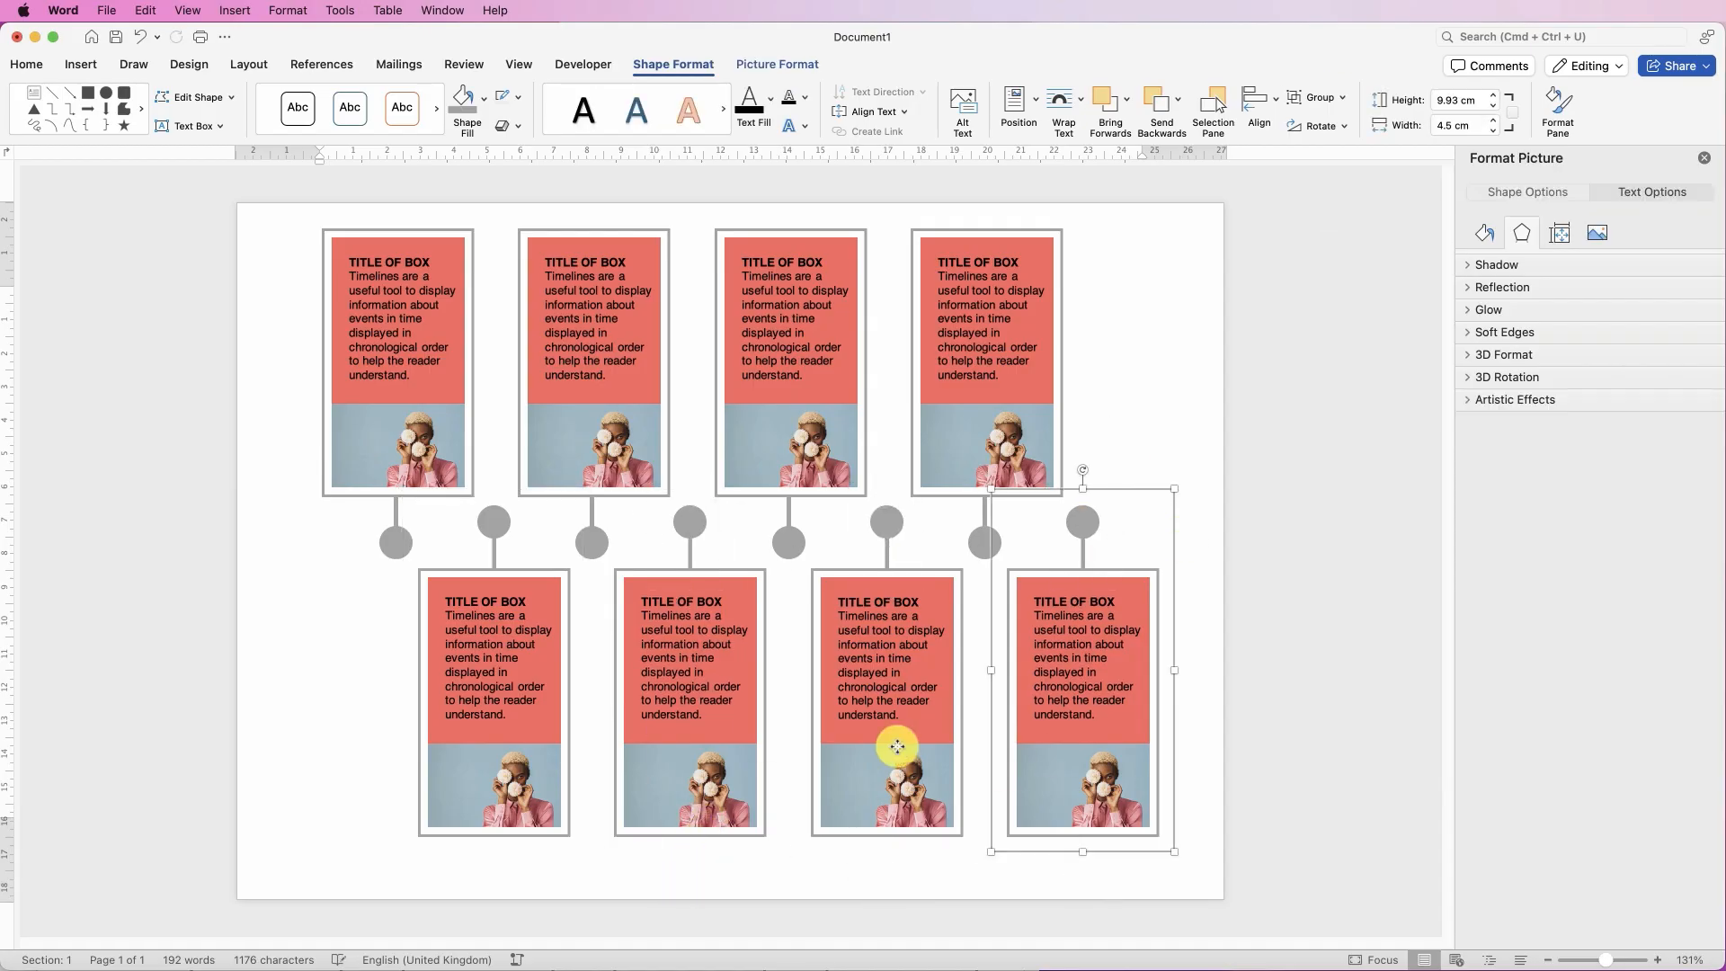
# Group the four lower entries and move the row down to about 9.7 cm from the top, lining its circles up with the upper row's
pyautogui.keyDown('shift'); pyautogui.click(894, 750); pyautogui.keyUp('shift')
pyautogui.keyDown('shift'); pyautogui.click(685, 748); pyautogui.keyUp('shift')
pyautogui.keyDown('shift'); pyautogui.click(520, 745); pyautogui.keyUp('shift')
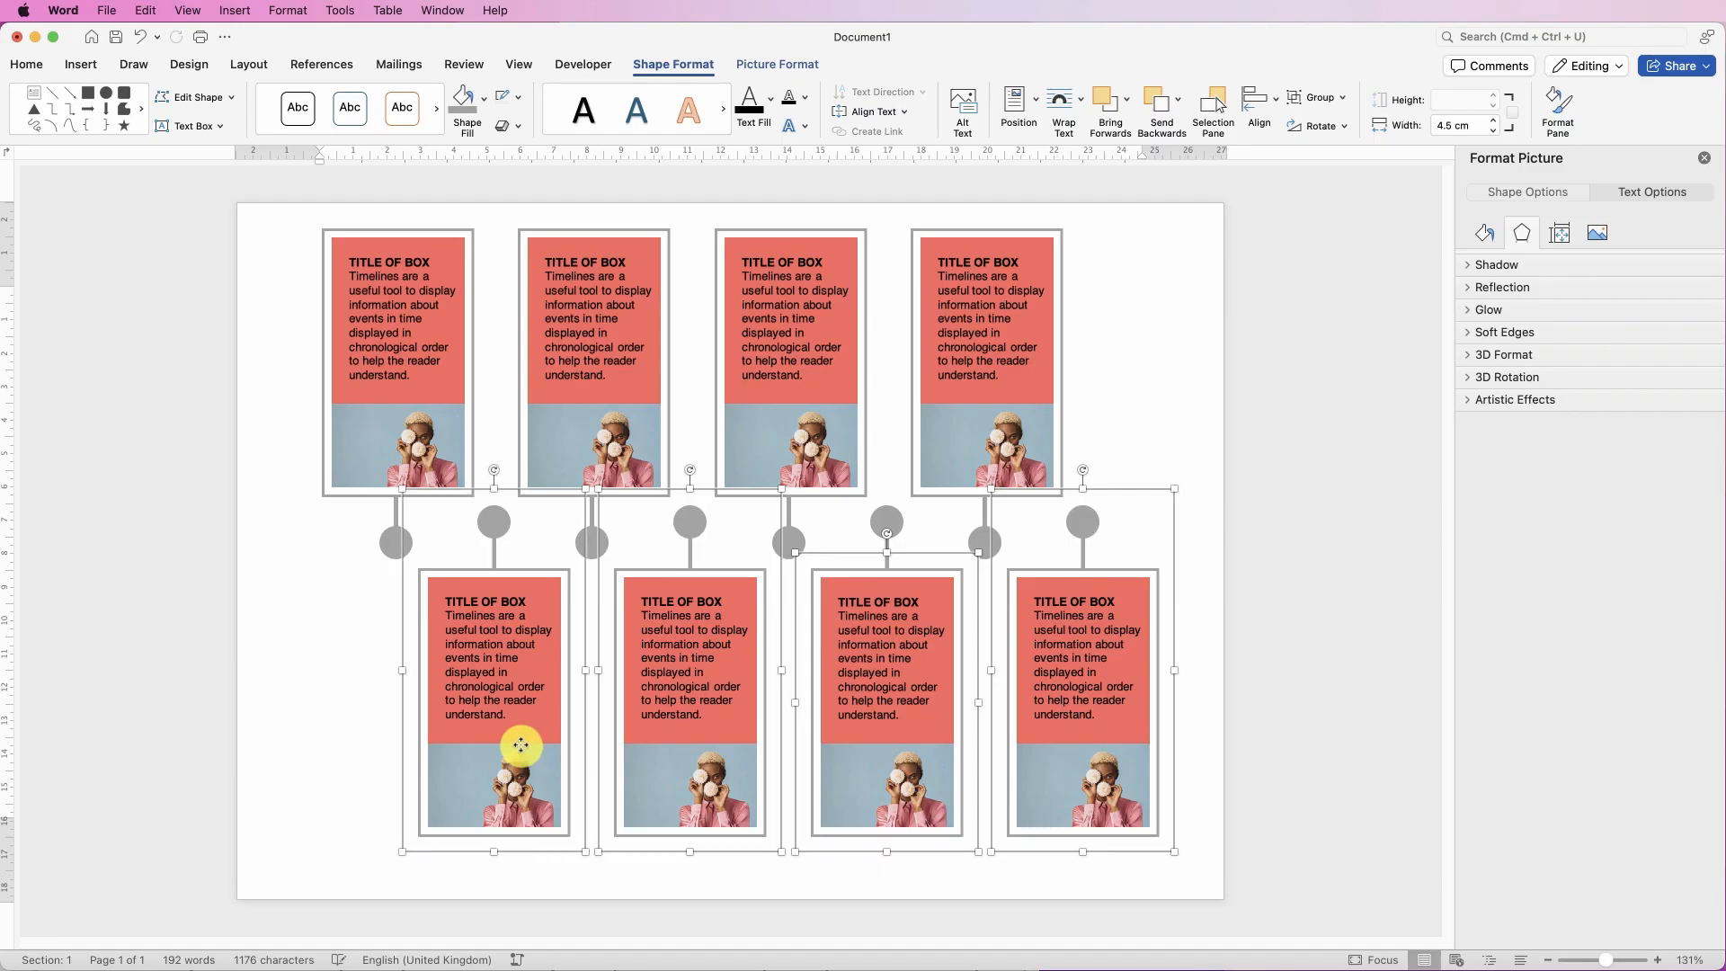
pyautogui.click(1344, 99)
pyautogui.click(1337, 126)
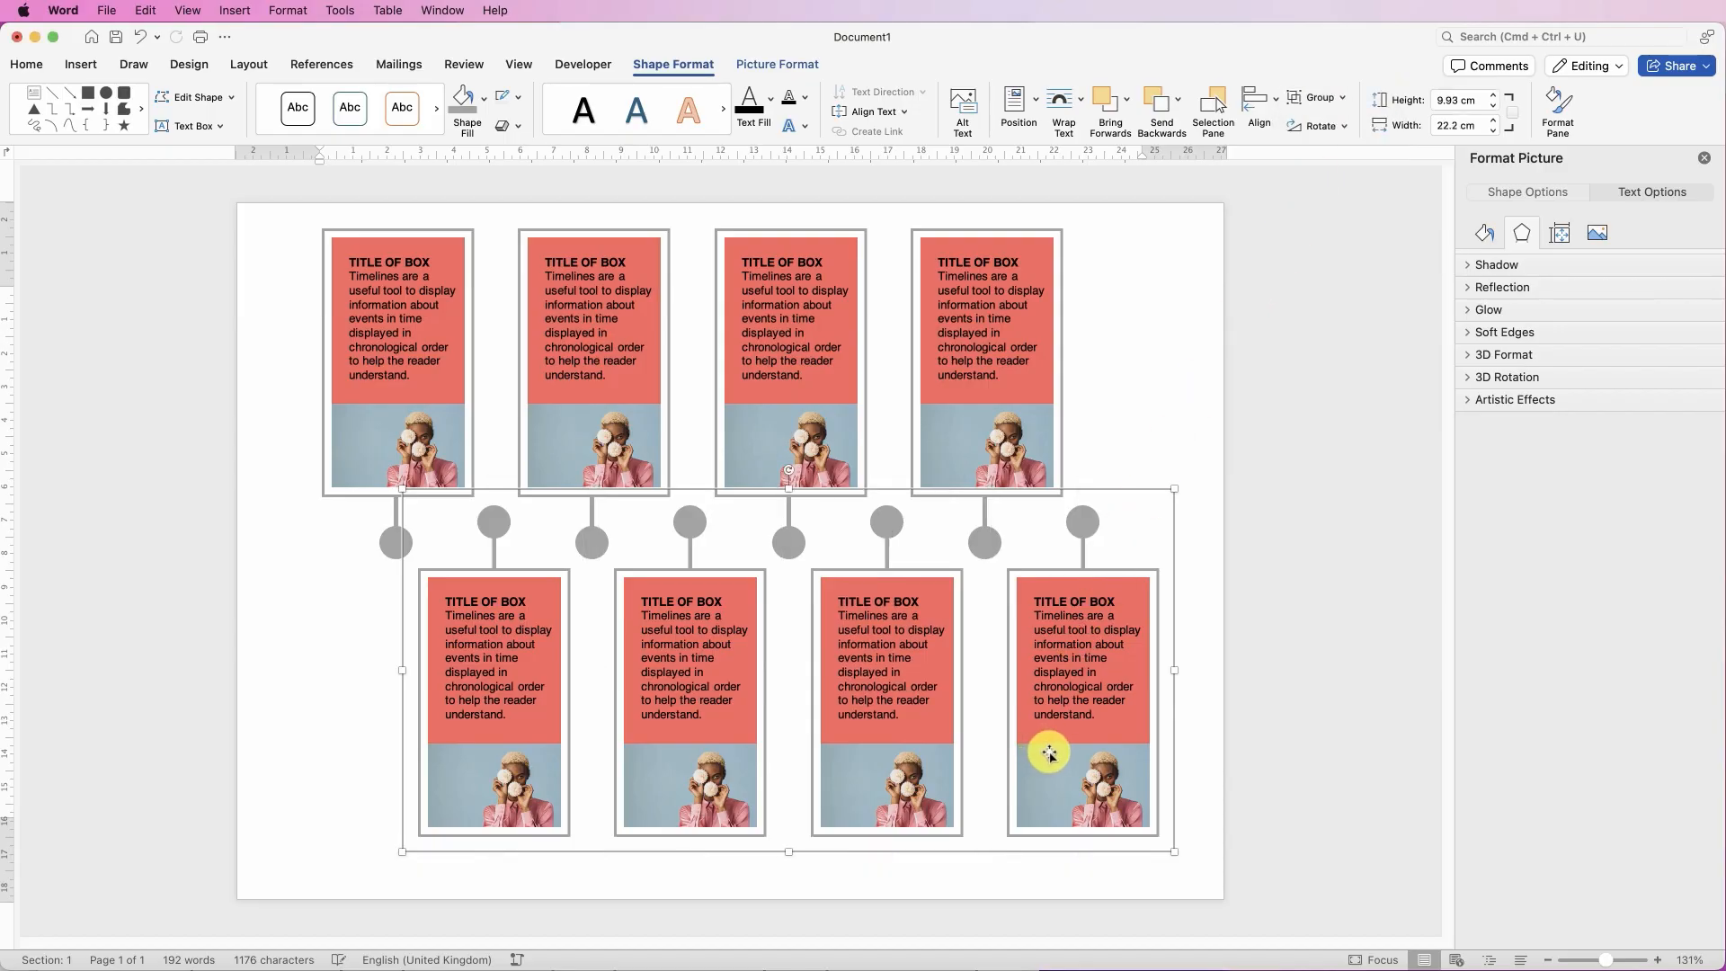
pyautogui.moveTo(1049, 753); pyautogui.dragTo(1048, 768)
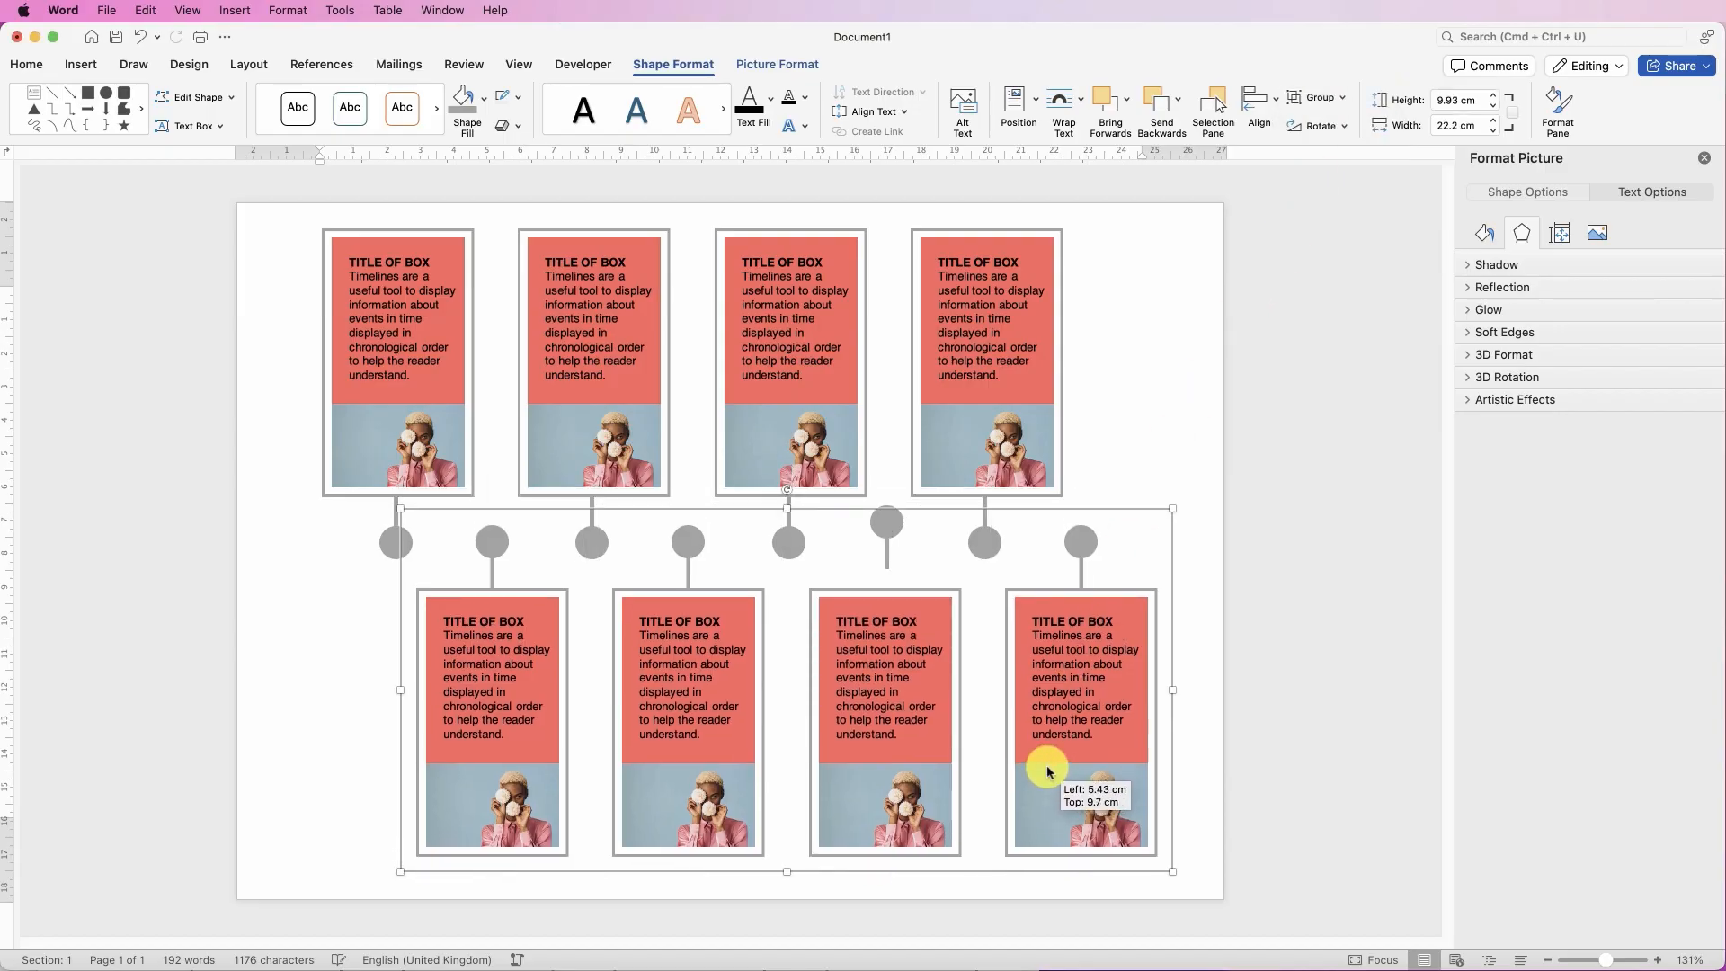
pyautogui.moveTo(1000, 377); pyautogui.dragTo(996, 395)
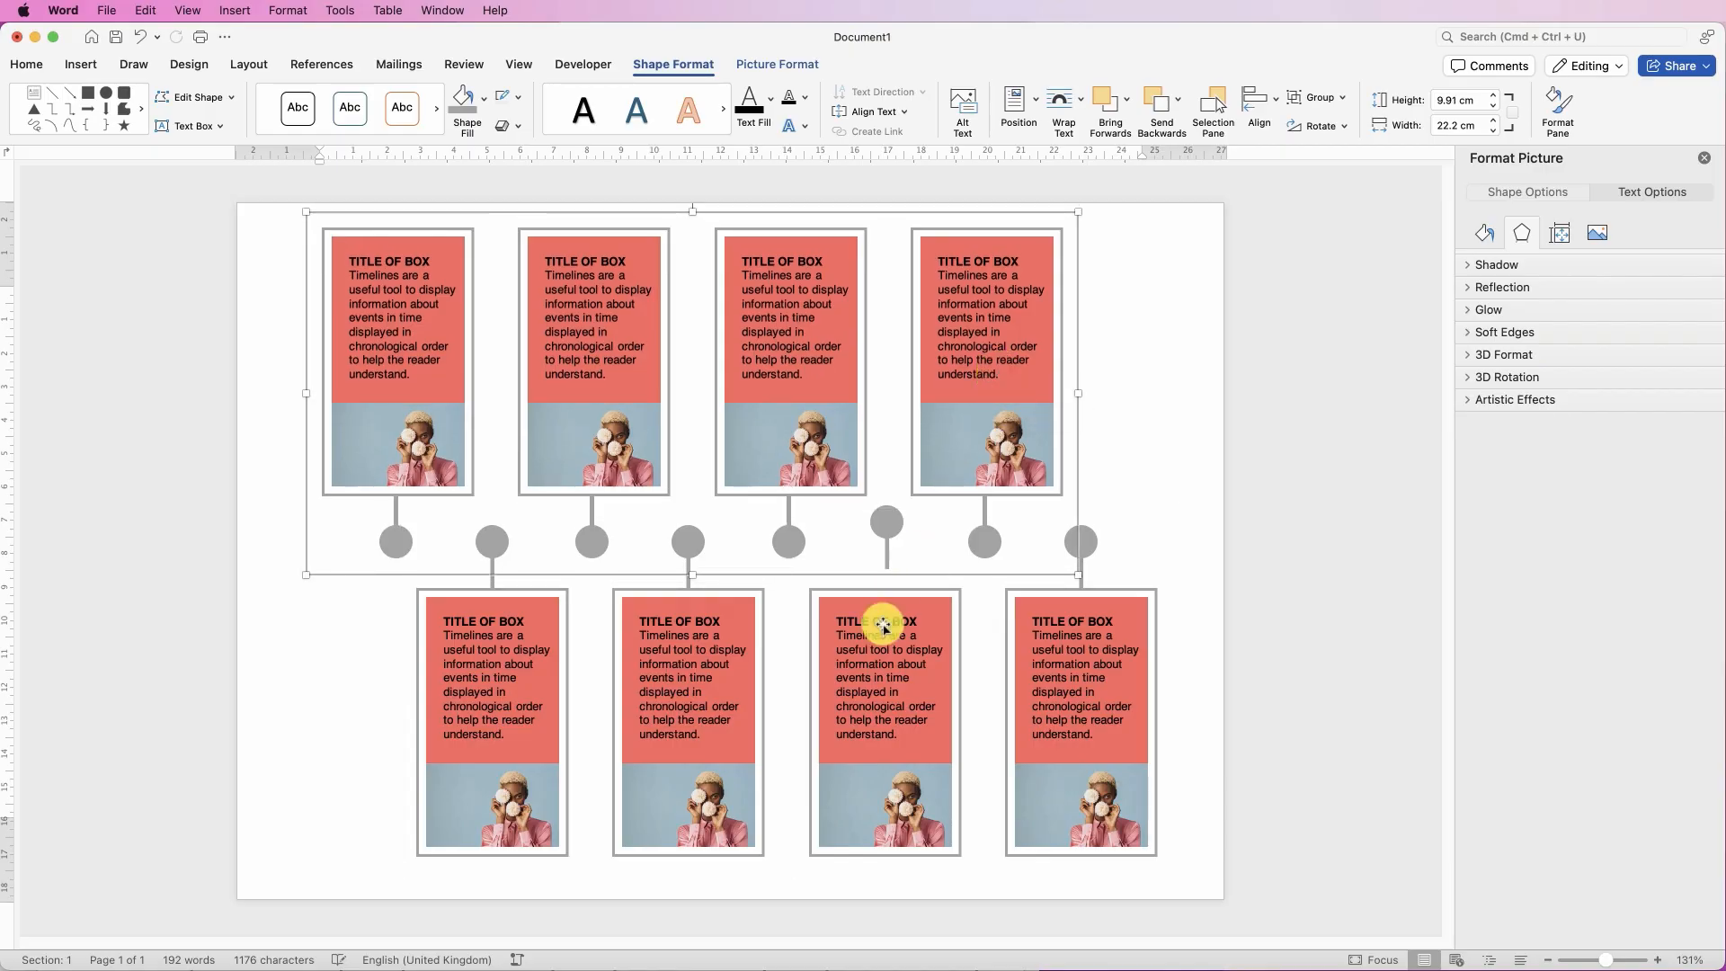
# Ungroup the lower row and move the third entry's misplaced connector and circle down to meet its box
pyautogui.click(883, 625)
pyautogui.click(1345, 101)
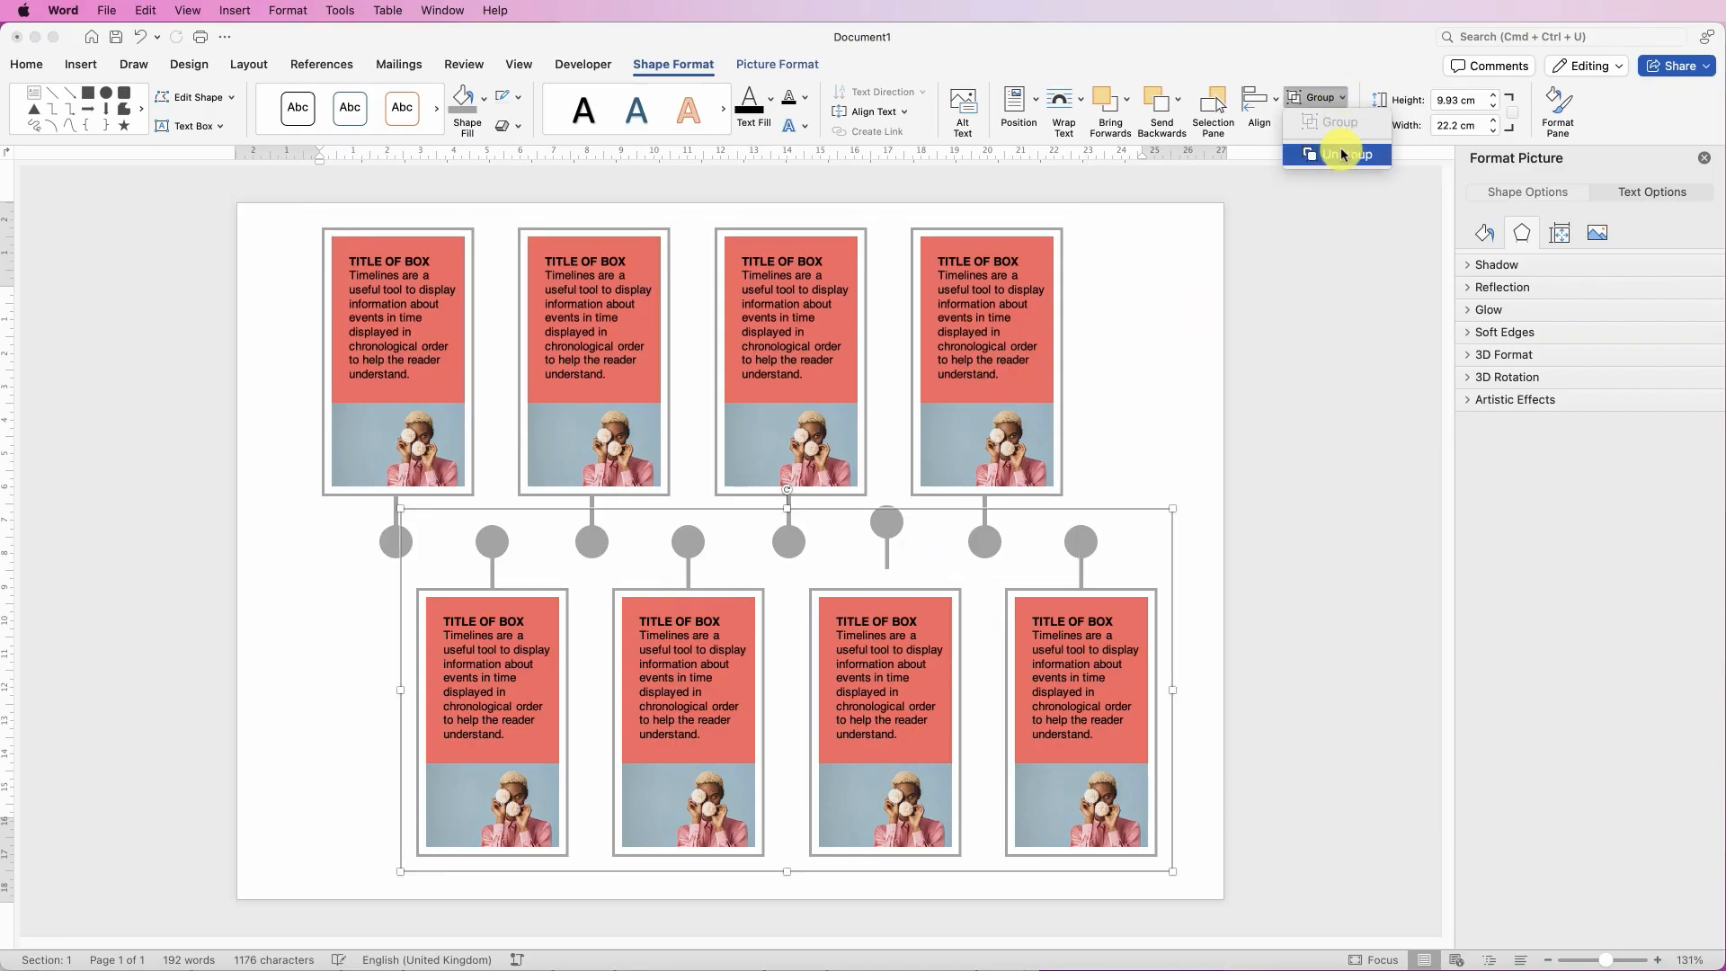
pyautogui.click(1330, 154)
pyautogui.moveTo(886, 528)
pyautogui.mouseDown()
pyautogui.moveTo(886, 643)
pyautogui.moveTo(886, 527)
pyautogui.moveTo(886, 543)
pyautogui.mouseUp()
# Align the third lower entry's connector and box to centre and group them into one object
pyautogui.keyDown('shift'); pyautogui.click(881, 663); pyautogui.keyUp('shift')
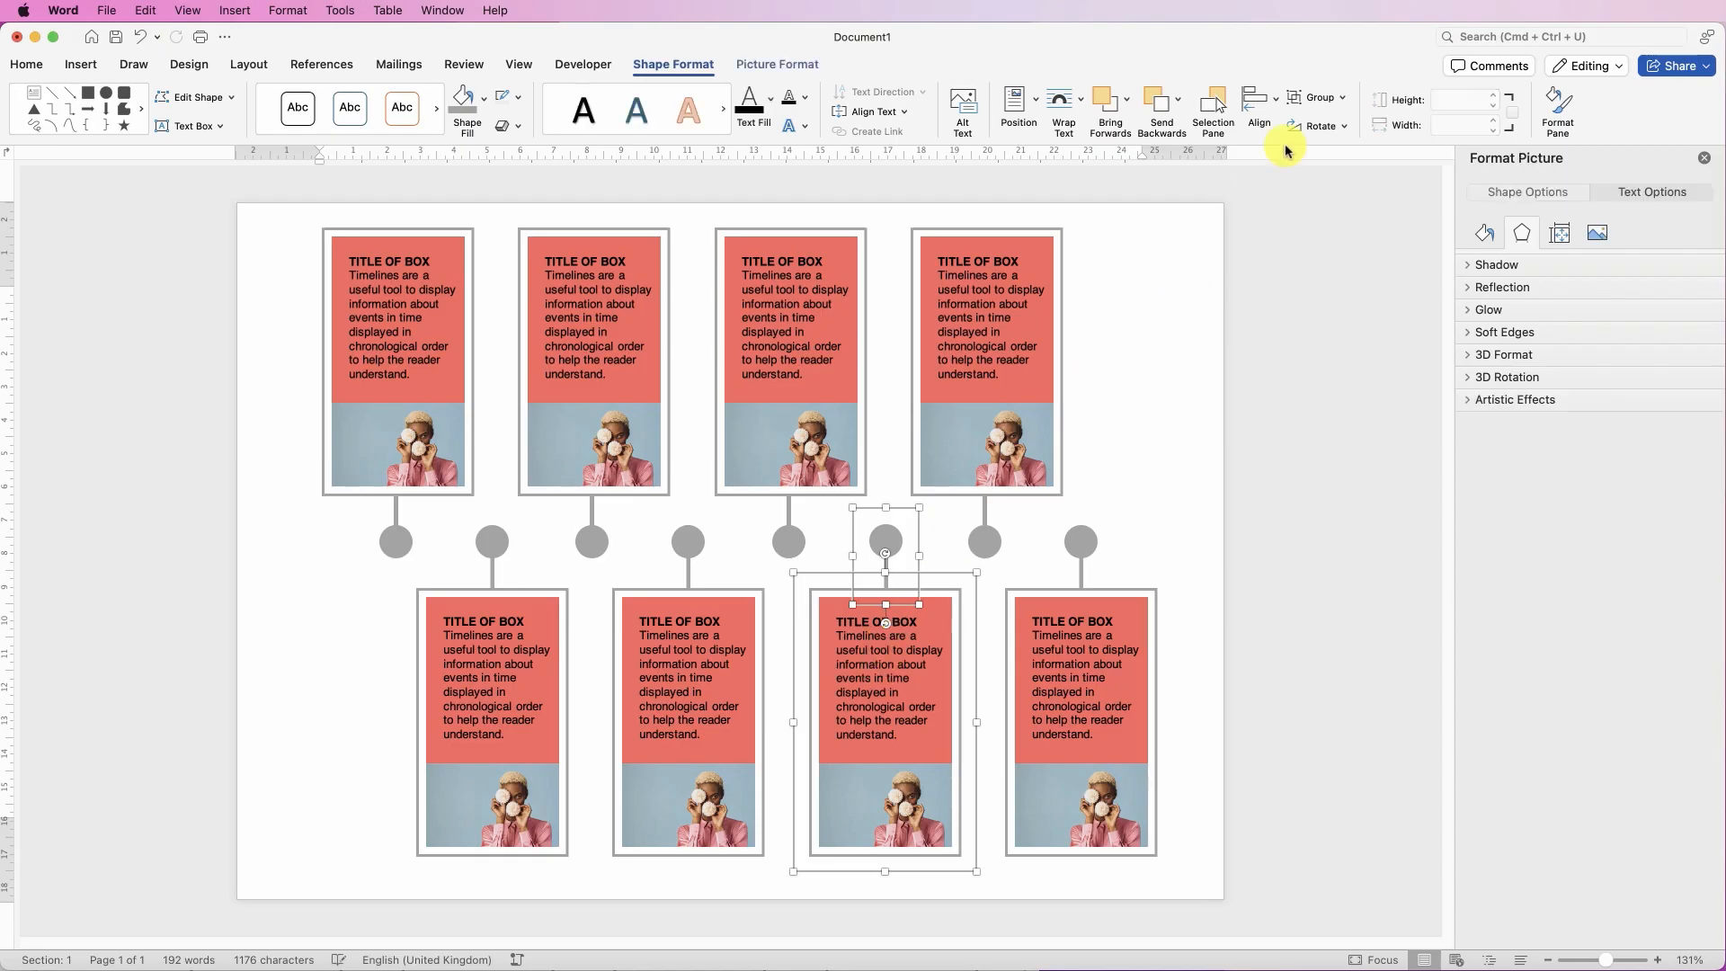
pyautogui.click(1276, 105)
pyautogui.click(1279, 170)
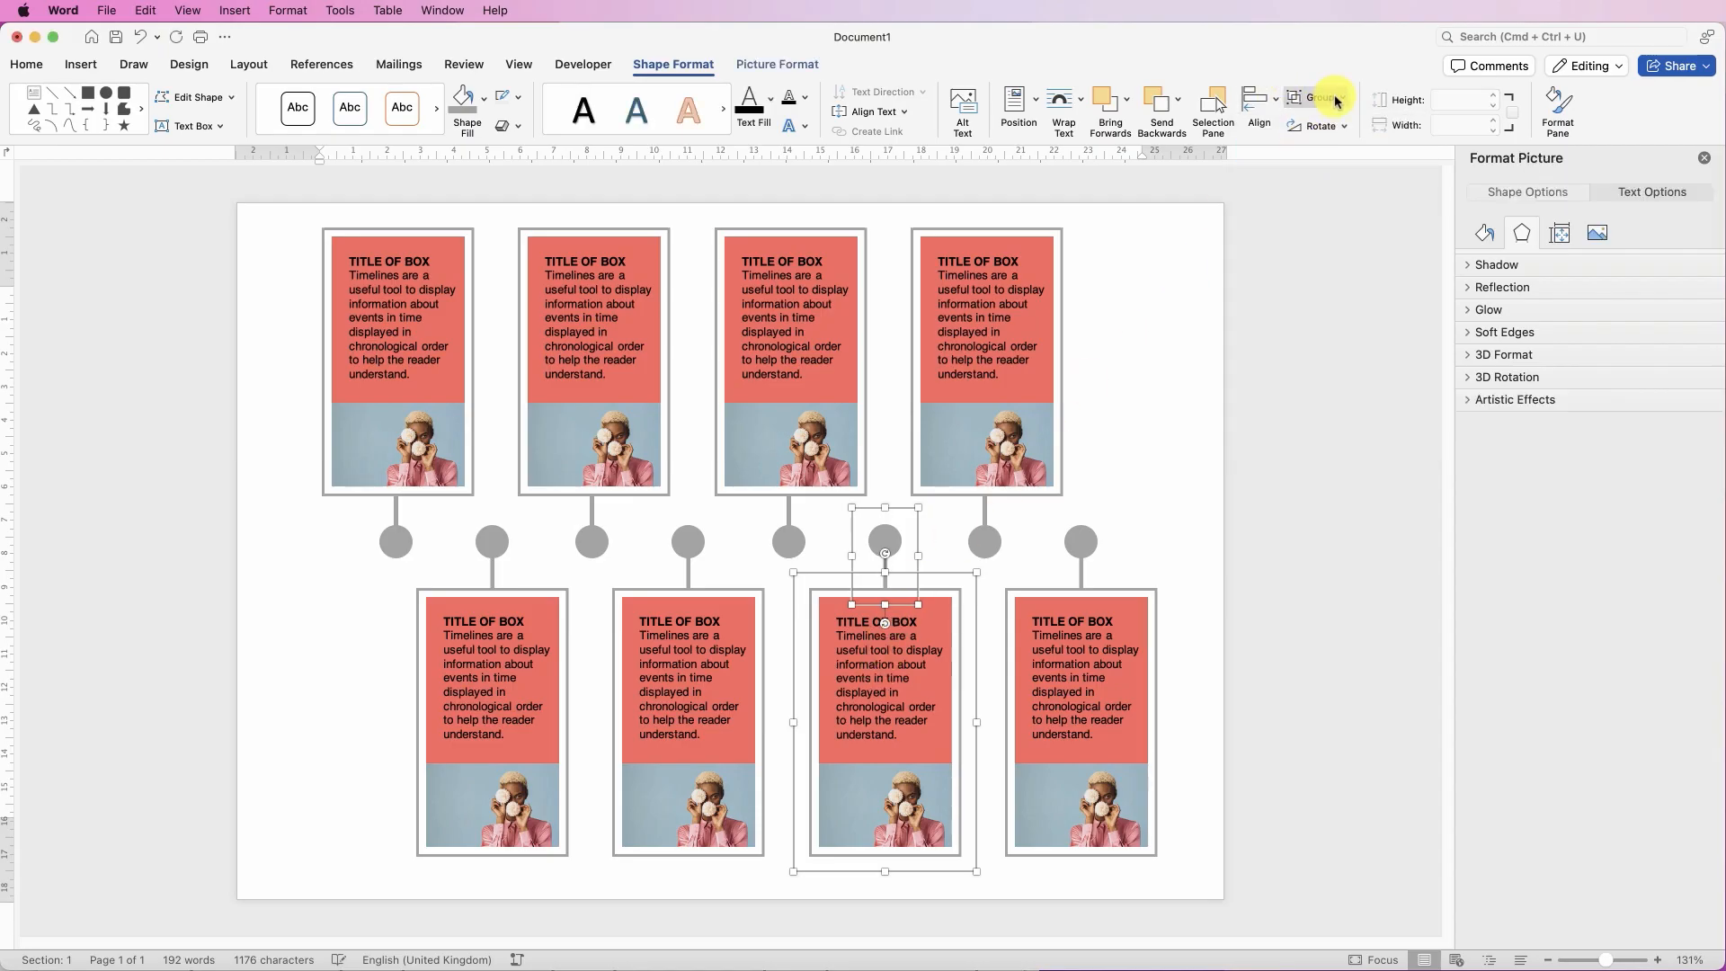
pyautogui.click(1320, 97)
pyautogui.click(1328, 126)
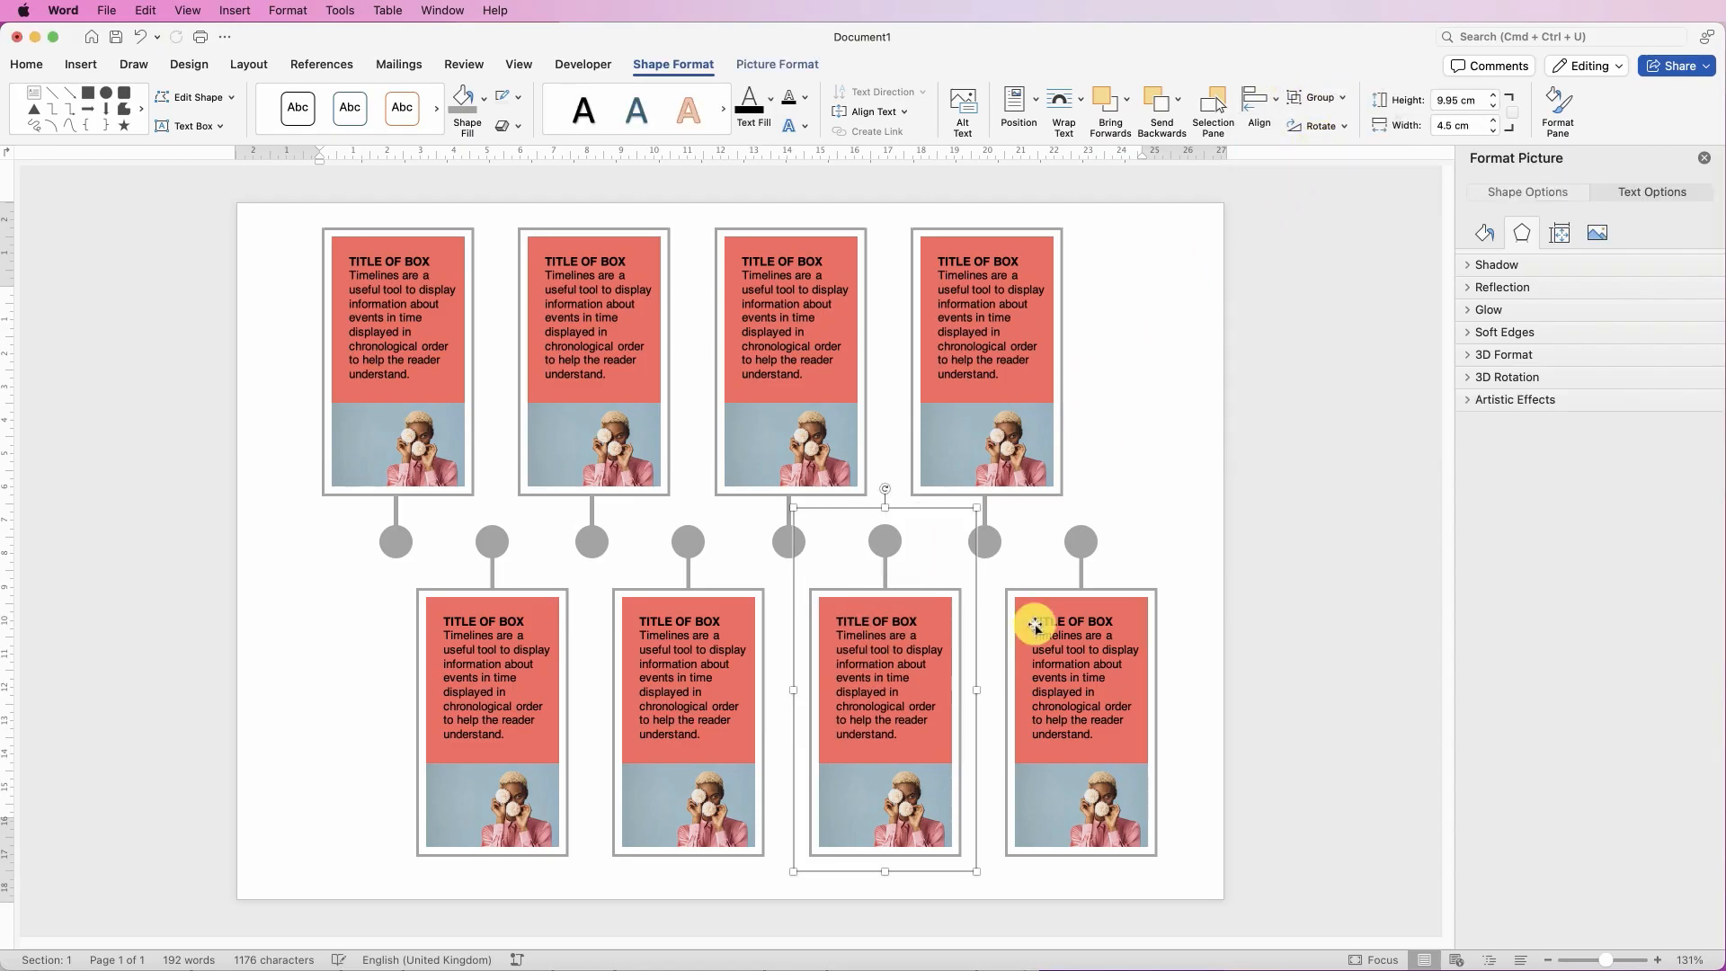
# Select all four corrected lower entries and group them into one object
pyautogui.keyDown('shift'); pyautogui.click(1049, 730); pyautogui.keyUp('shift')
pyautogui.keyDown('shift'); pyautogui.click(673, 719); pyautogui.keyUp('shift')
pyautogui.keyDown('shift'); pyautogui.click(508, 717); pyautogui.keyUp('shift')
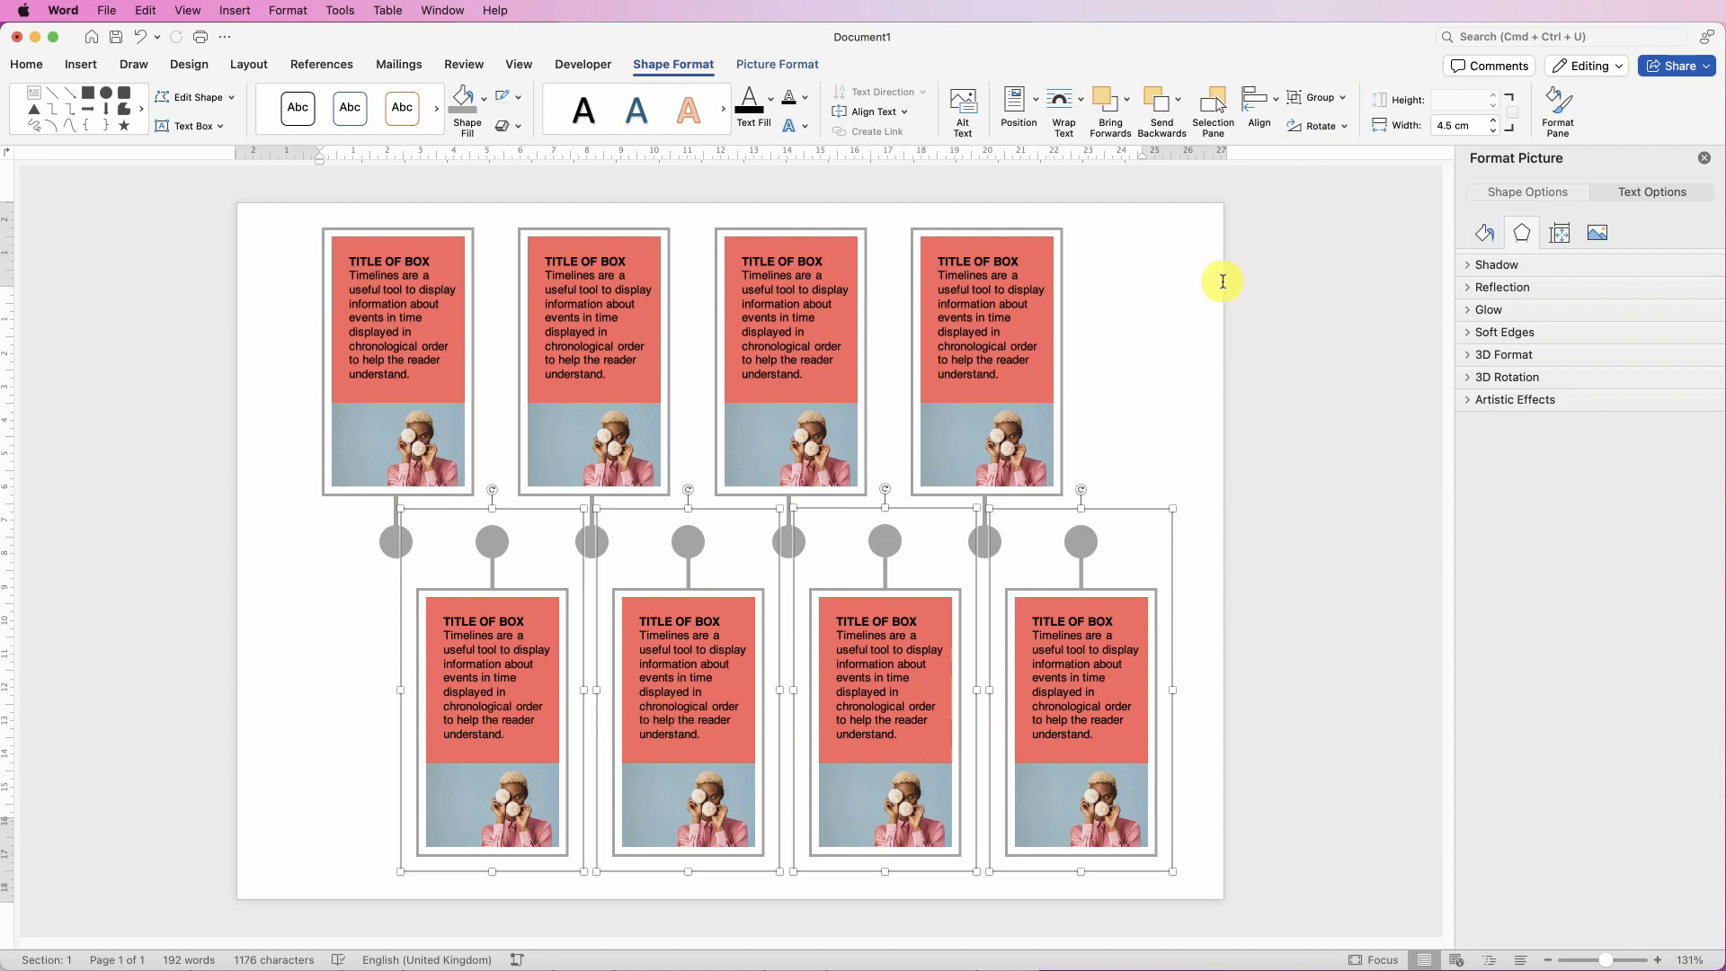
pyautogui.click(1344, 100)
pyautogui.click(1330, 127)
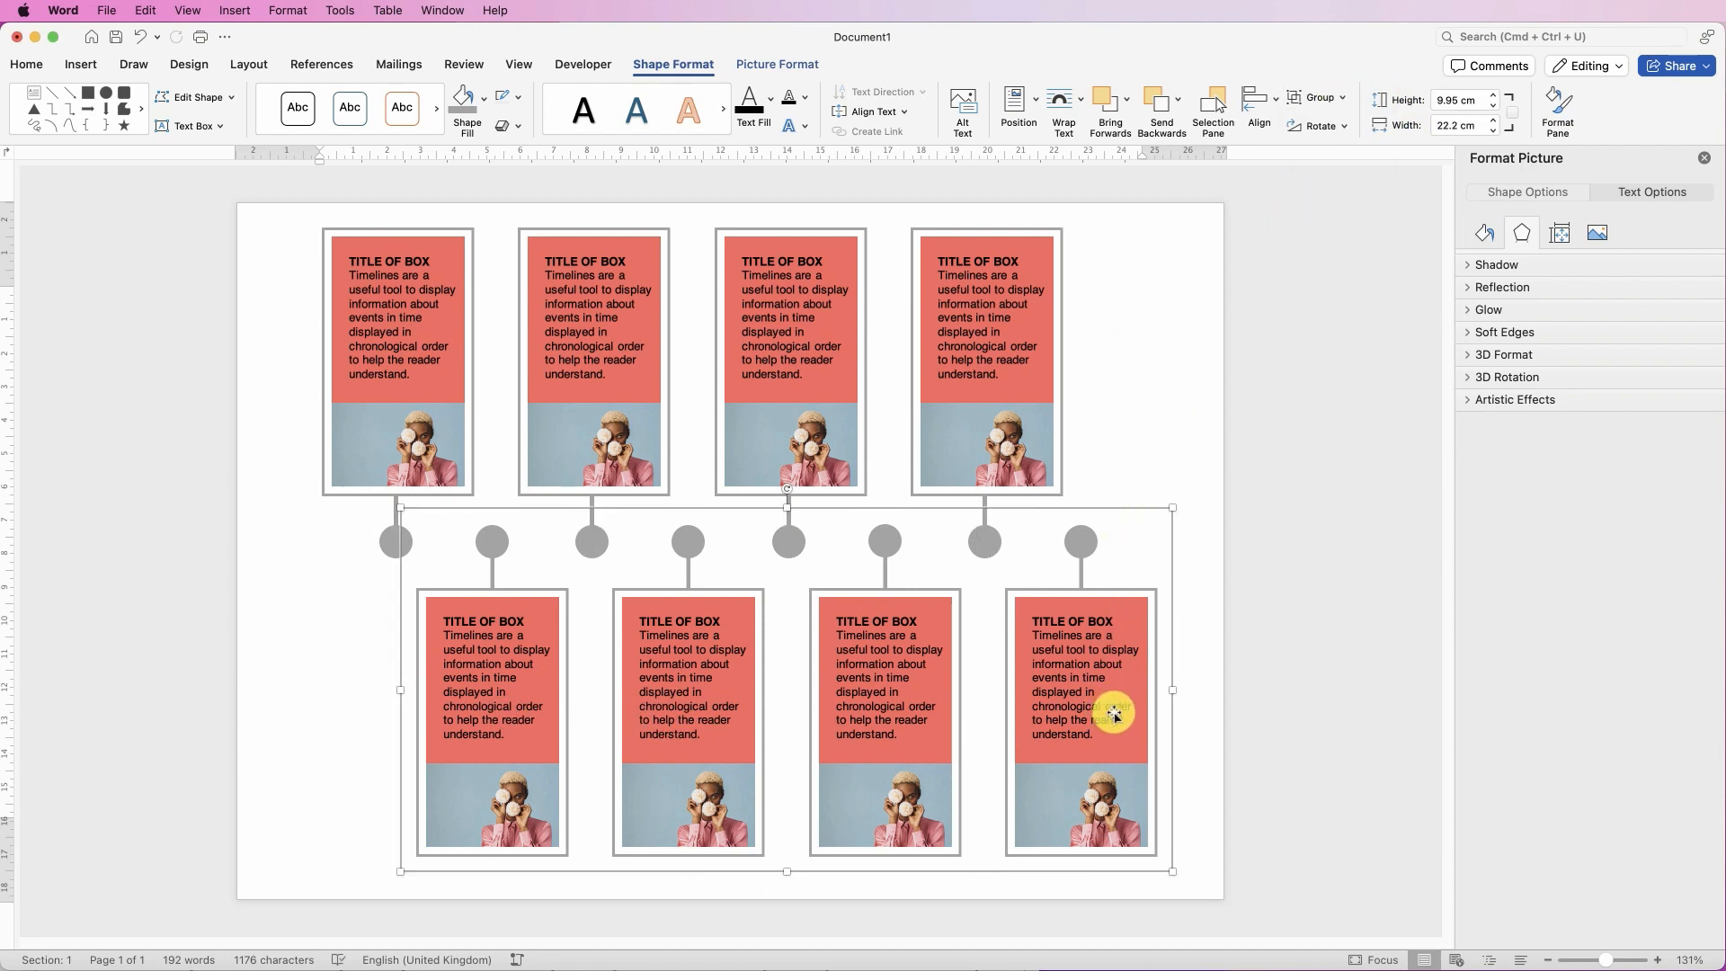
# Draw a thin horizontal rectangle about 20.73 cm wide and 0.15 cm high from the first circle to the last
pyautogui.click(83, 66)
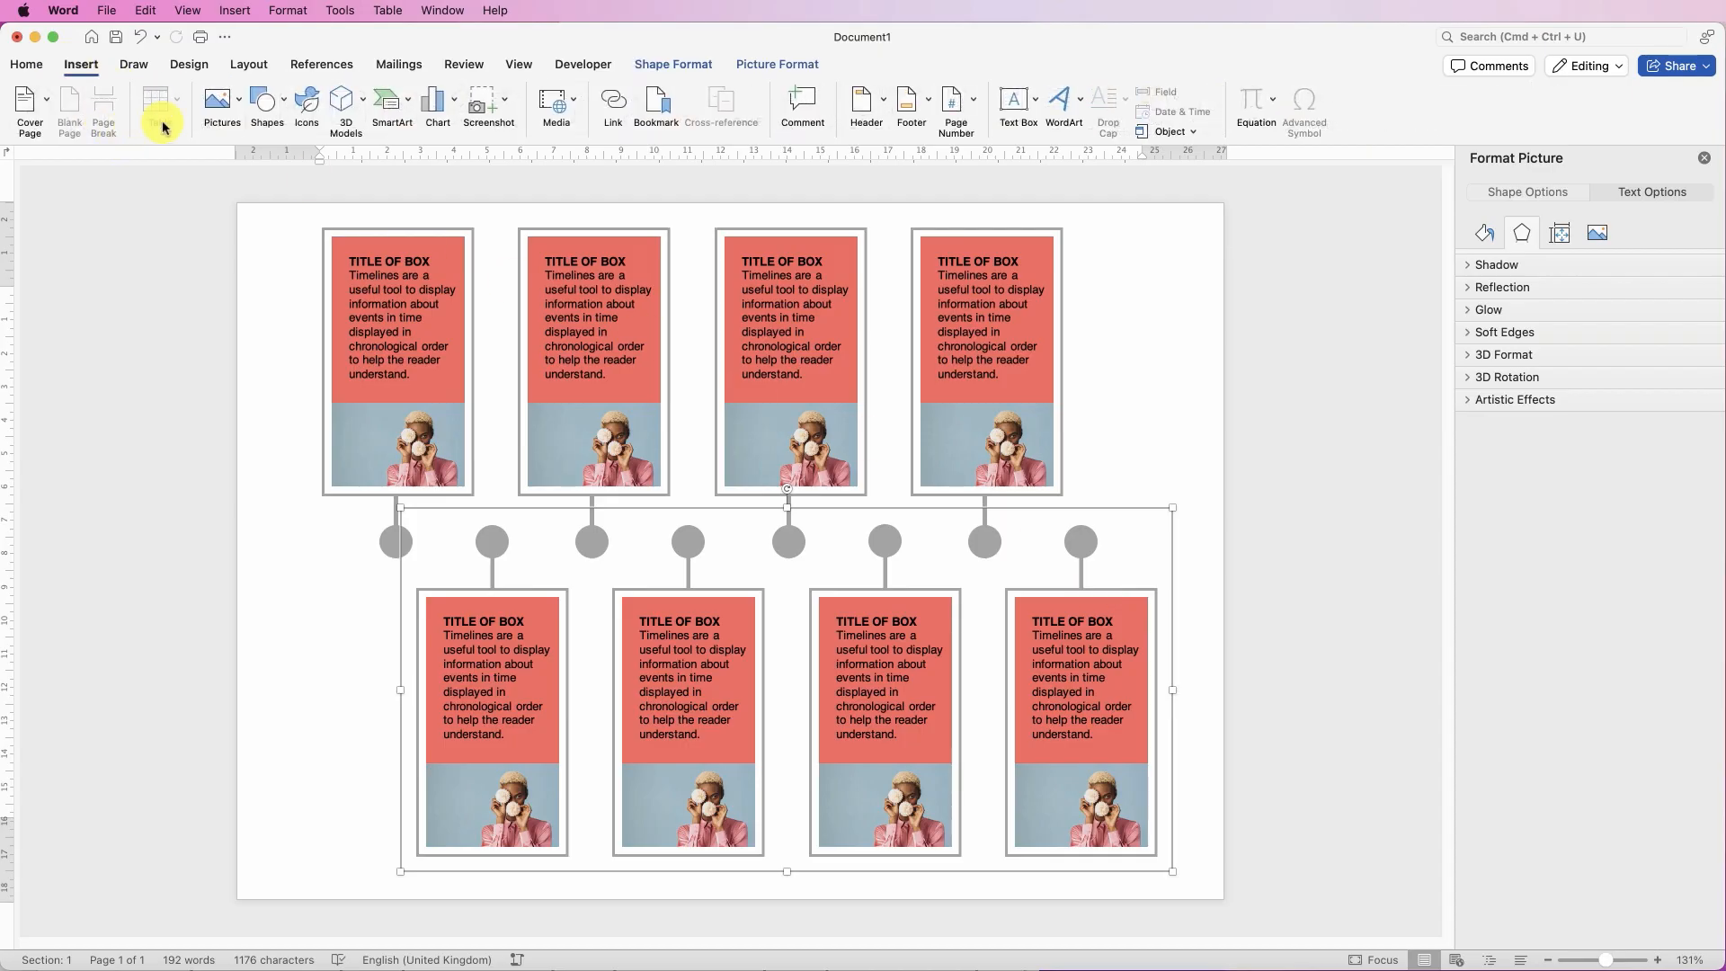
pyautogui.click(270, 101)
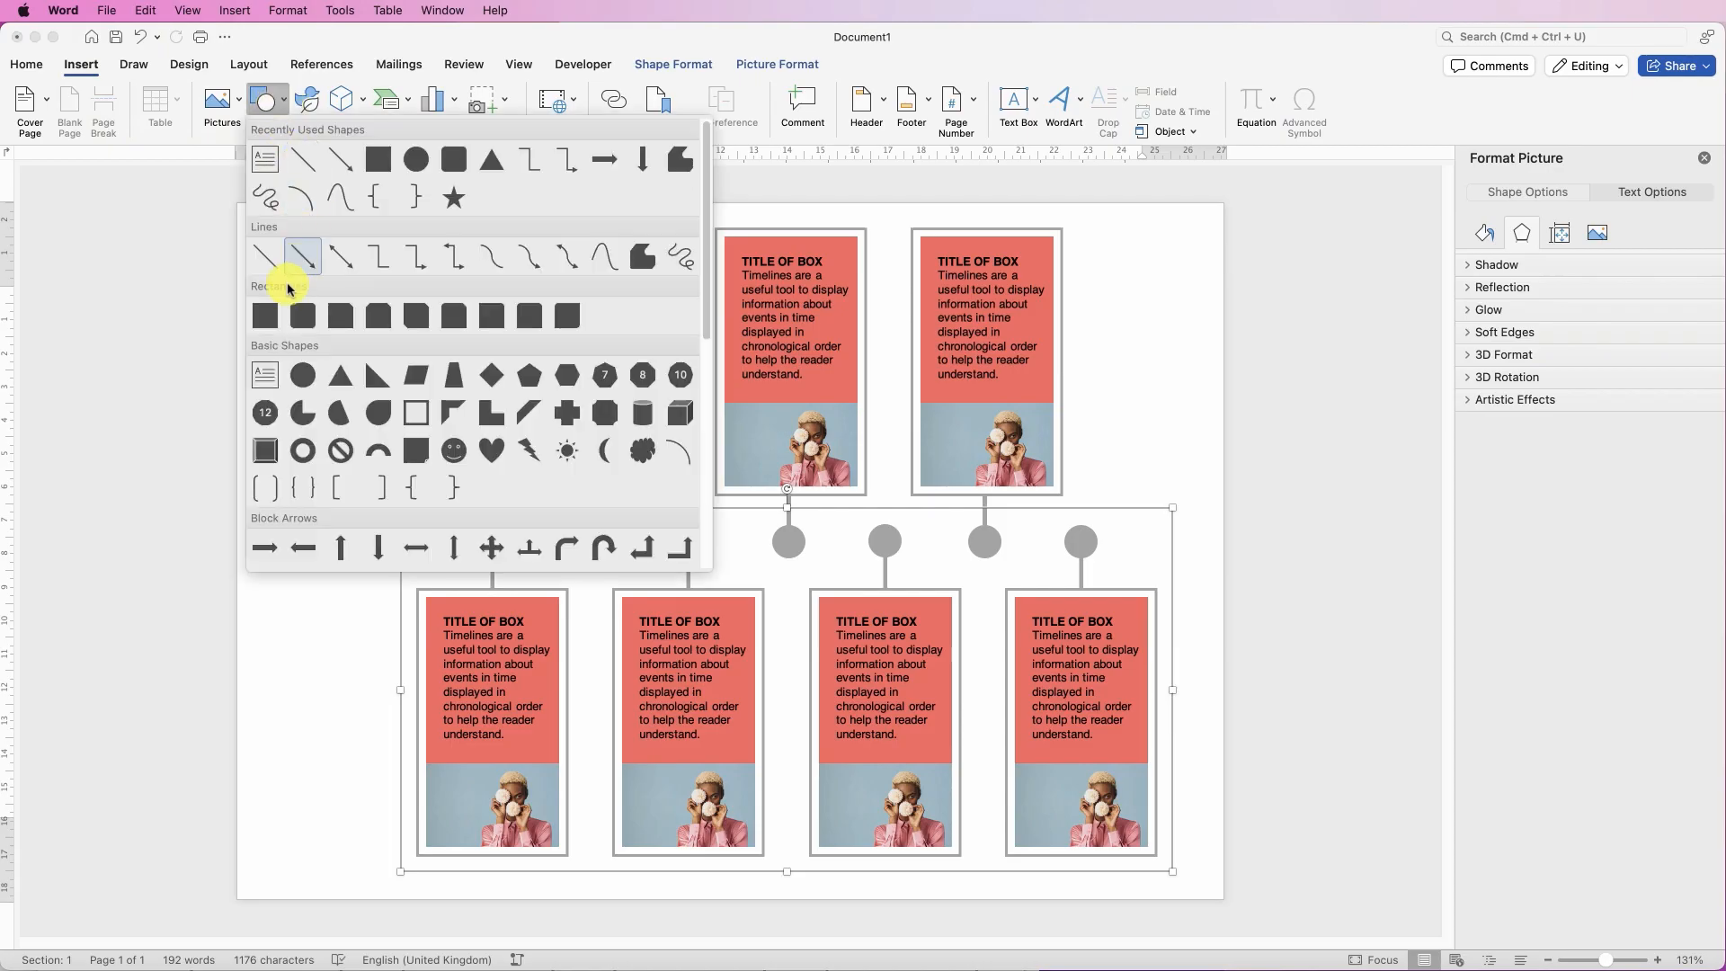
pyautogui.click(266, 319)
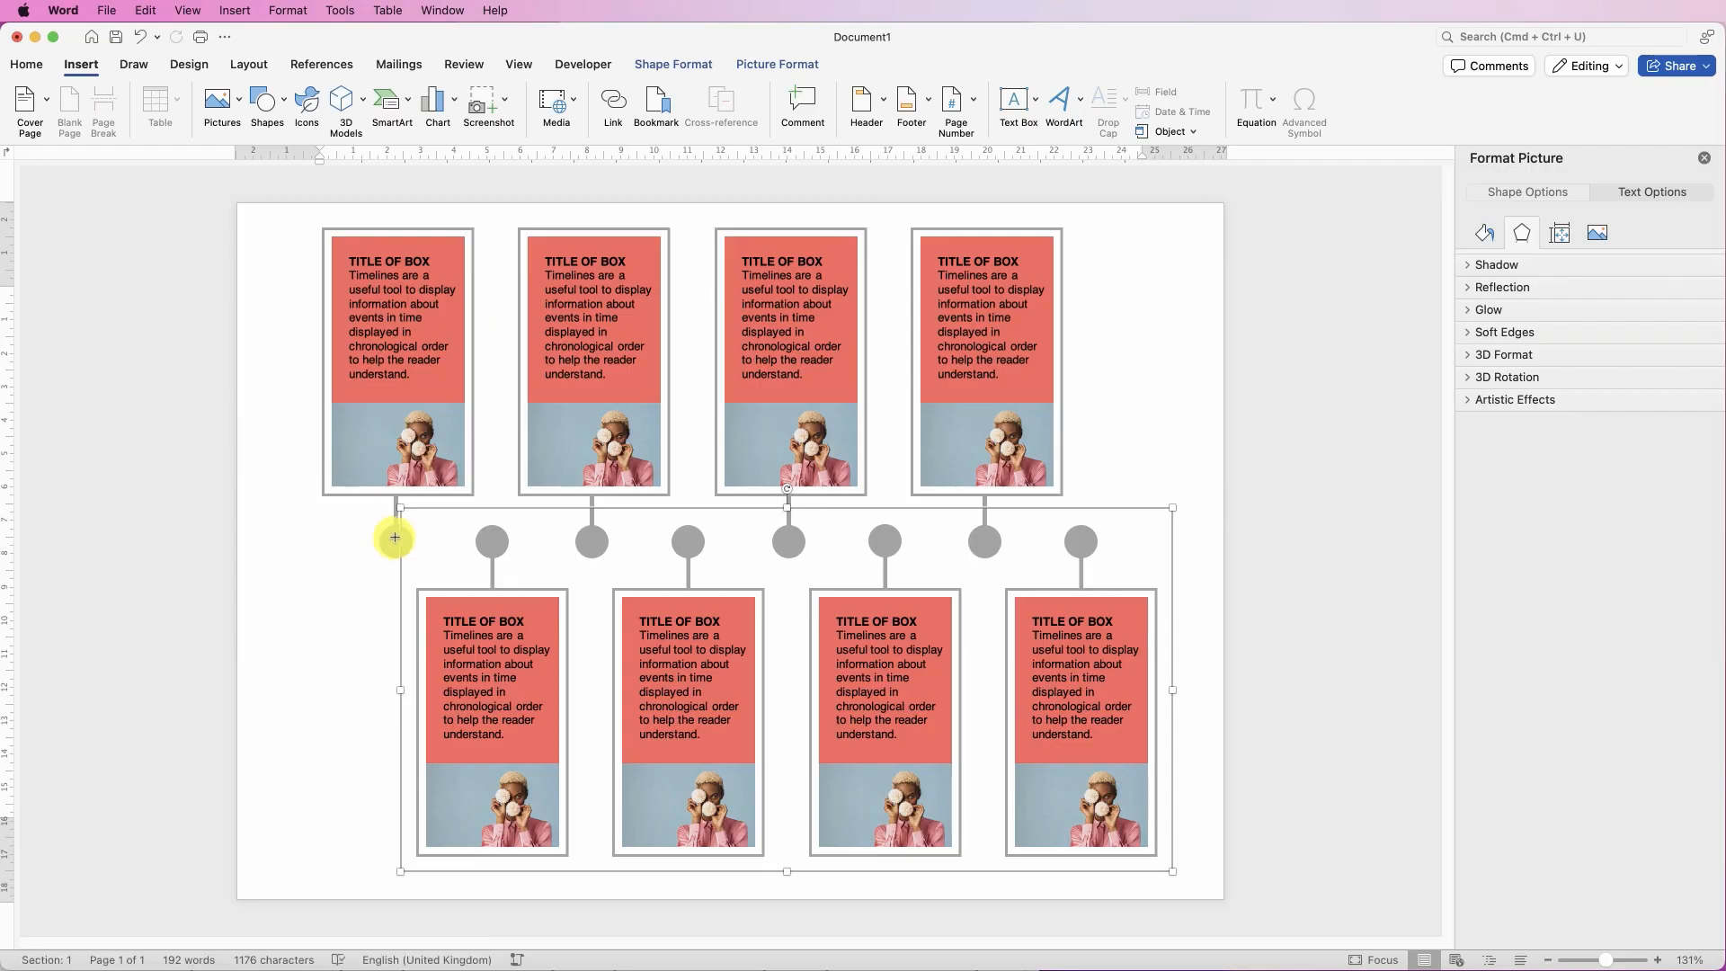
pyautogui.moveTo(393, 534)
pyautogui.mouseDown()
pyautogui.moveTo(1084, 540)
pyautogui.moveTo(1107, 576)
pyautogui.mouseUp()
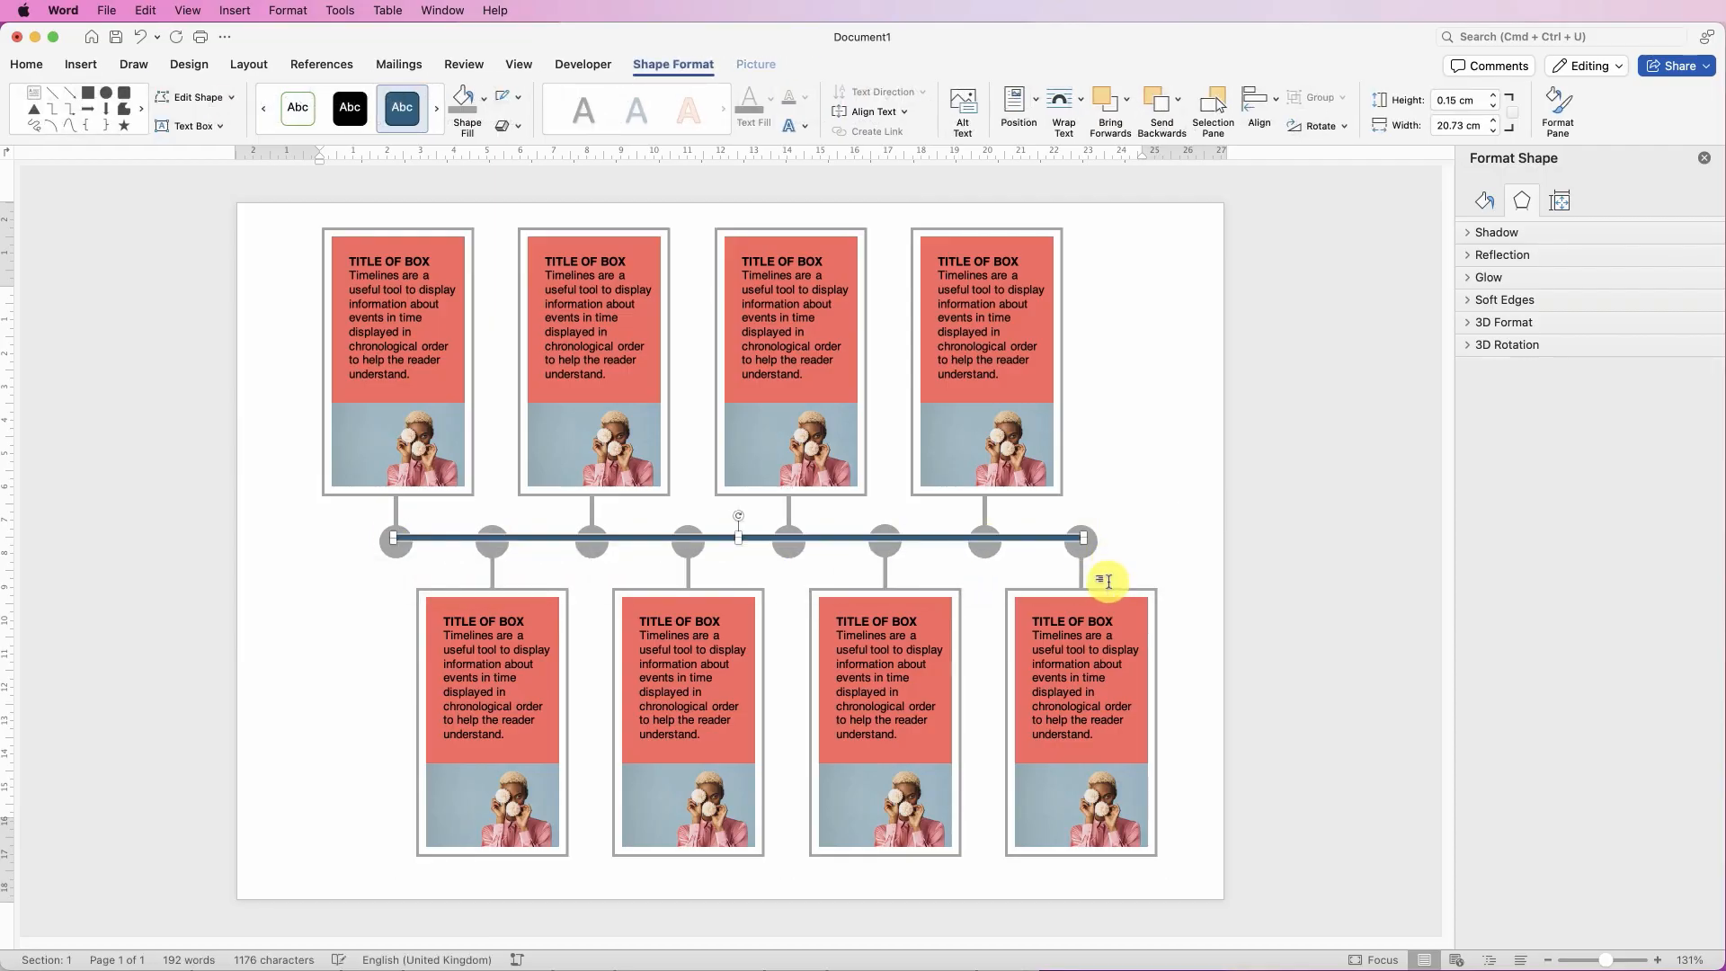
# Apply grey to the thin bar's fill and outline to match the circles, and set its height to 0.13 cm
pyautogui.click(465, 105)
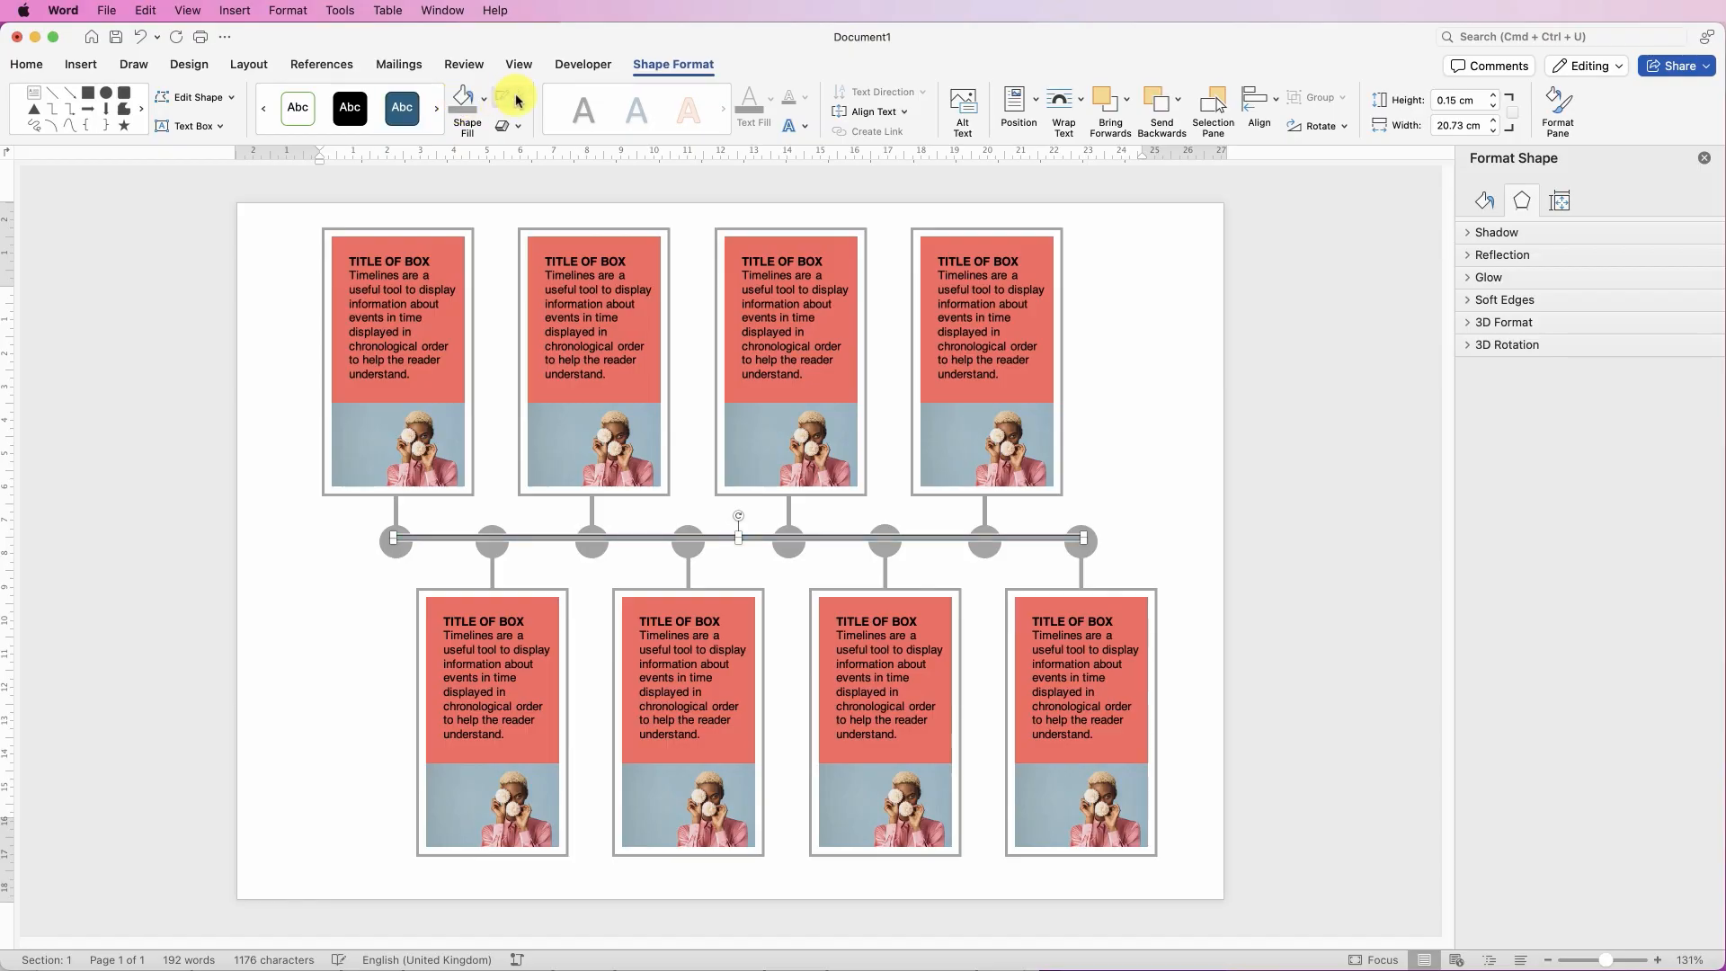
pyautogui.click(518, 101)
pyautogui.click(516, 125)
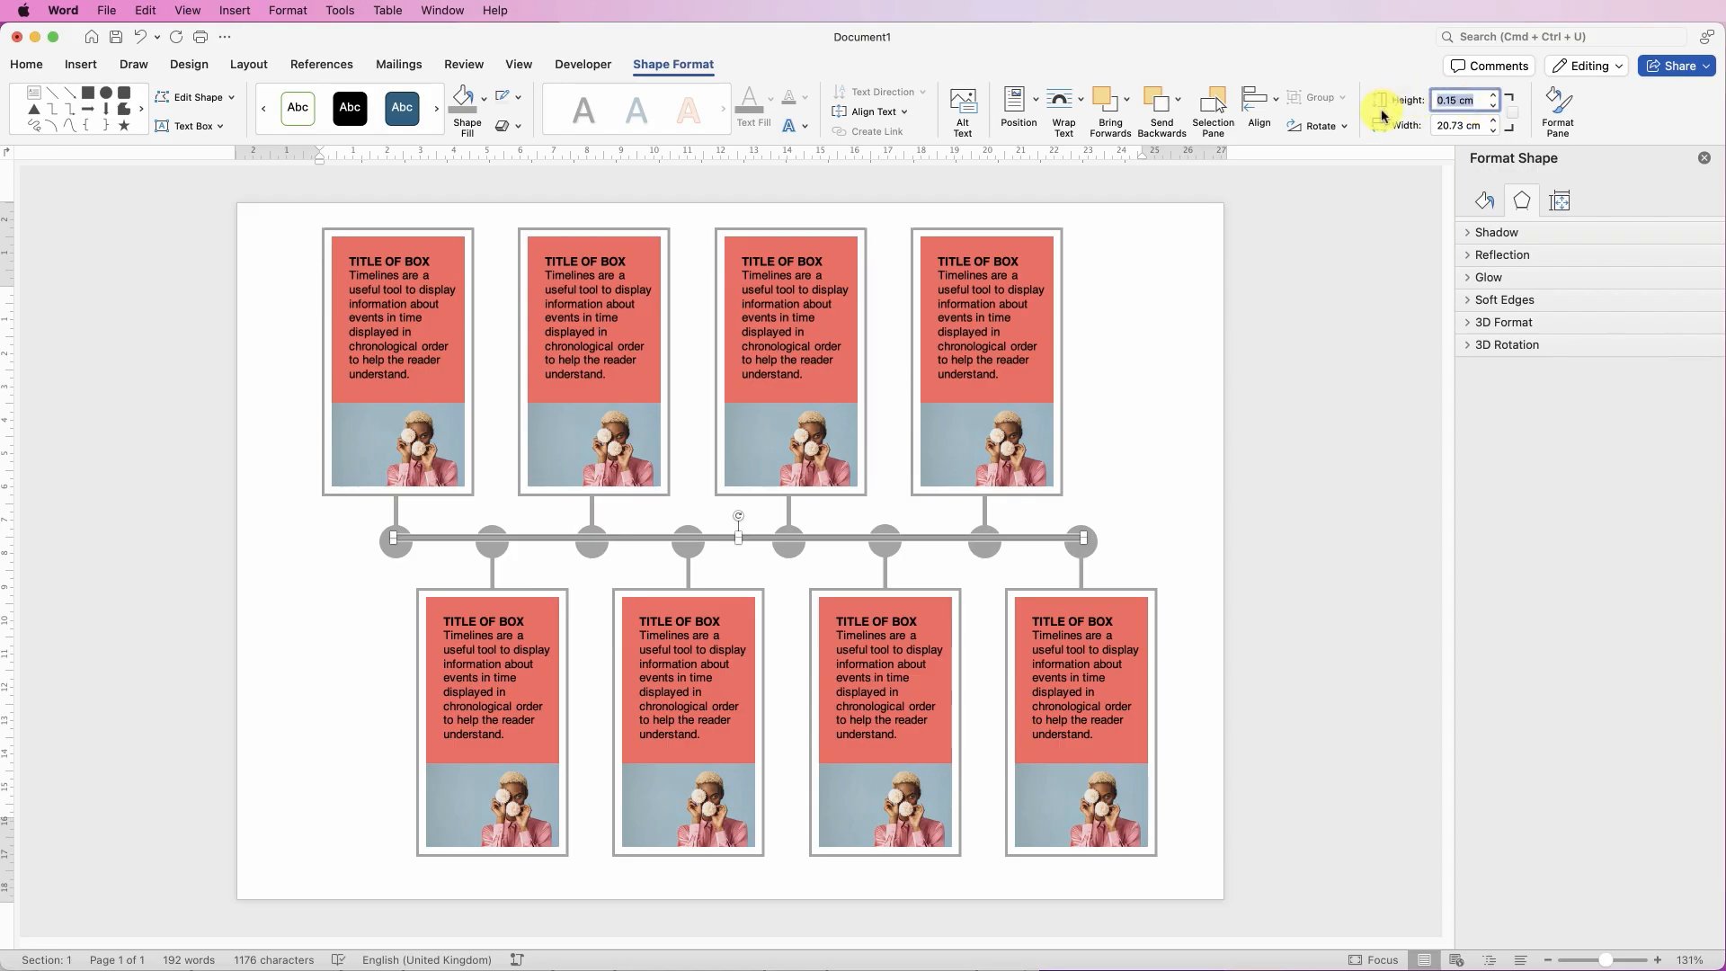
pyautogui.press('Return')
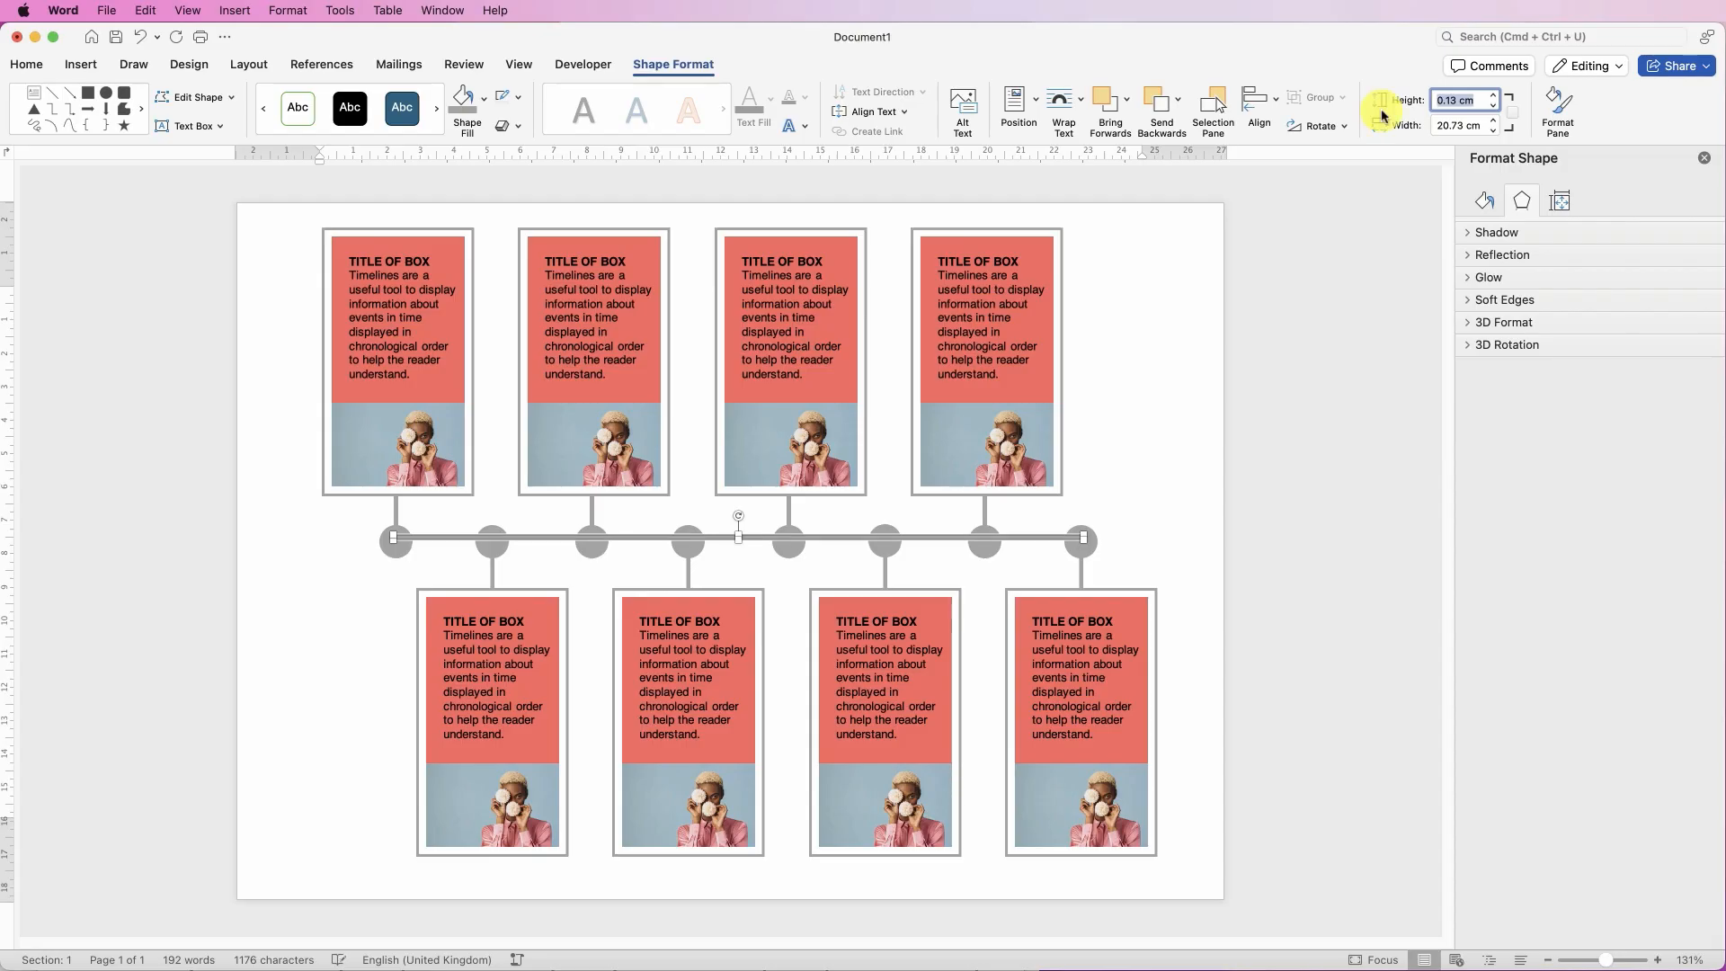
pyautogui.click(1115, 456)
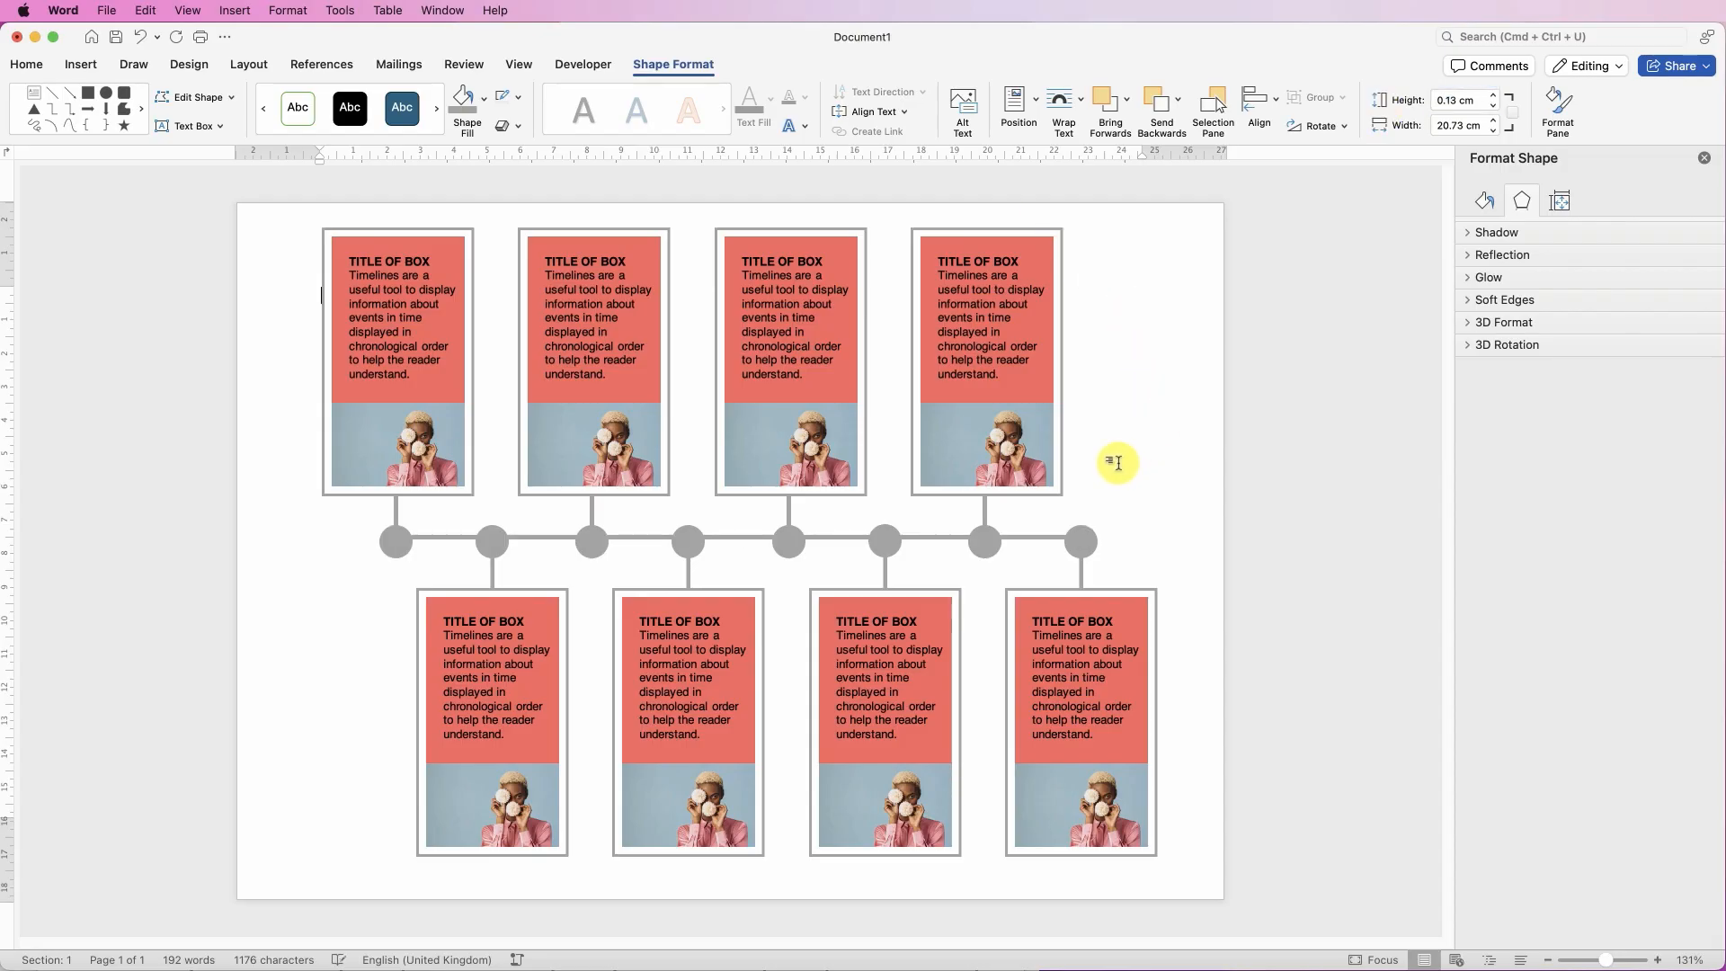
# Nudge the grey bar down so it runs through the centres of the circles
pyautogui.click(1021, 537)
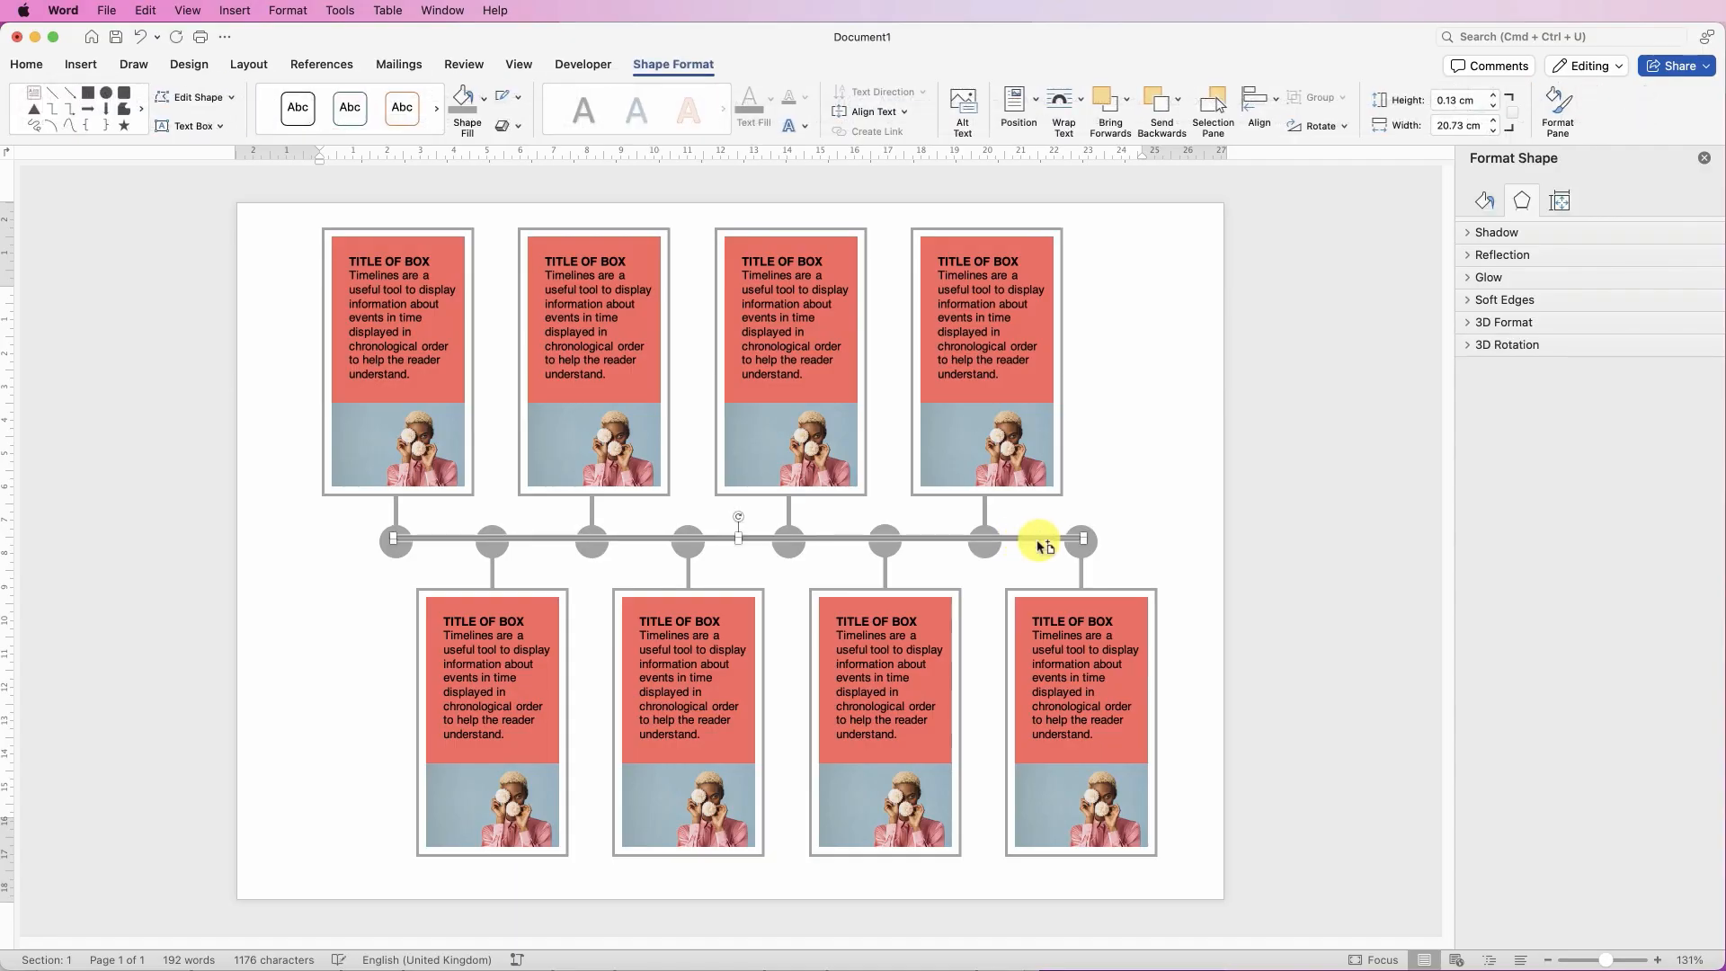
pyautogui.press('Down')
pyautogui.press('Down')
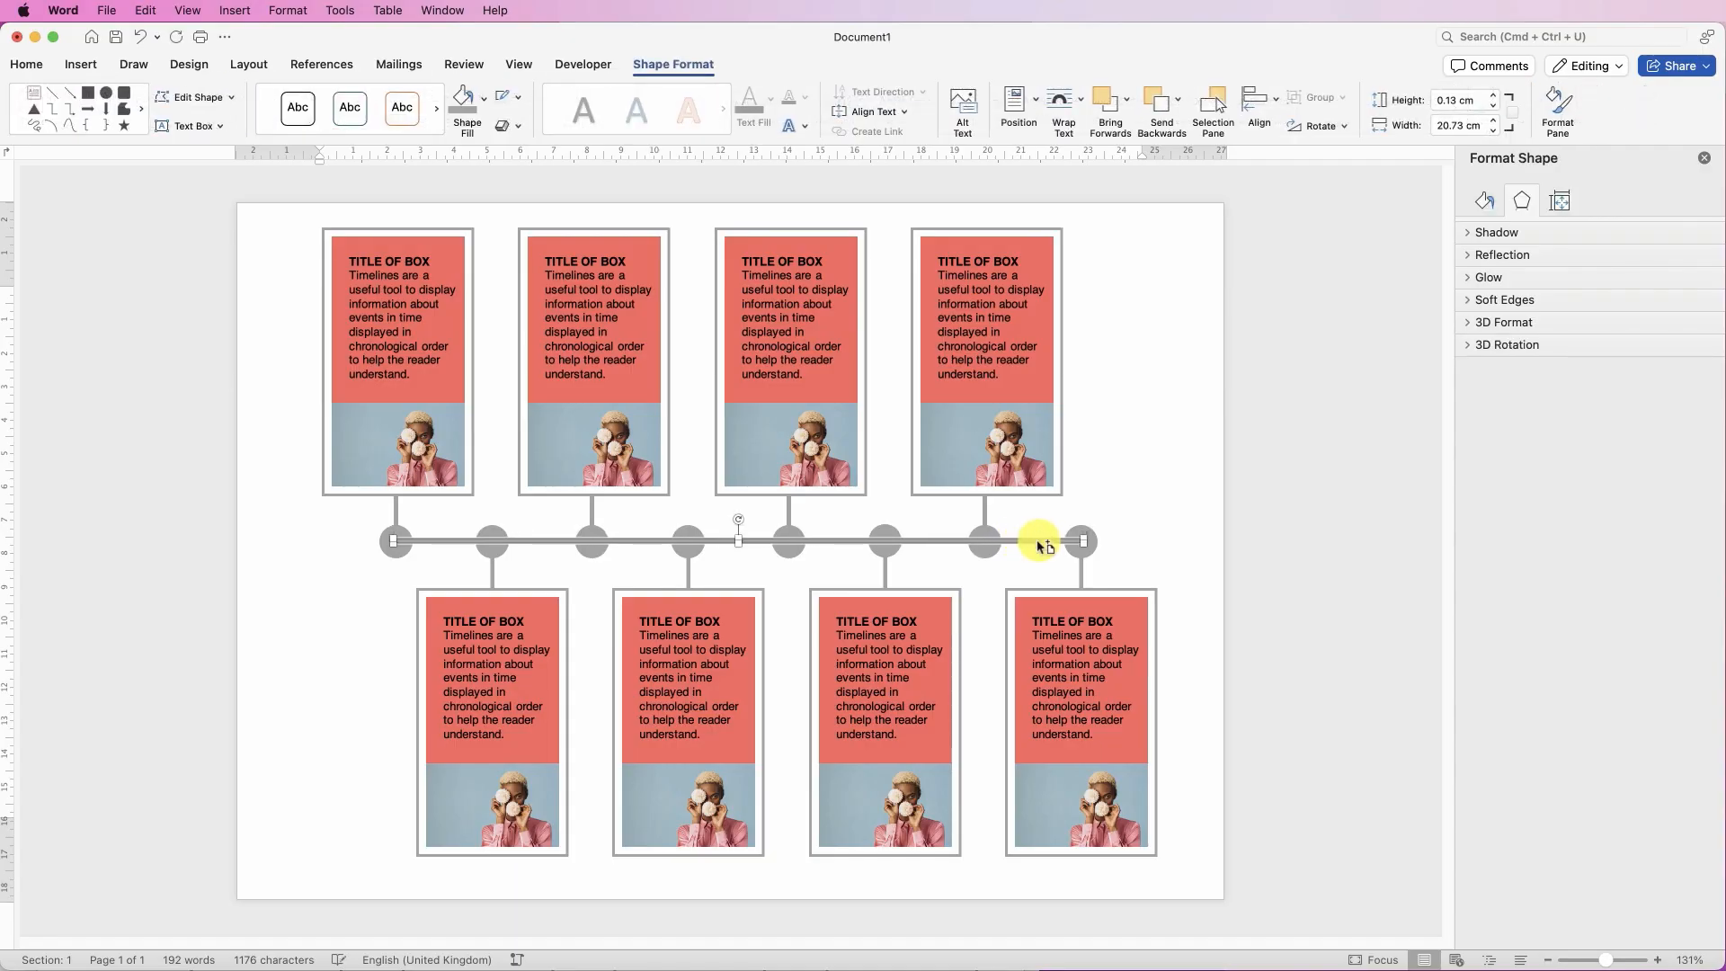
pyautogui.press('Down')
pyautogui.click(1143, 505)
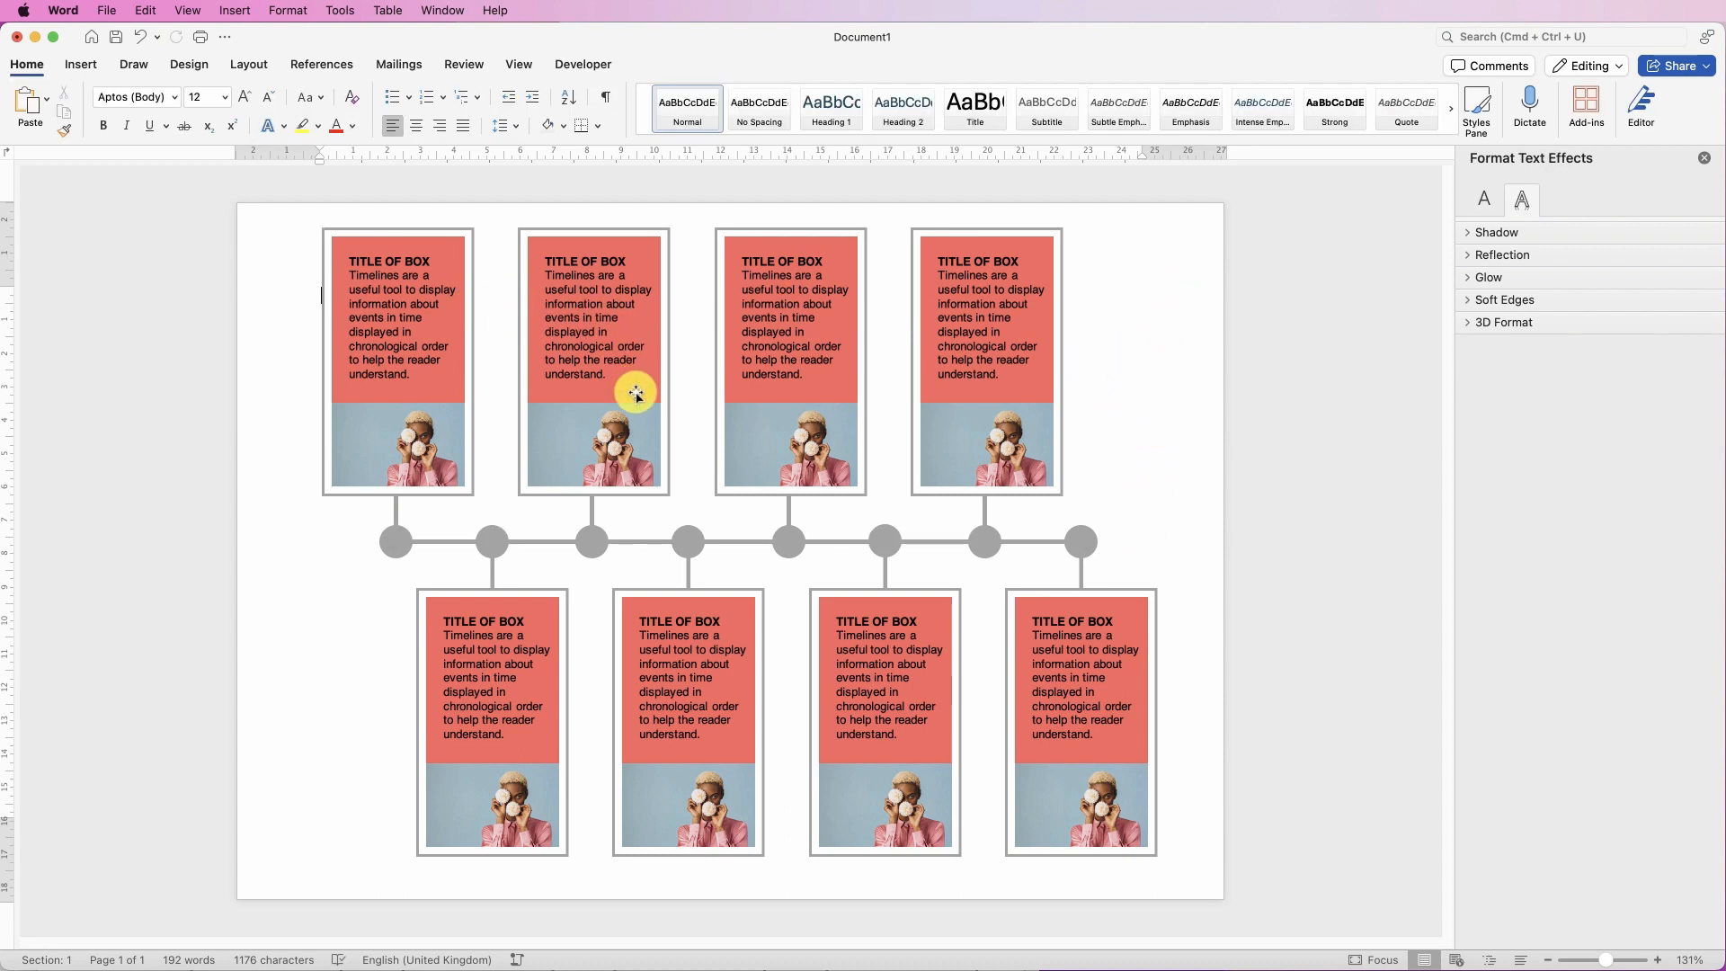
# Ungroup the upper row of entries repeatedly until the frames, text boxes, connectors and circles are separate objects
pyautogui.click(604, 315)
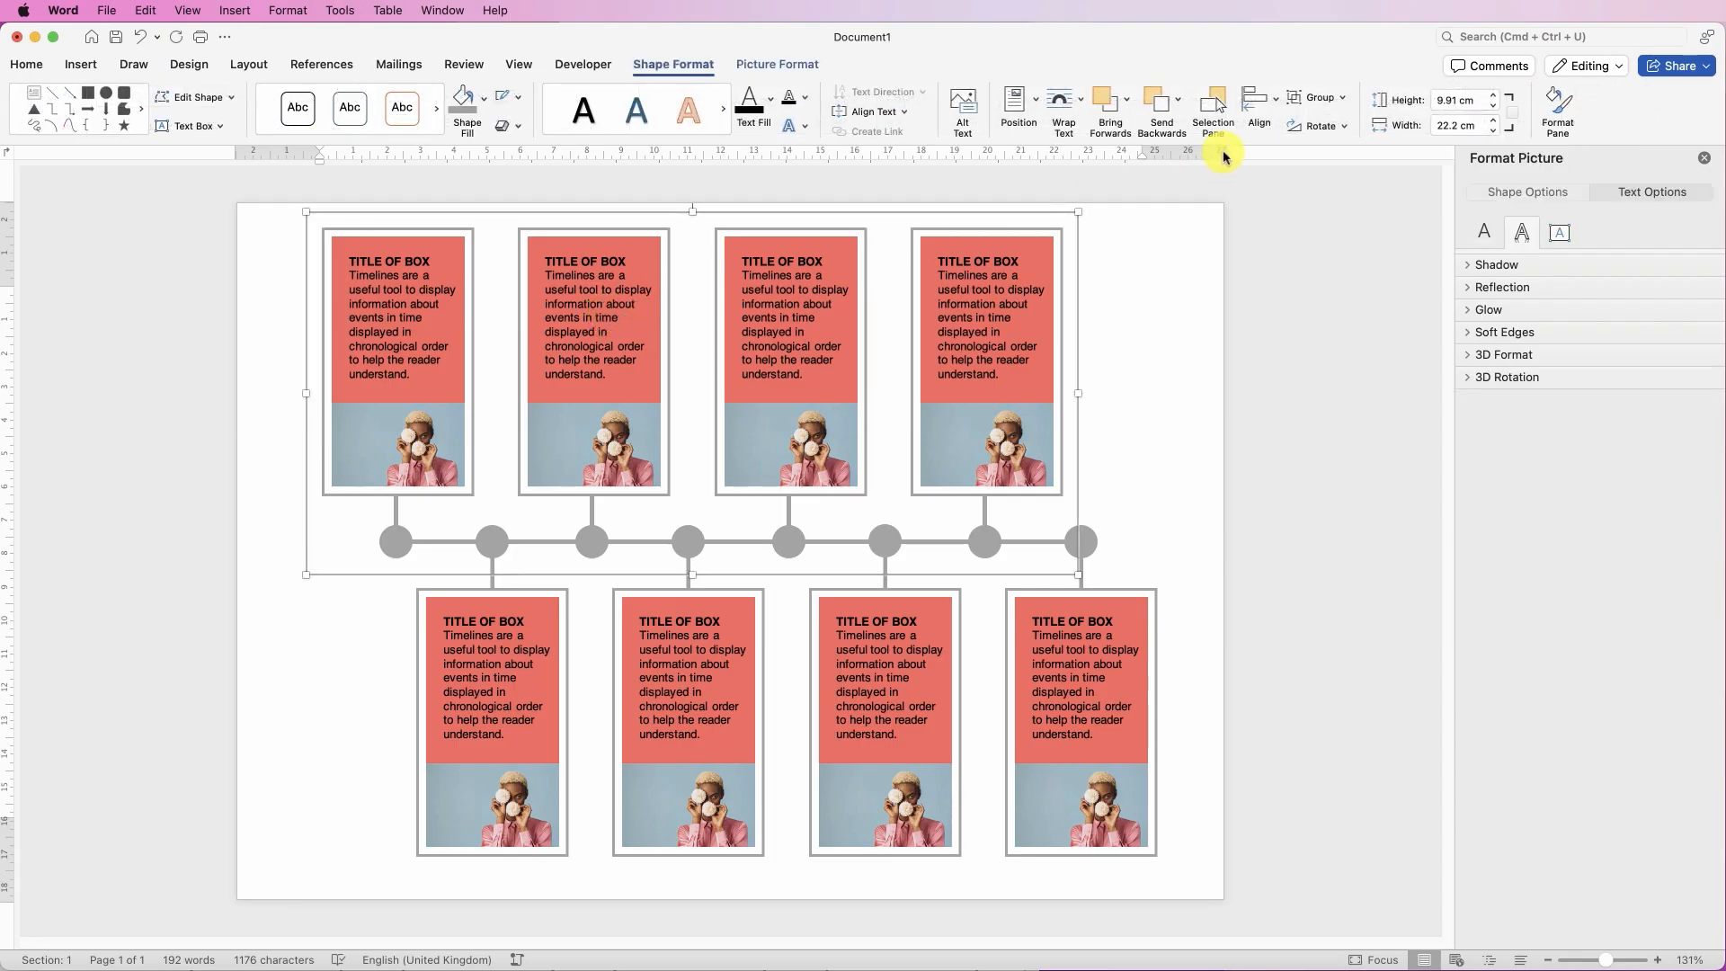
pyautogui.click(1341, 105)
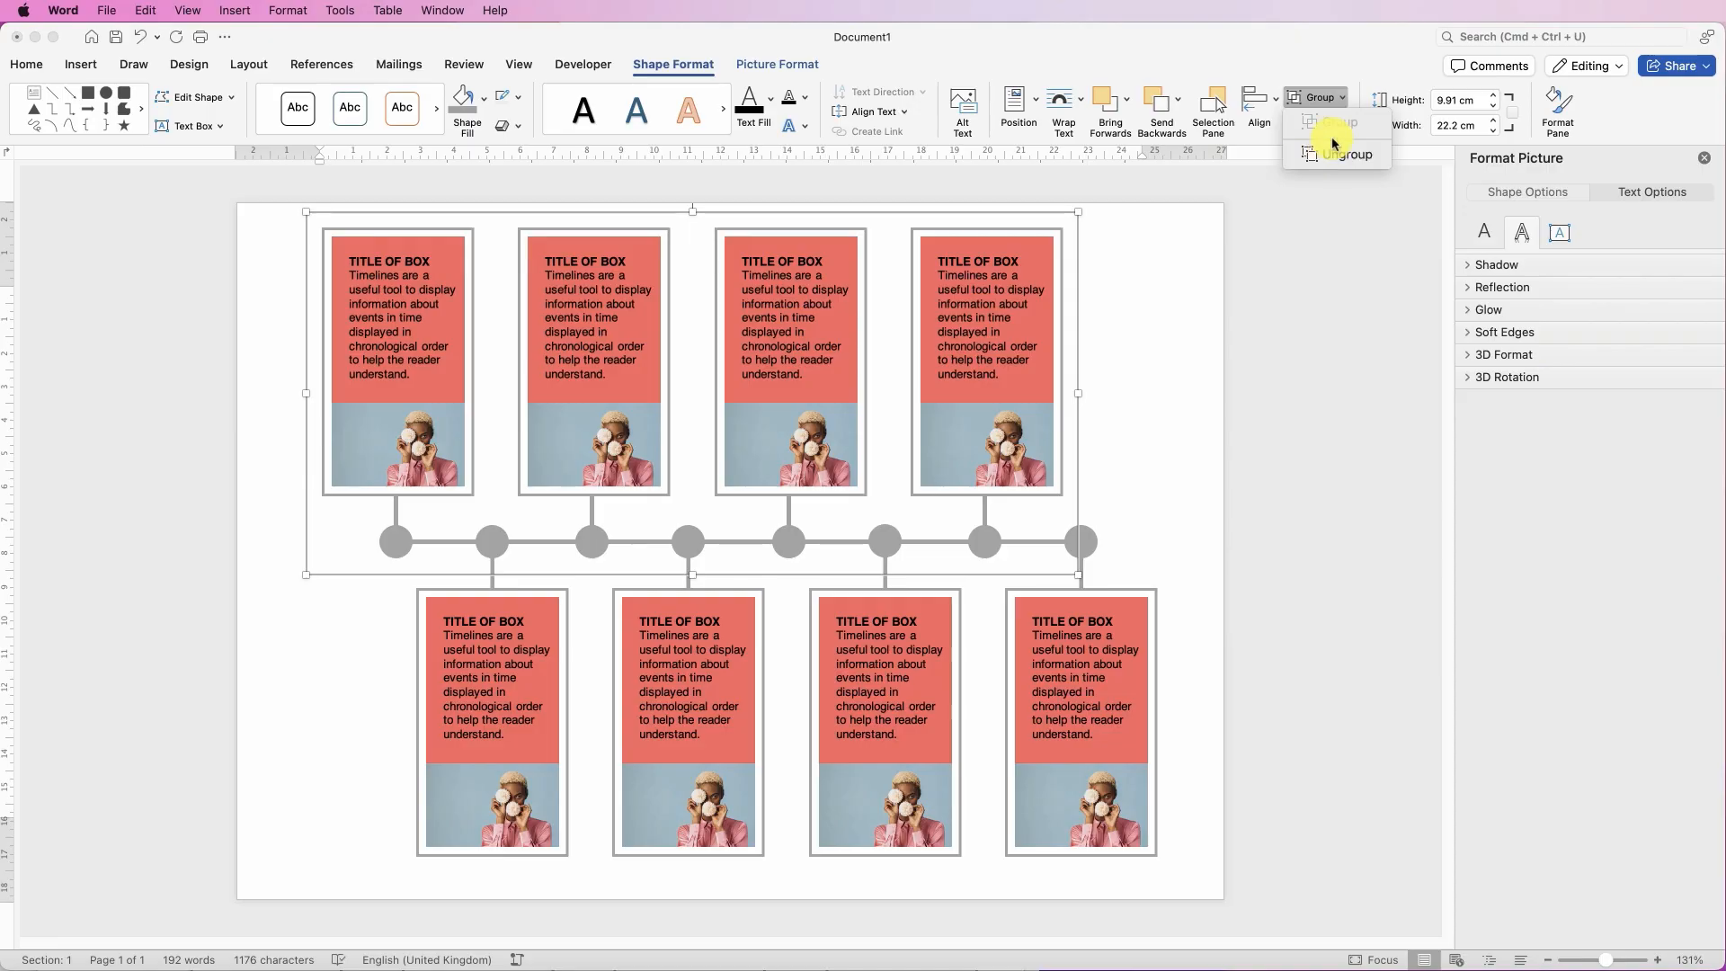
pyautogui.click(1325, 155)
pyautogui.click(1345, 97)
pyautogui.click(1334, 153)
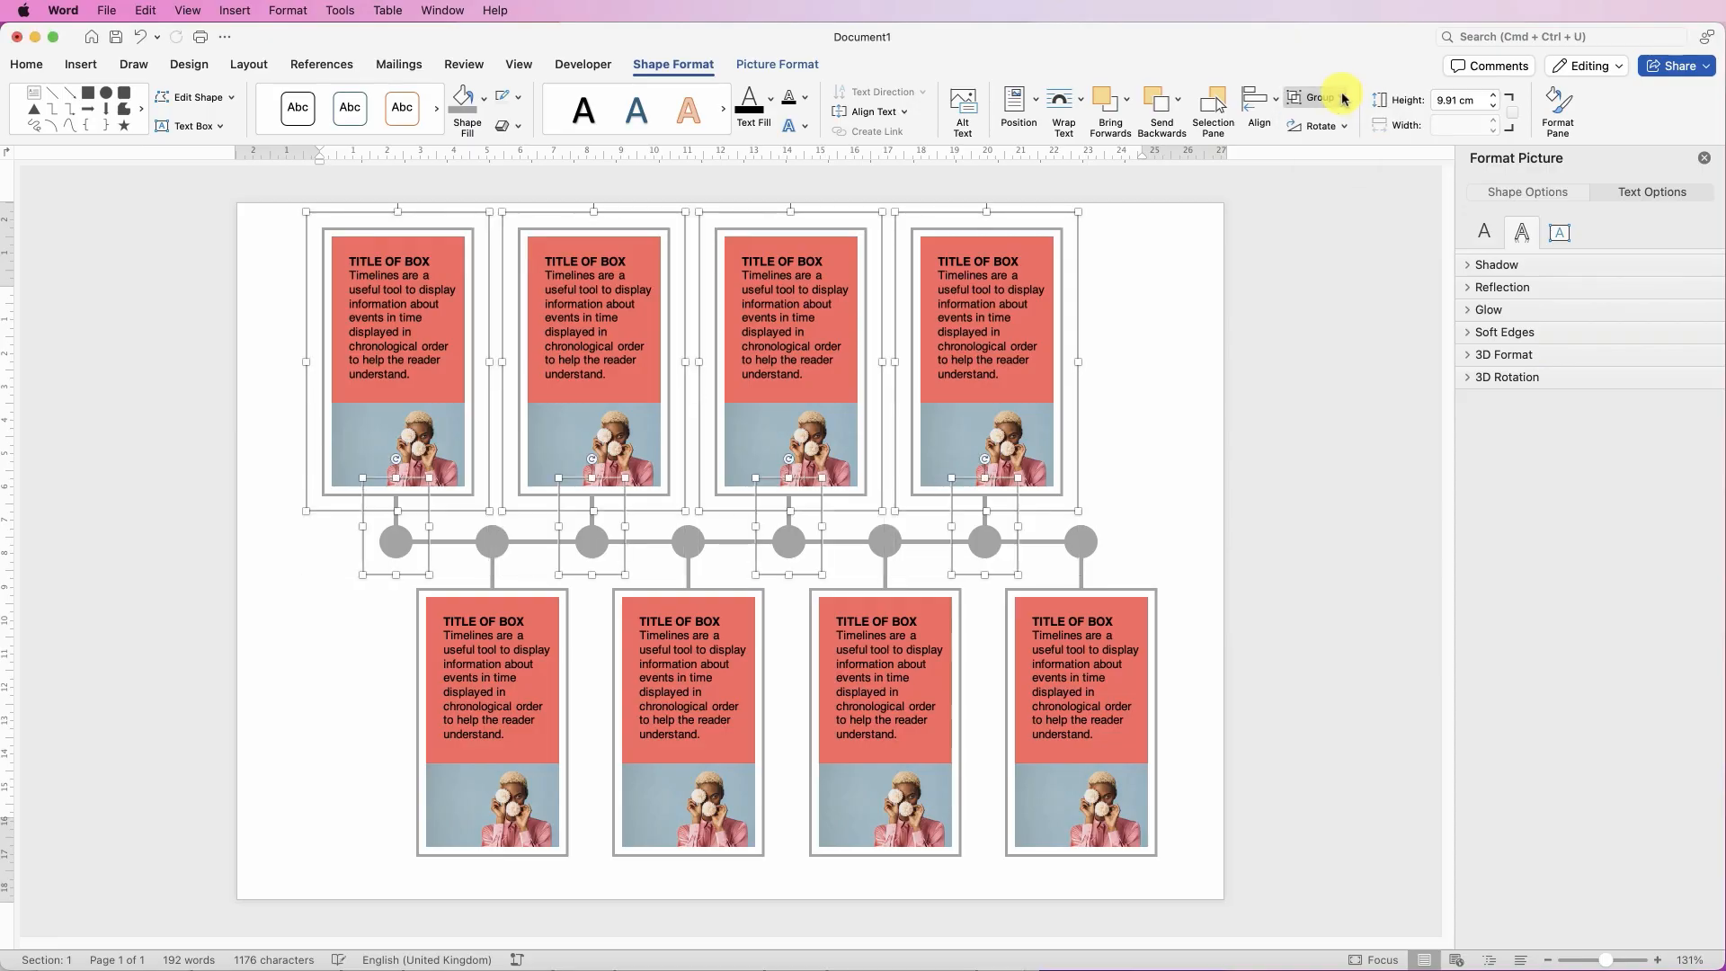
pyautogui.click(1339, 99)
pyautogui.click(1332, 151)
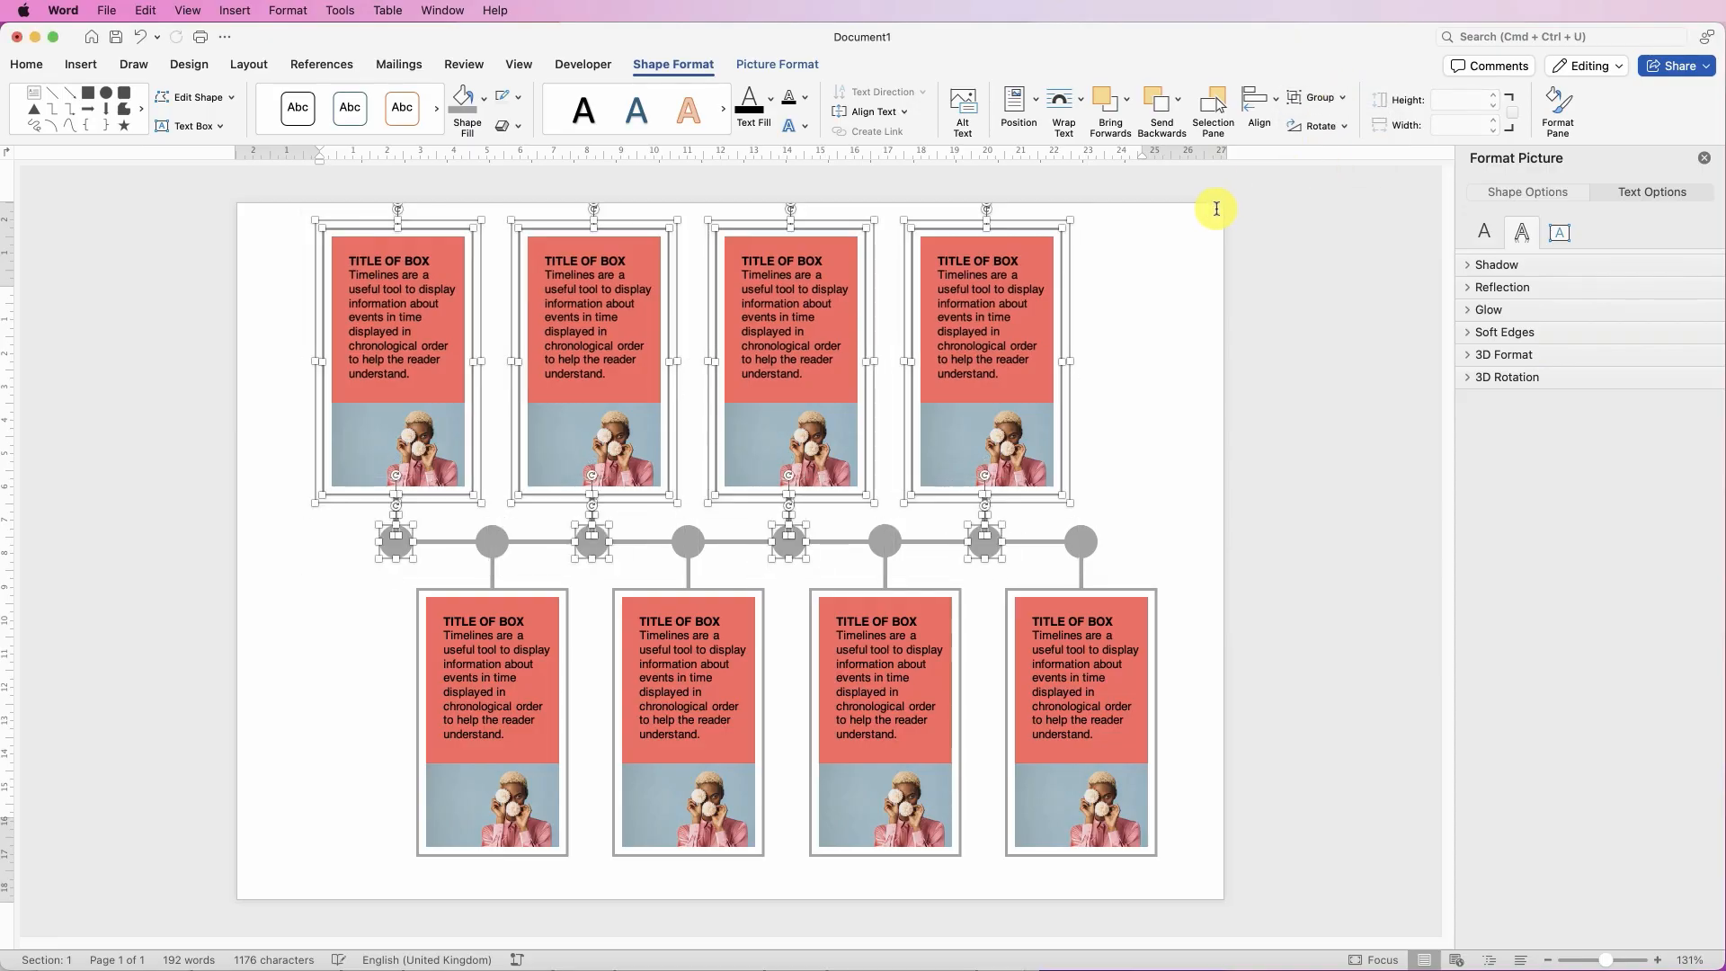
# Ungroup the text-and-picture pairs in the upper row and the whole lower row of entries into separate objects
pyautogui.click(1335, 95)
pyautogui.click(1328, 154)
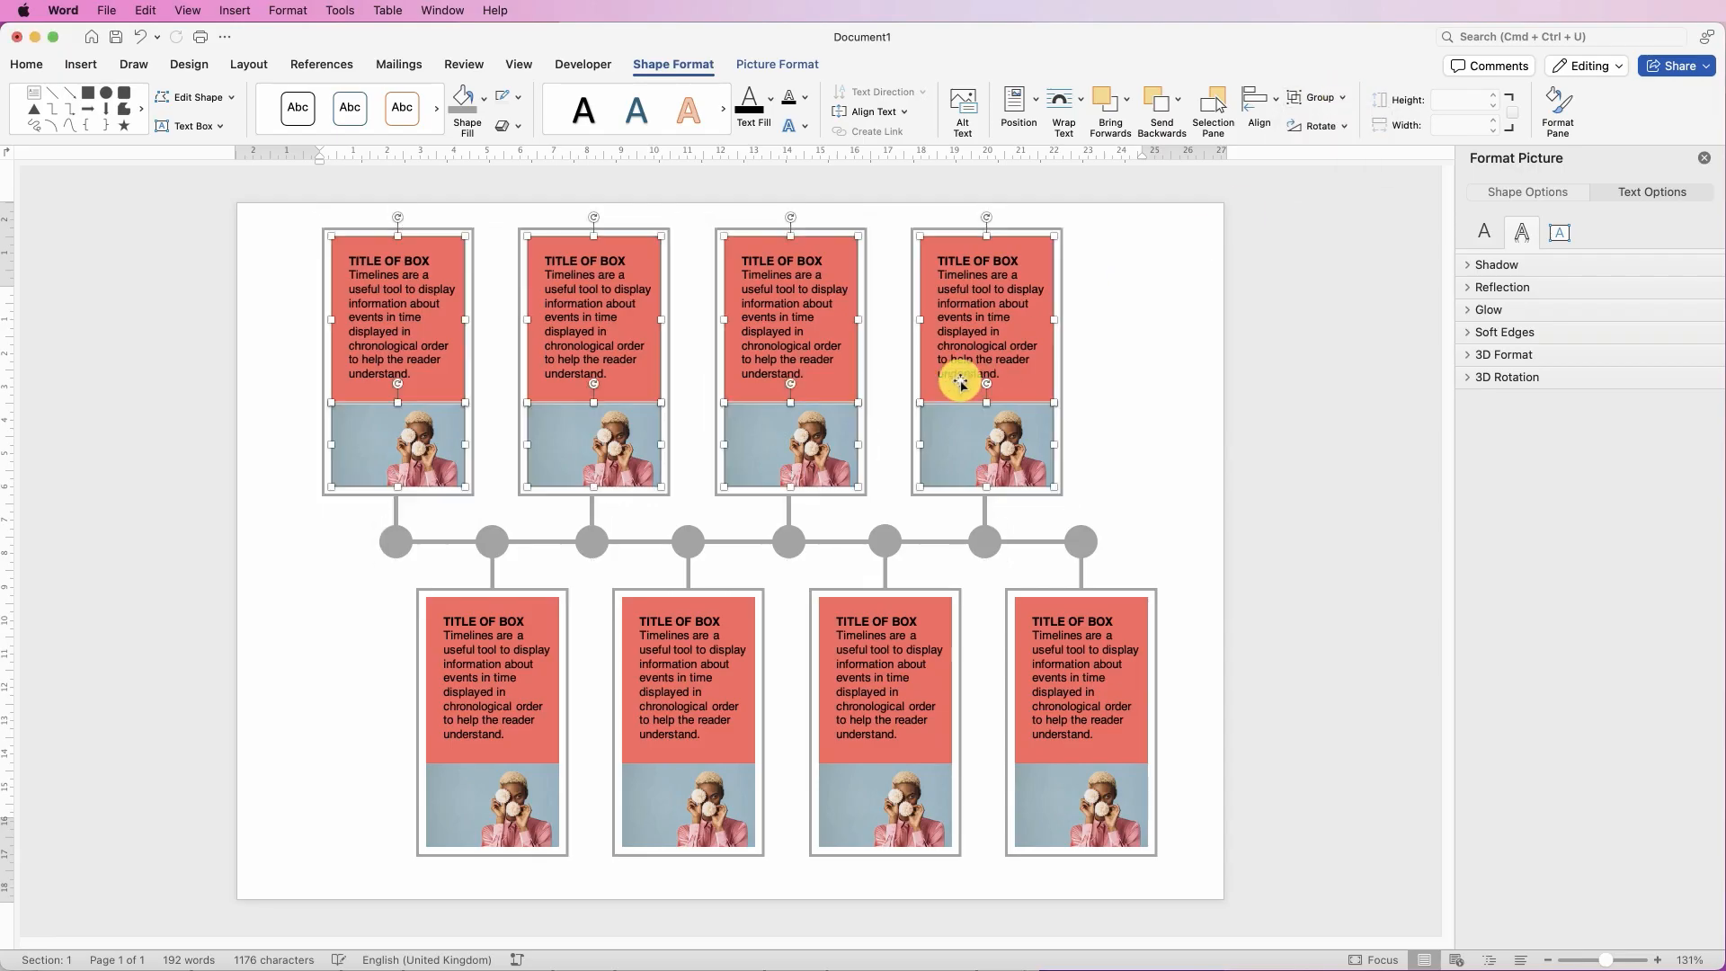
pyautogui.click(1060, 696)
pyautogui.click(1341, 98)
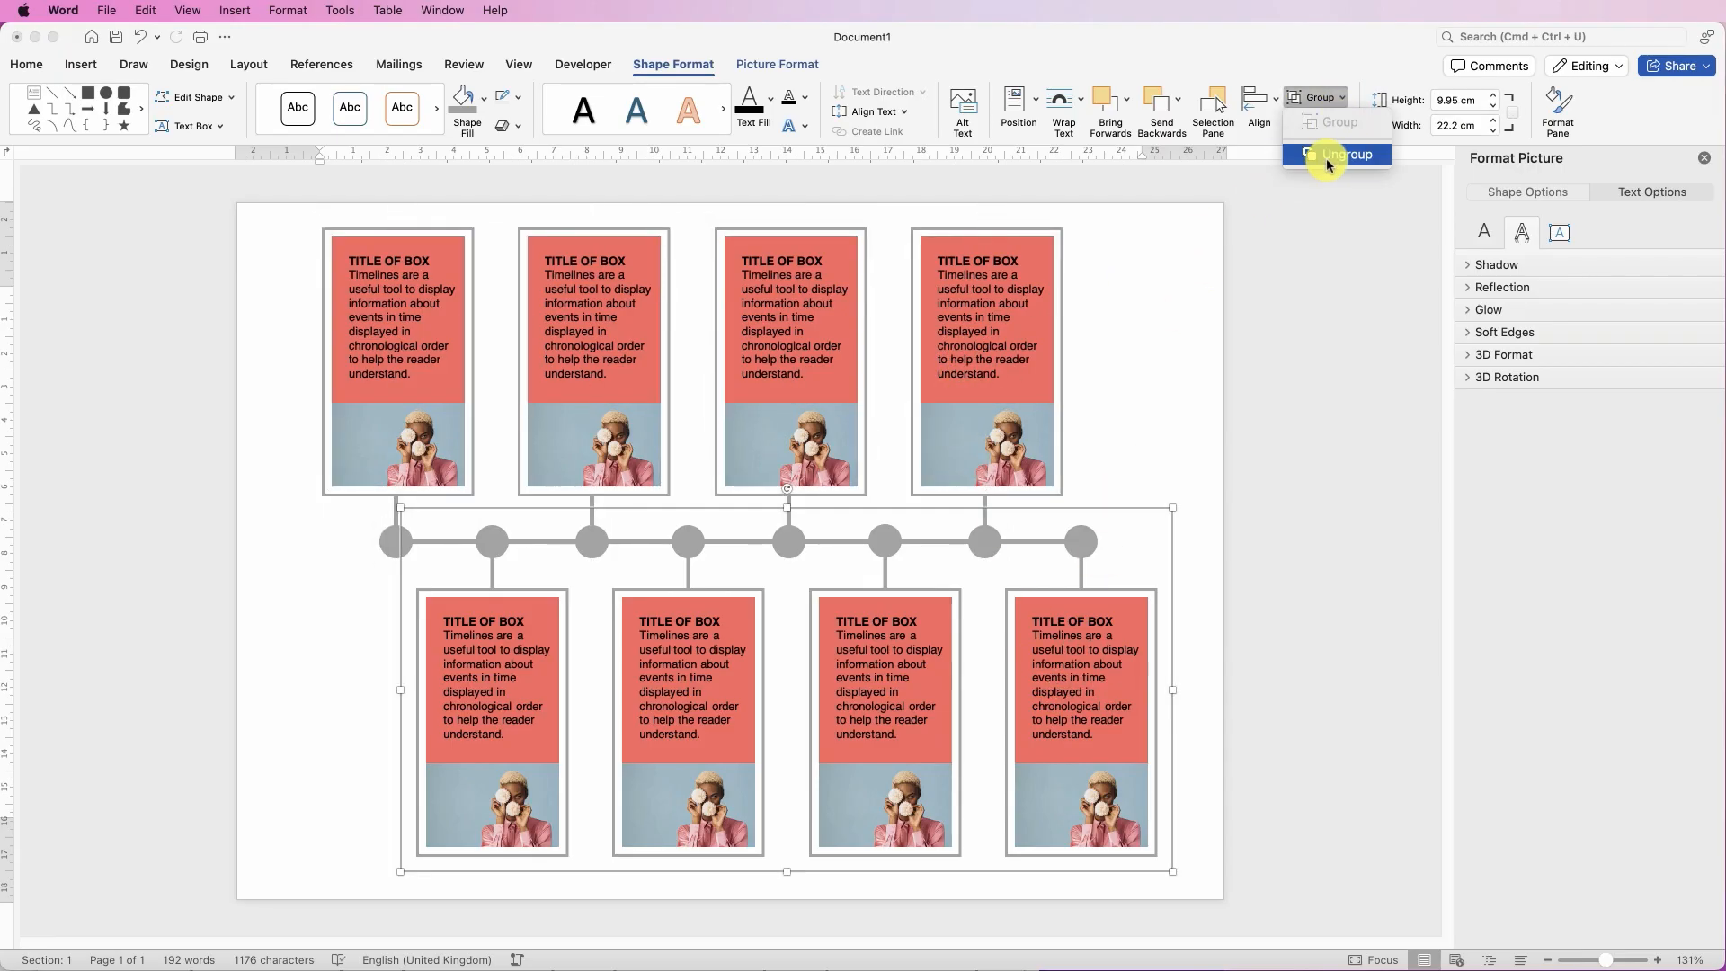
pyautogui.click(1327, 156)
pyautogui.click(1343, 102)
# Delete the pictures from all timeline entries except the first one in the upper row
pyautogui.click(605, 339)
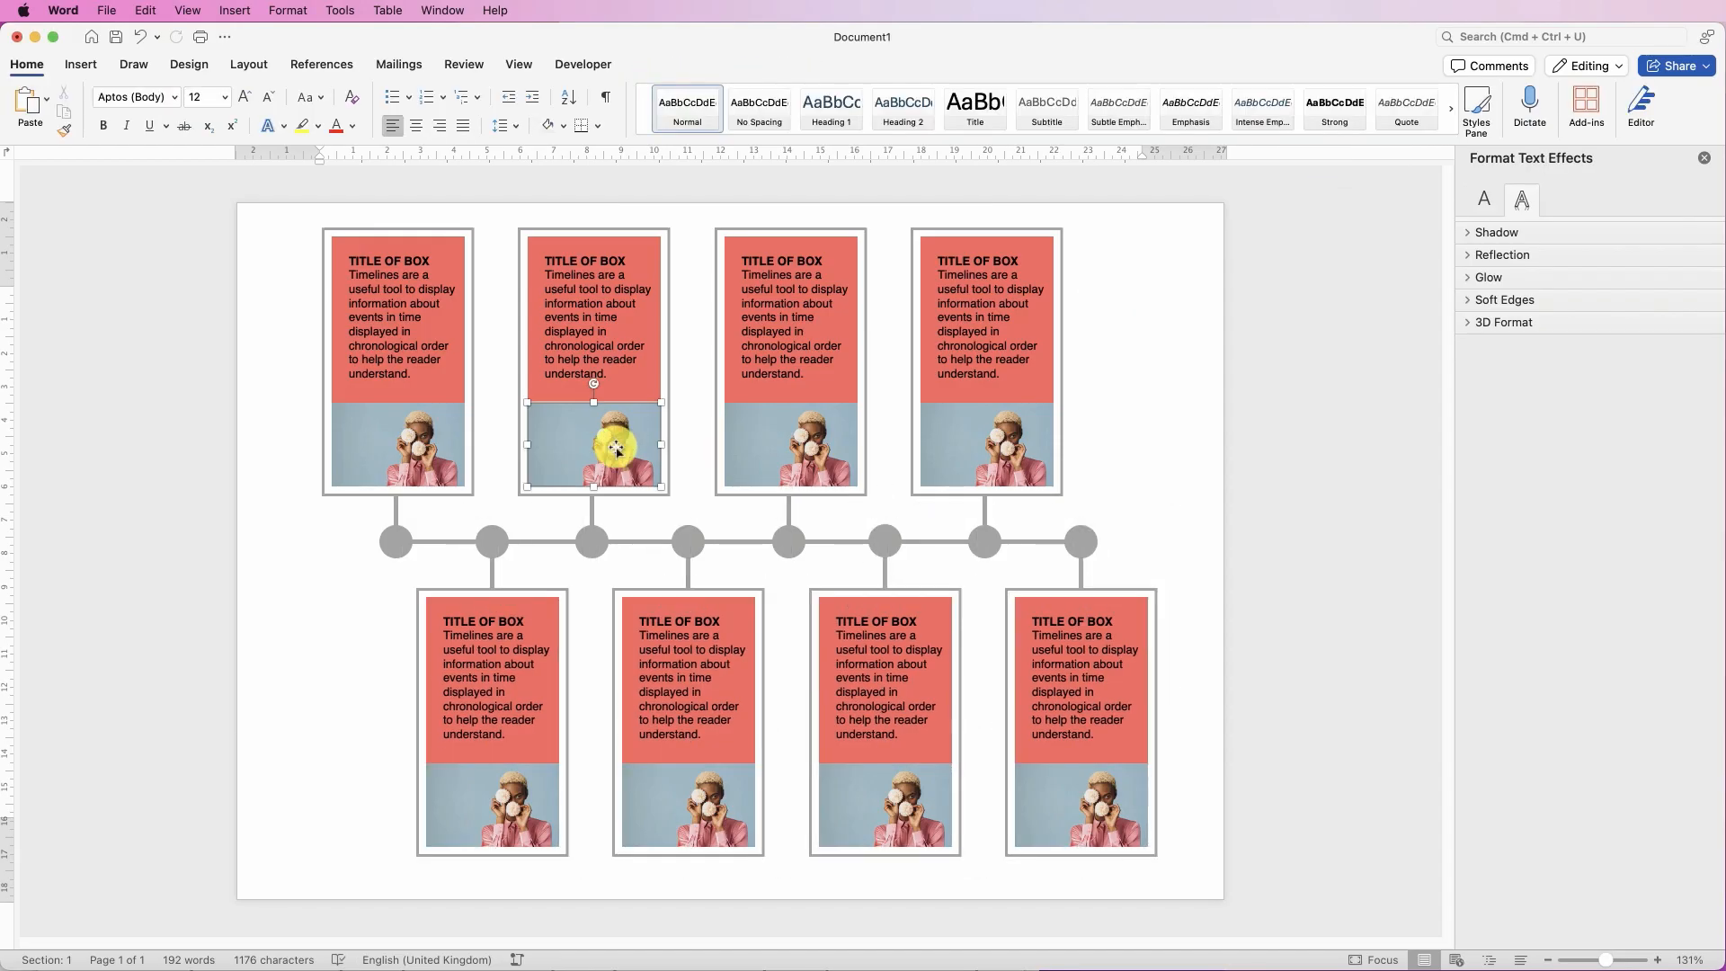
pyautogui.click(804, 454)
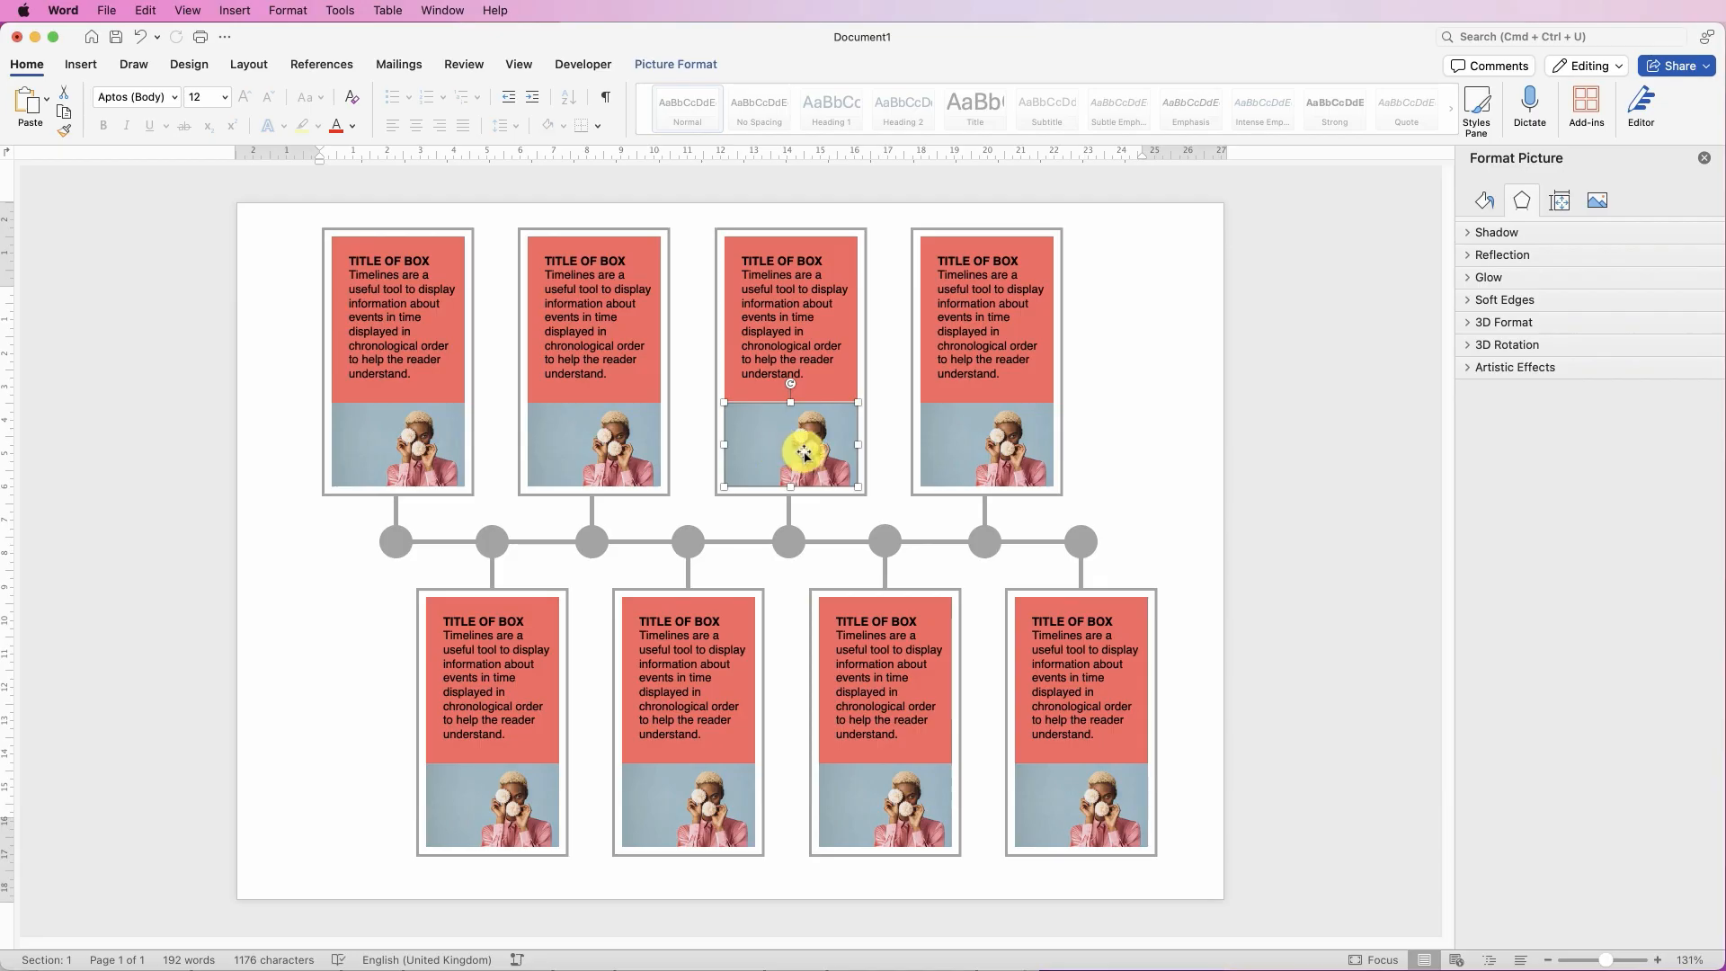
pyautogui.press('Delete')
pyautogui.click(932, 452)
pyautogui.press('Delete')
pyautogui.click(593, 449)
pyautogui.press('Delete')
pyautogui.click(493, 805)
pyautogui.press('Delete')
pyautogui.click(688, 805)
# Fill the text boxes after the red one with the recent orange, yellow, green, teal, blue, lavender and purple, in timeline row order
pyautogui.click(594, 339)
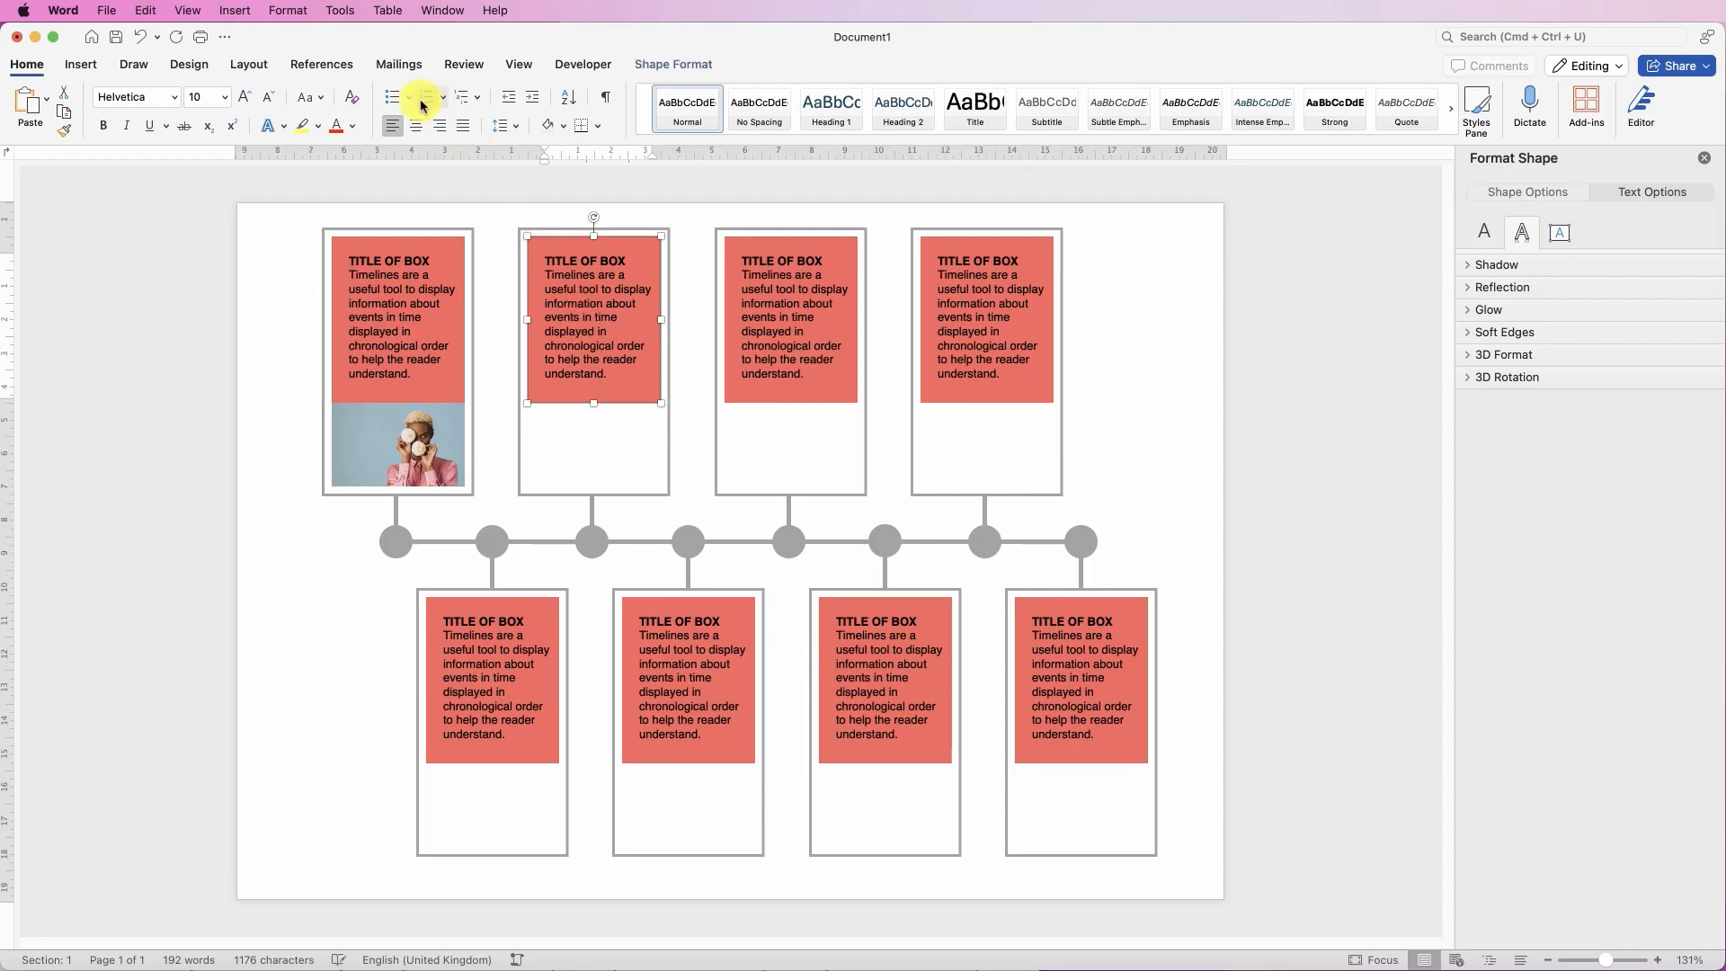
pyautogui.click(652, 65)
pyautogui.click(482, 99)
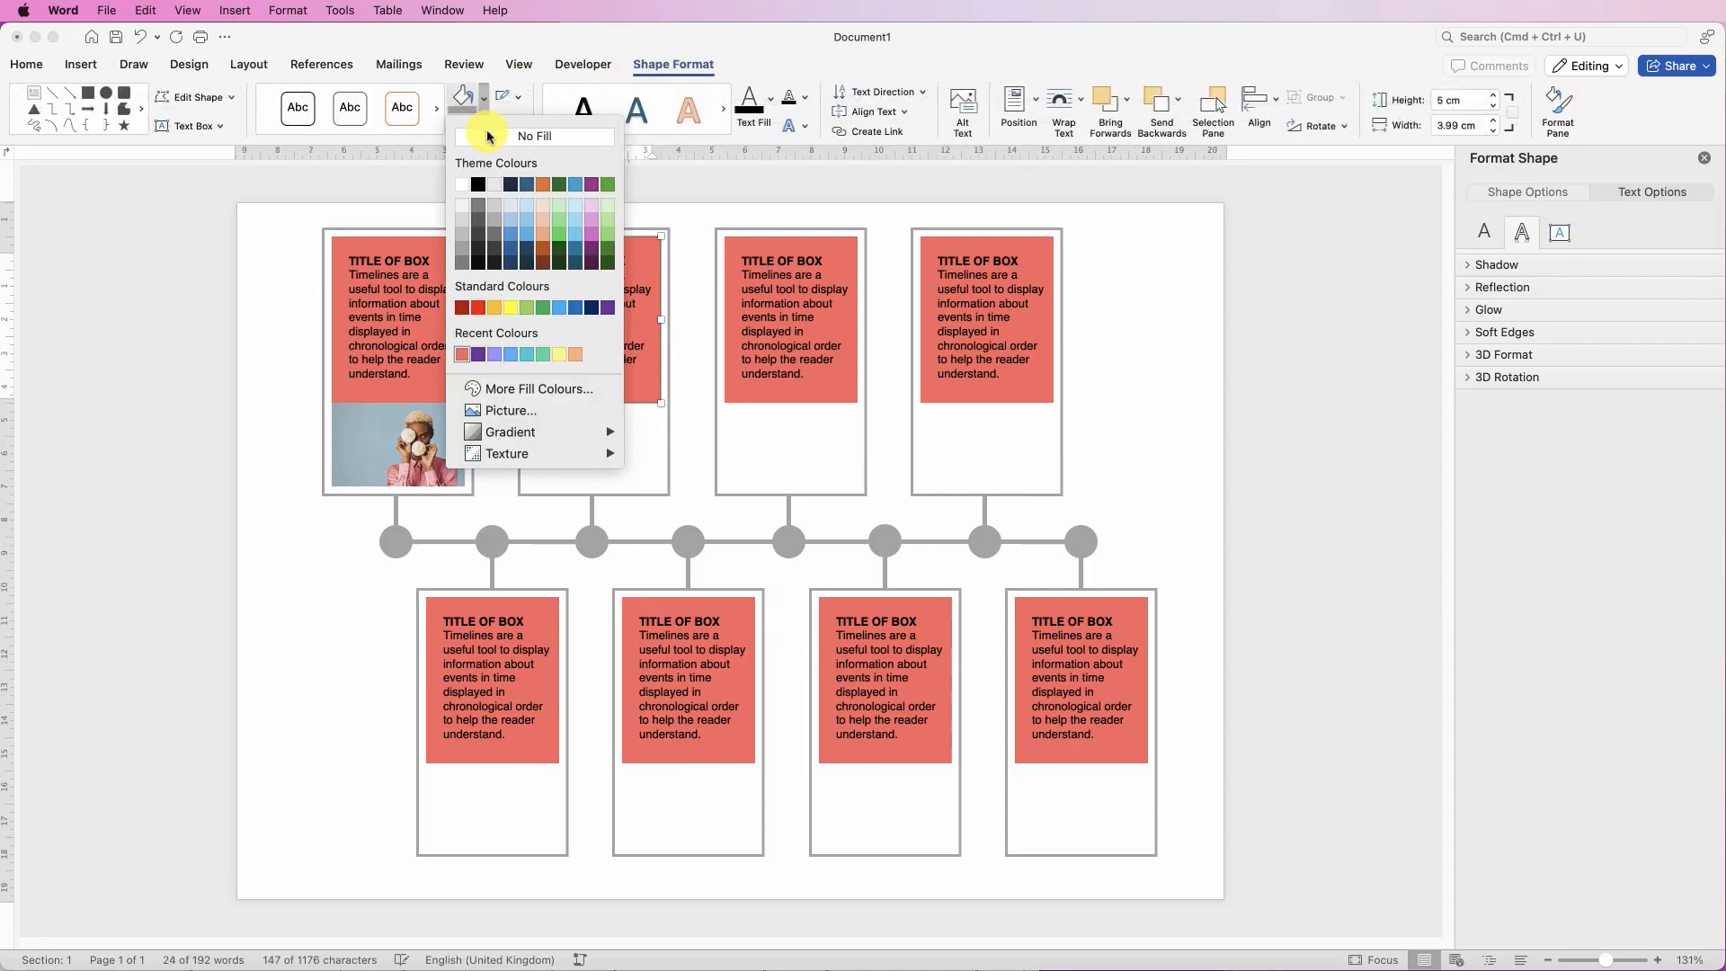
pyautogui.click(574, 356)
pyautogui.click(746, 364)
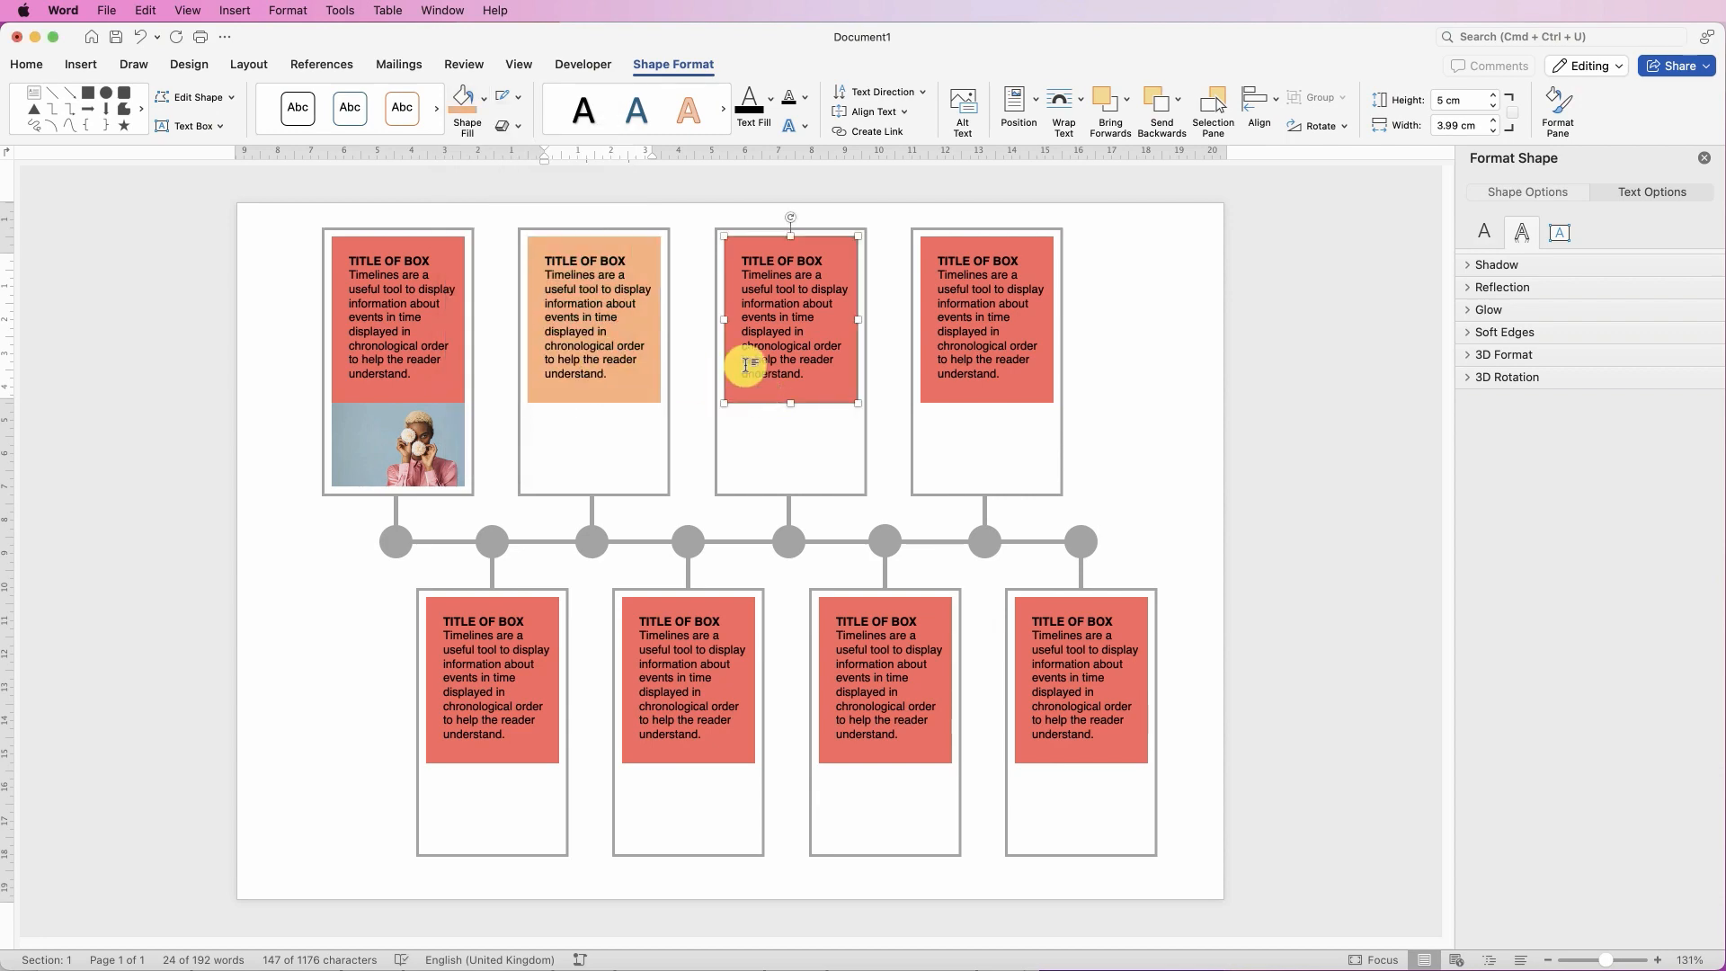
pyautogui.click(485, 99)
pyautogui.click(503, 297)
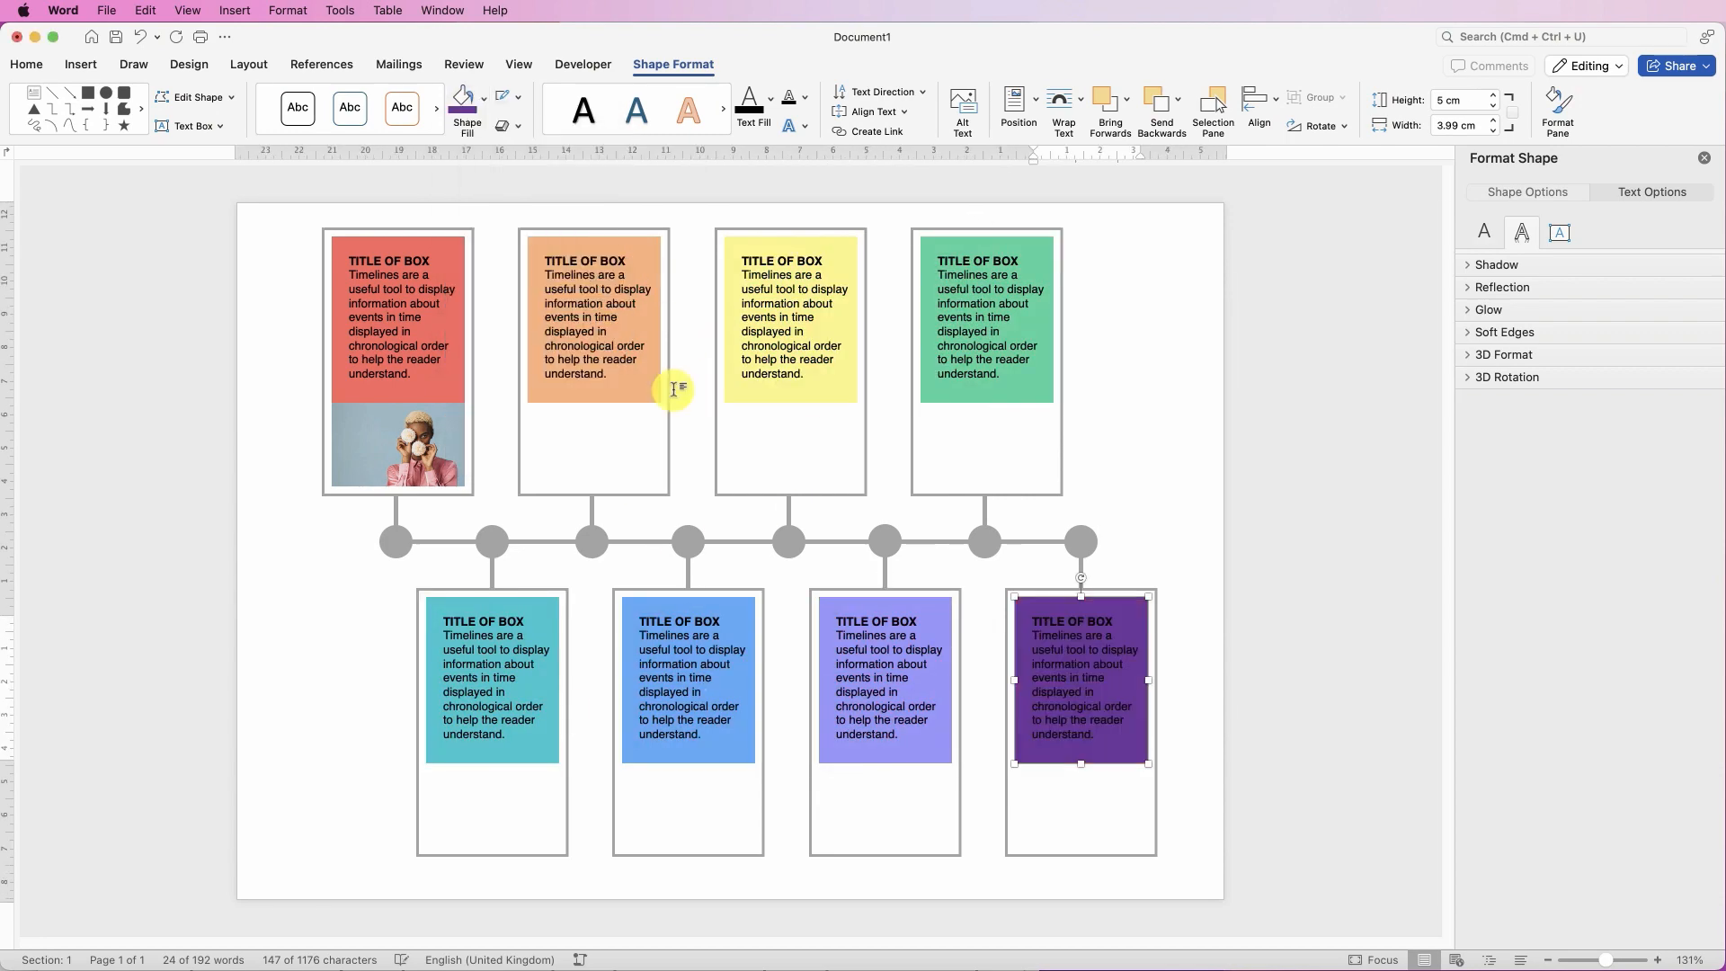
# Insert Picture 4.jpg from the TIMELINE folder and change its text wrapping to a floating layout
pyautogui.click(80, 65)
pyautogui.click(242, 110)
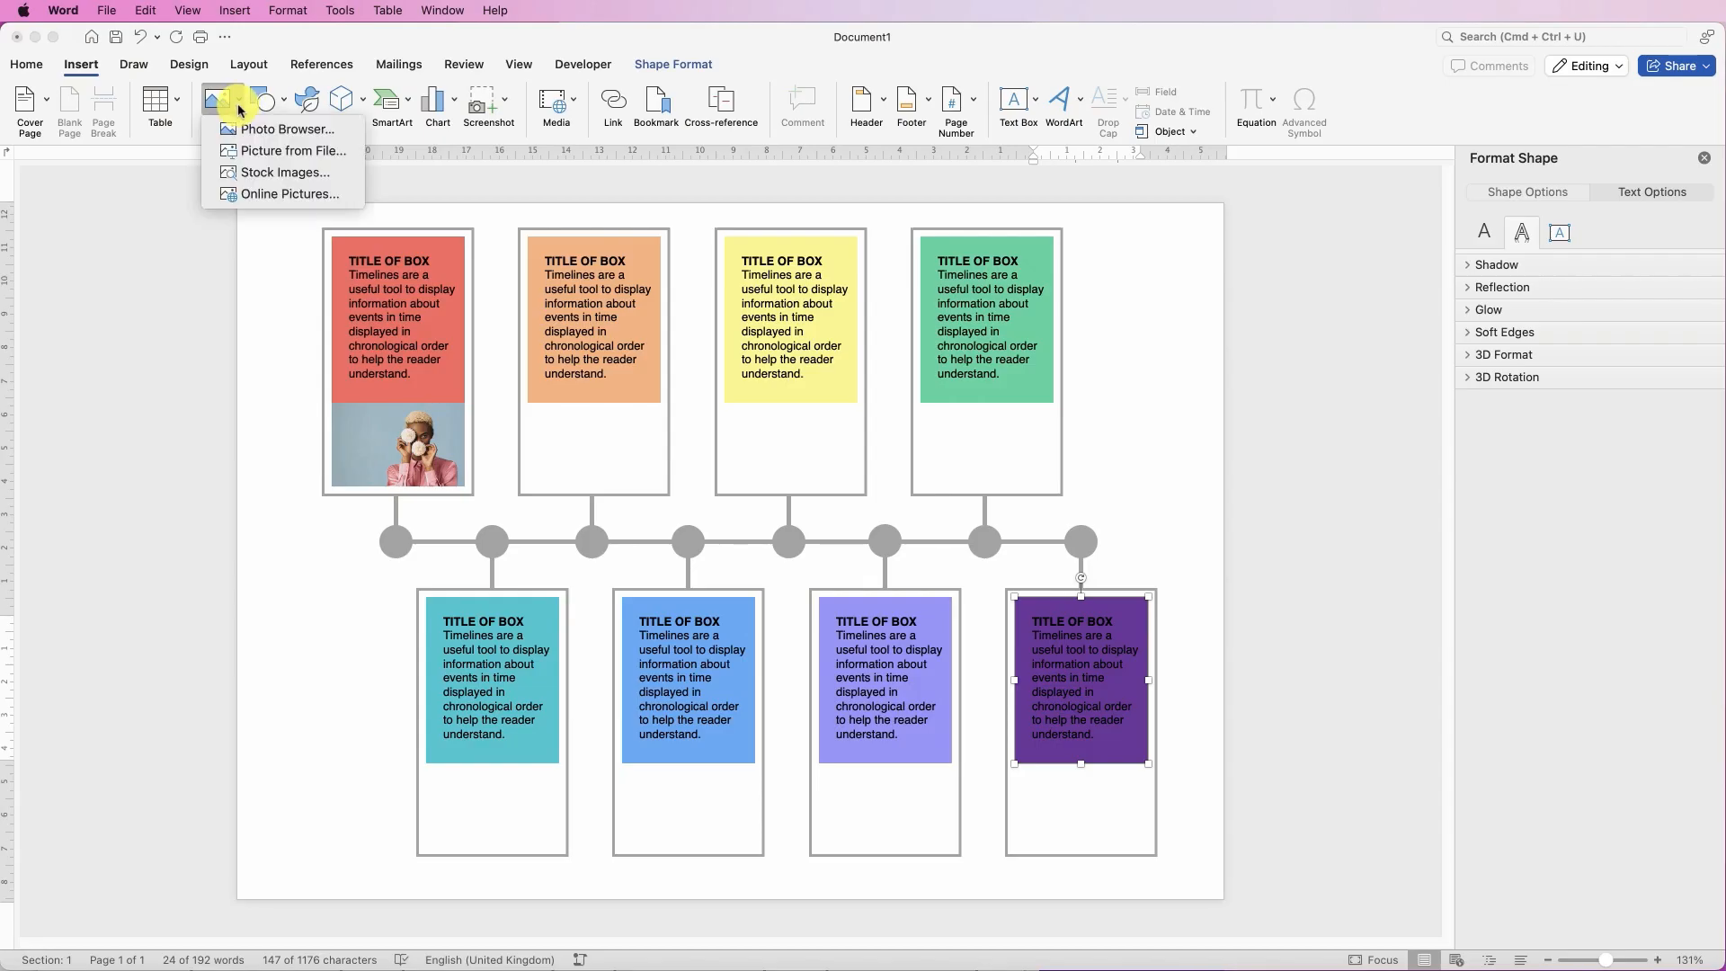
pyautogui.click(259, 151)
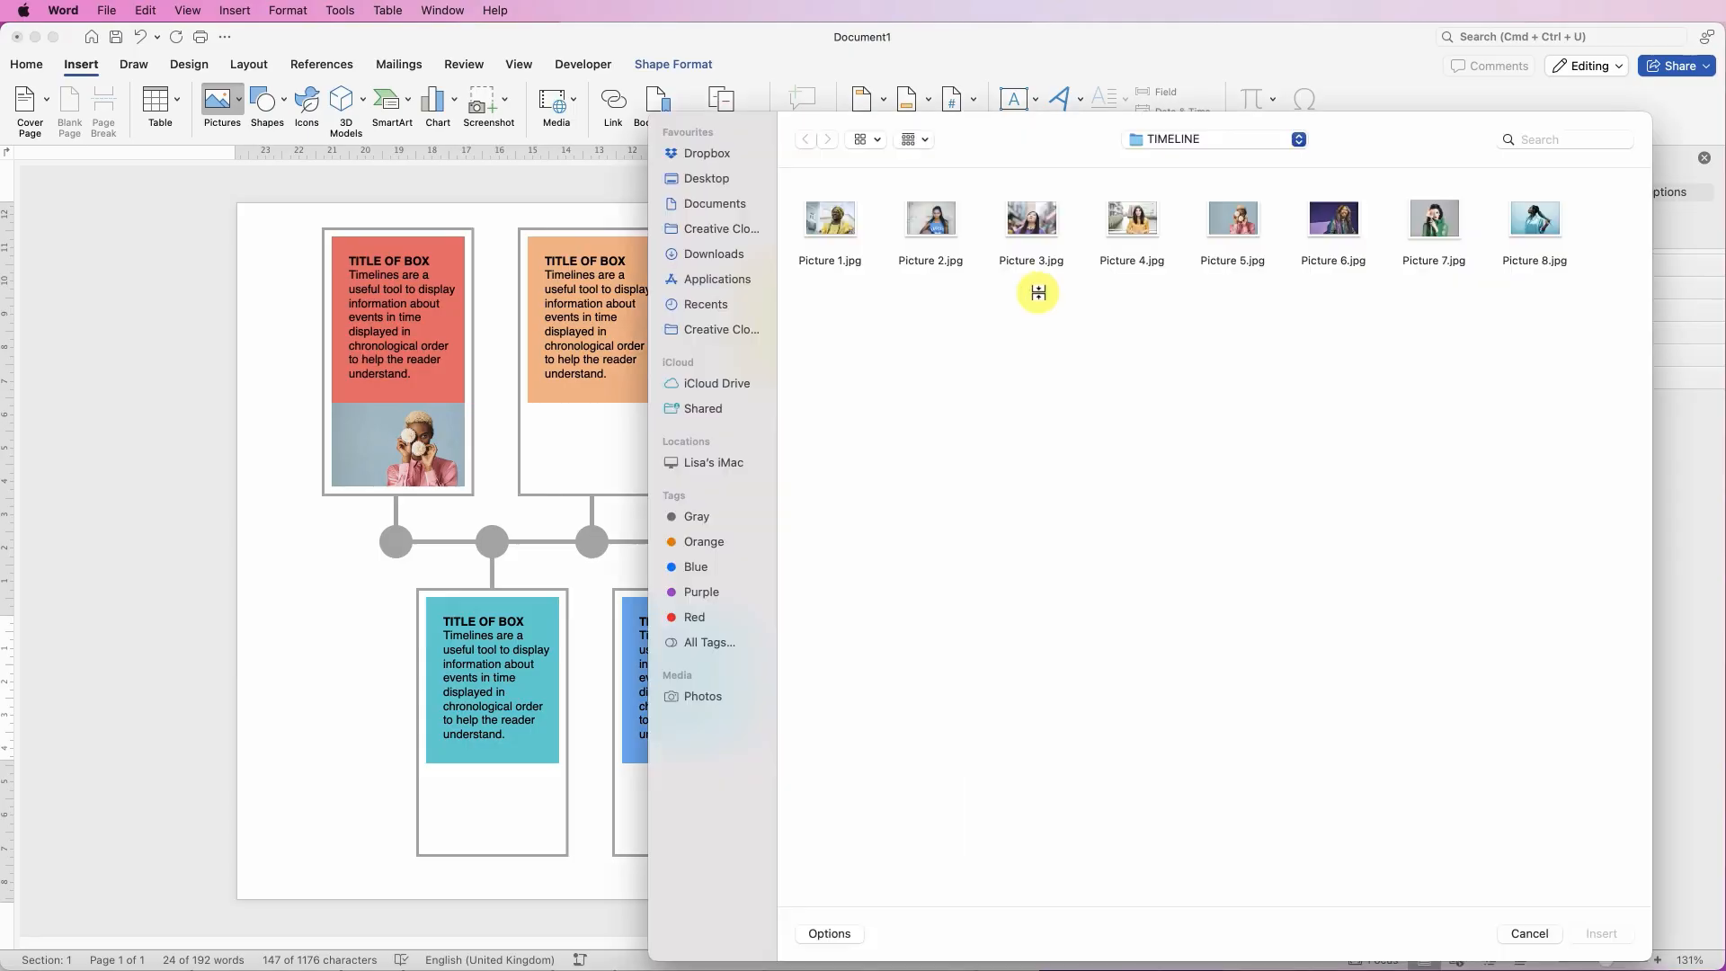
pyautogui.click(1129, 218)
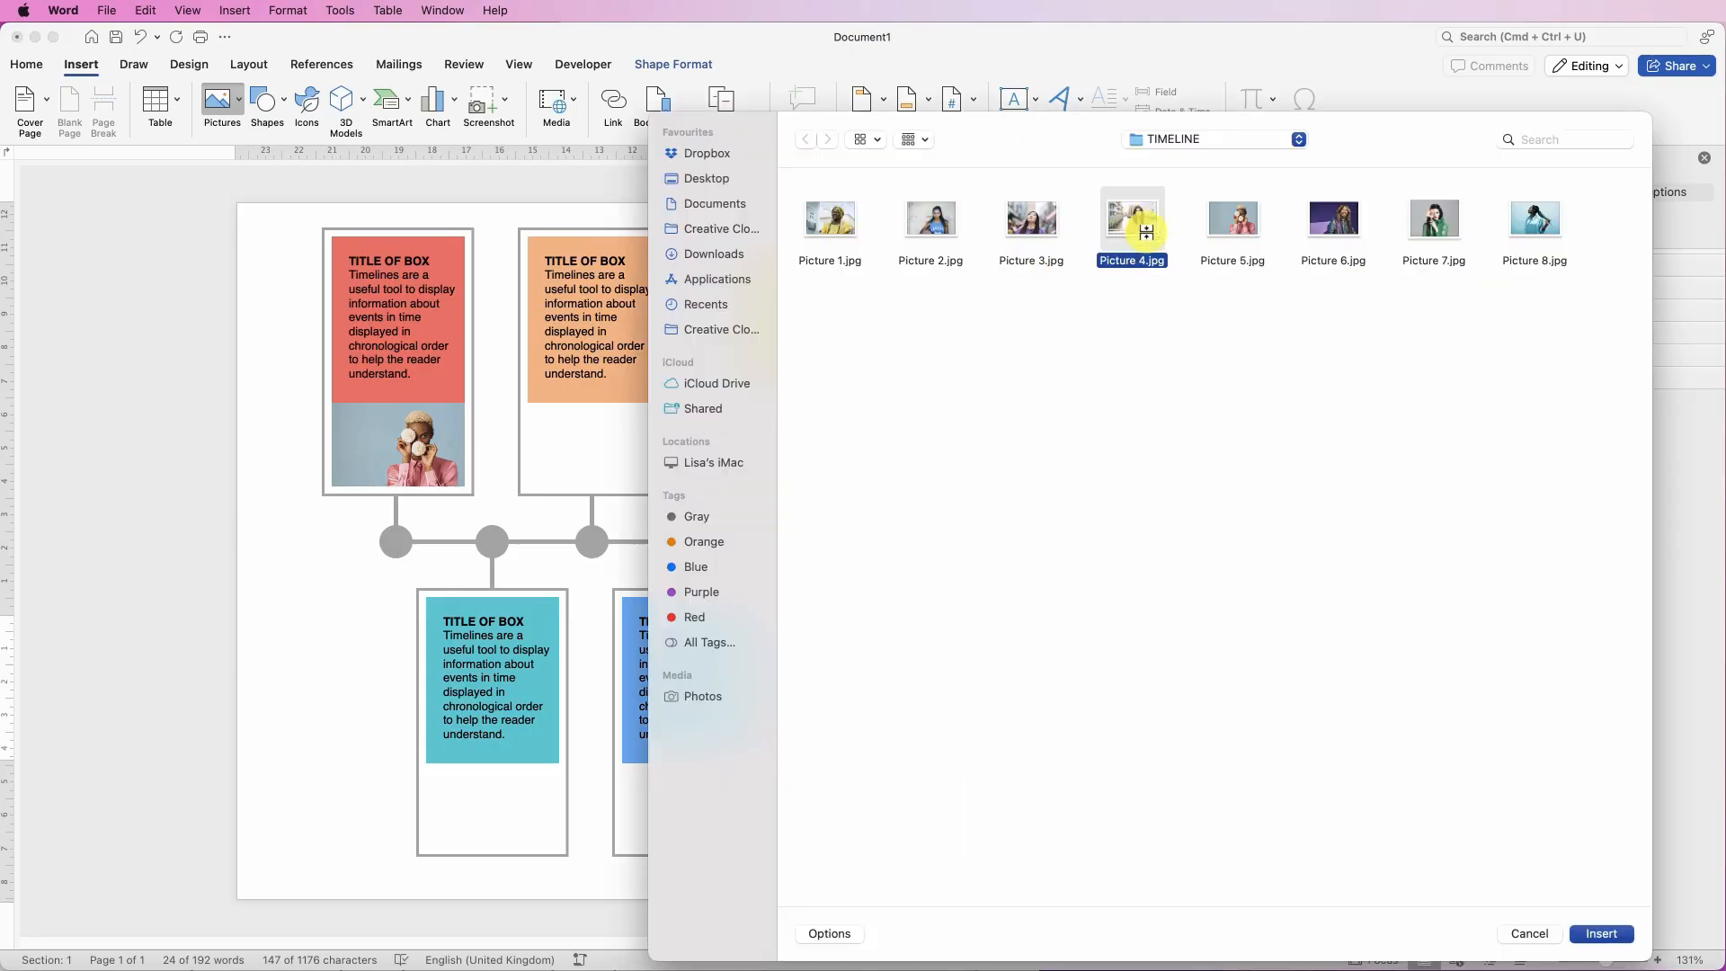
pyautogui.click(1609, 934)
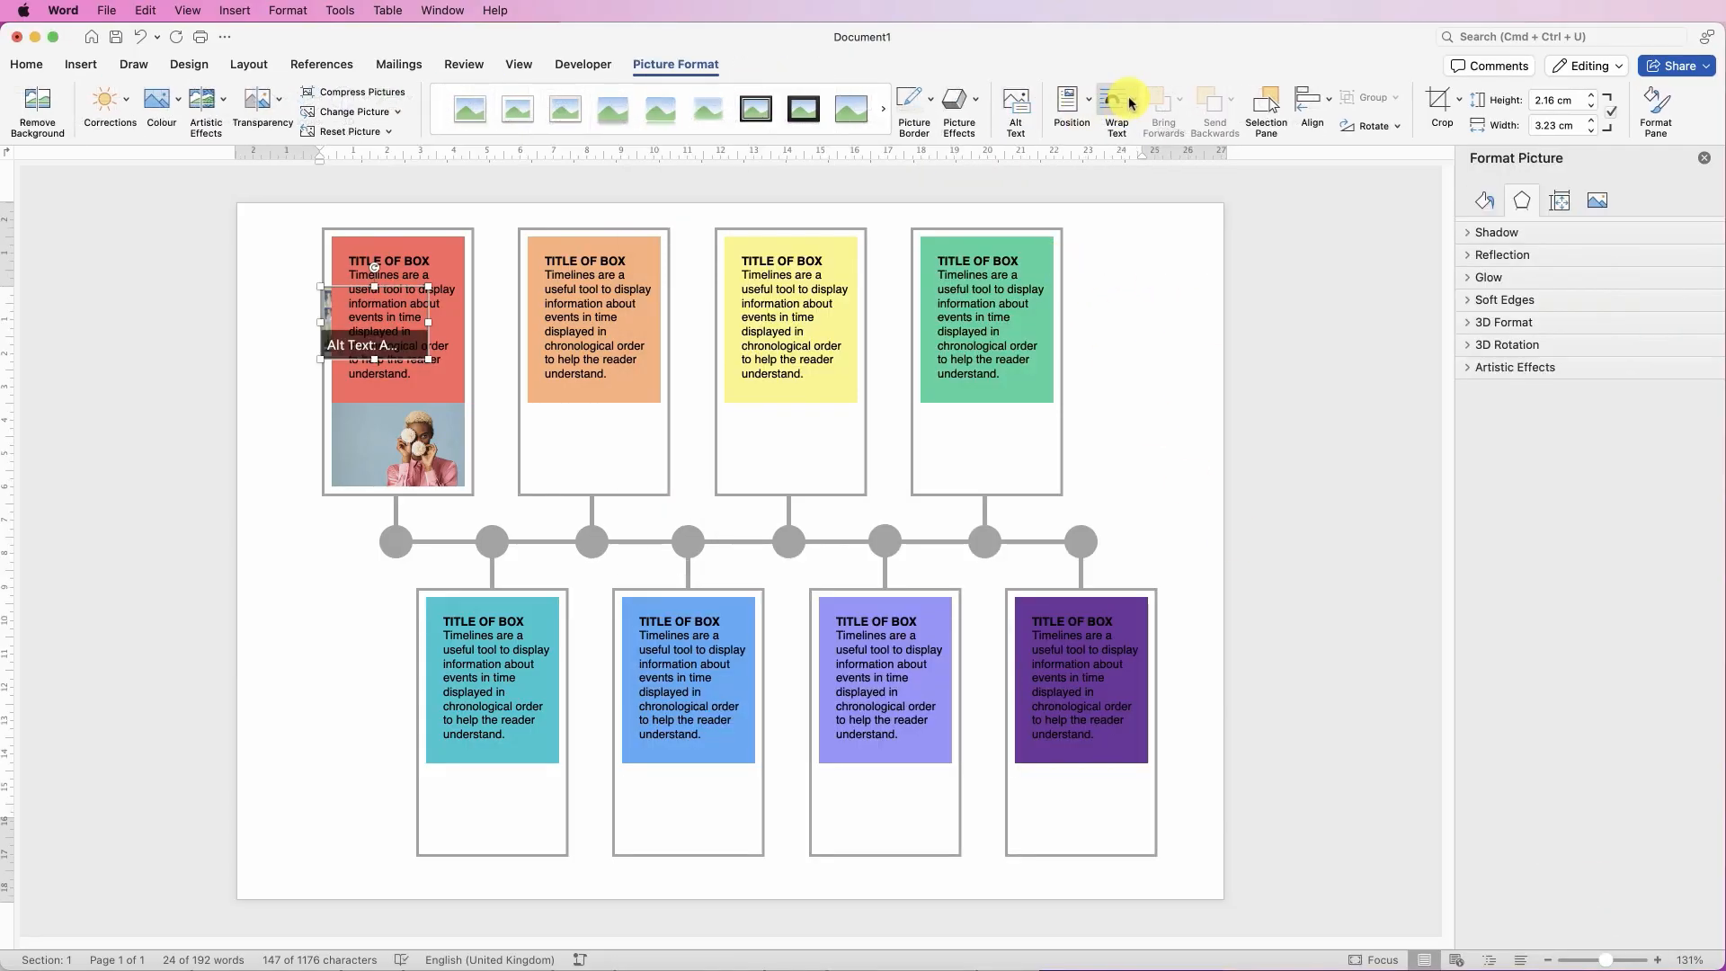
pyautogui.click(1134, 104)
pyautogui.click(1162, 274)
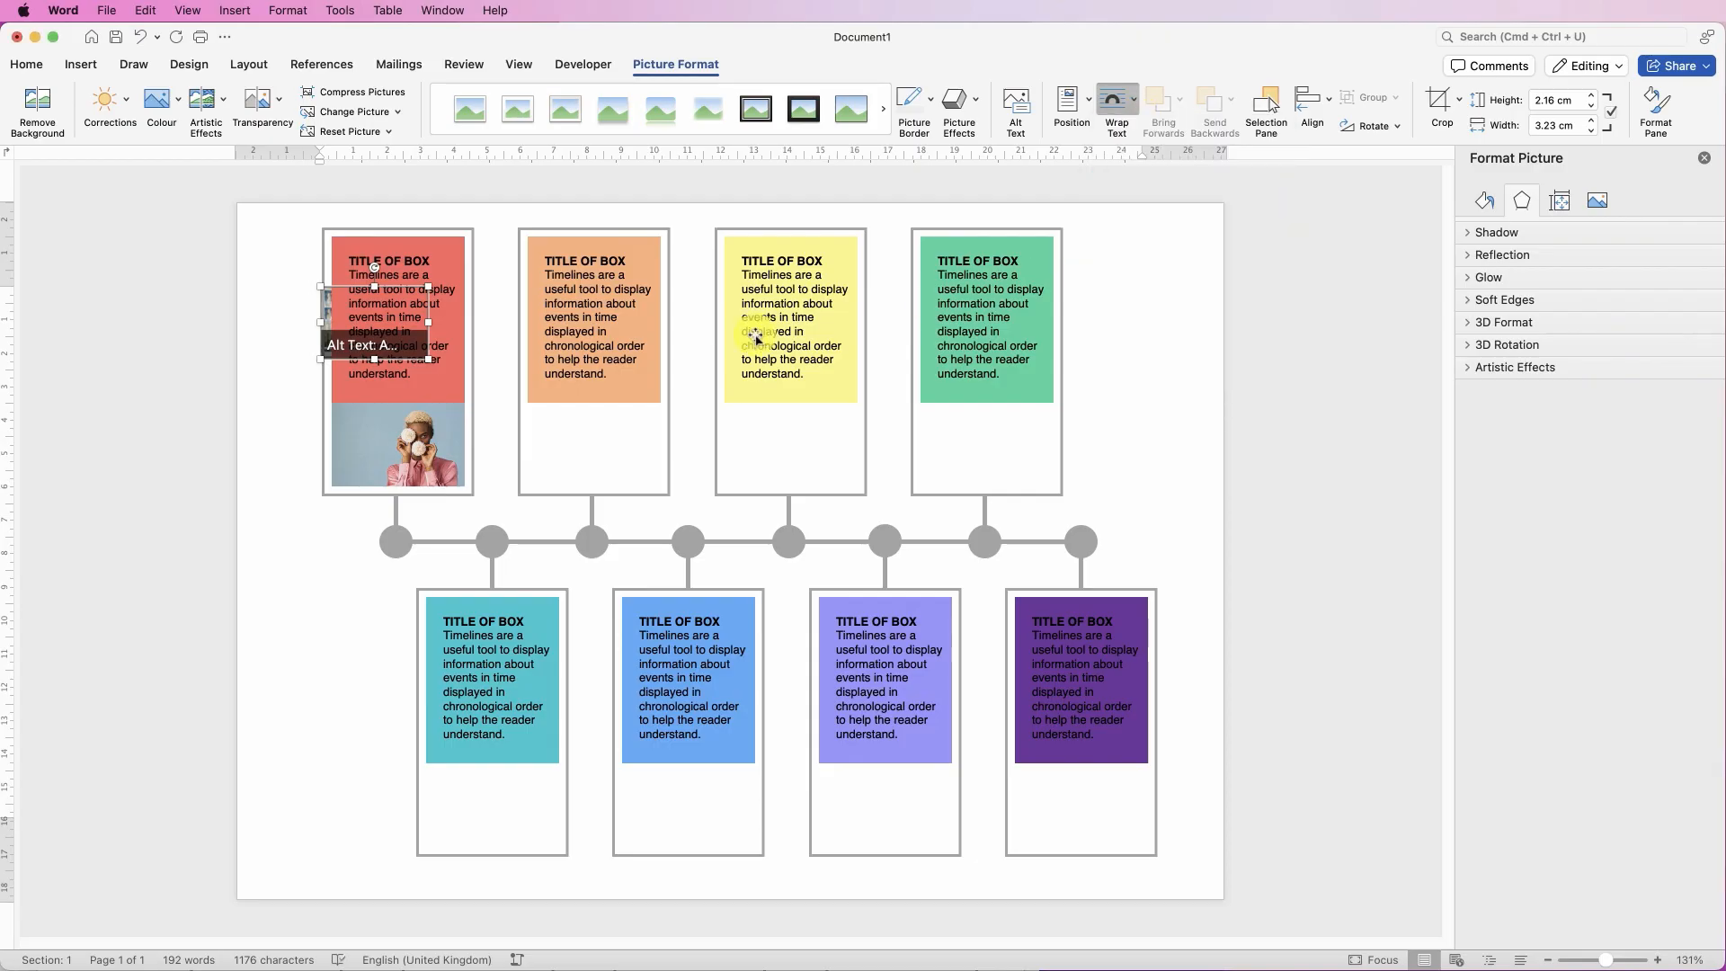